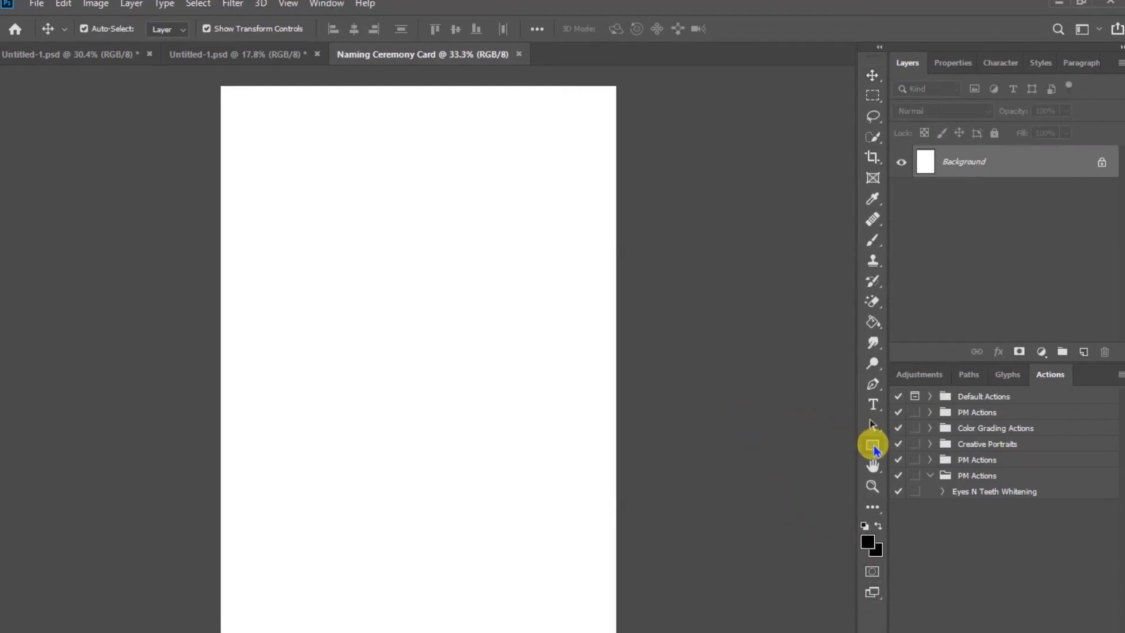
Draw a rectangle about 1530 × 2127 px covering the whole card and fill it with colour eeede9.
click(873, 447)
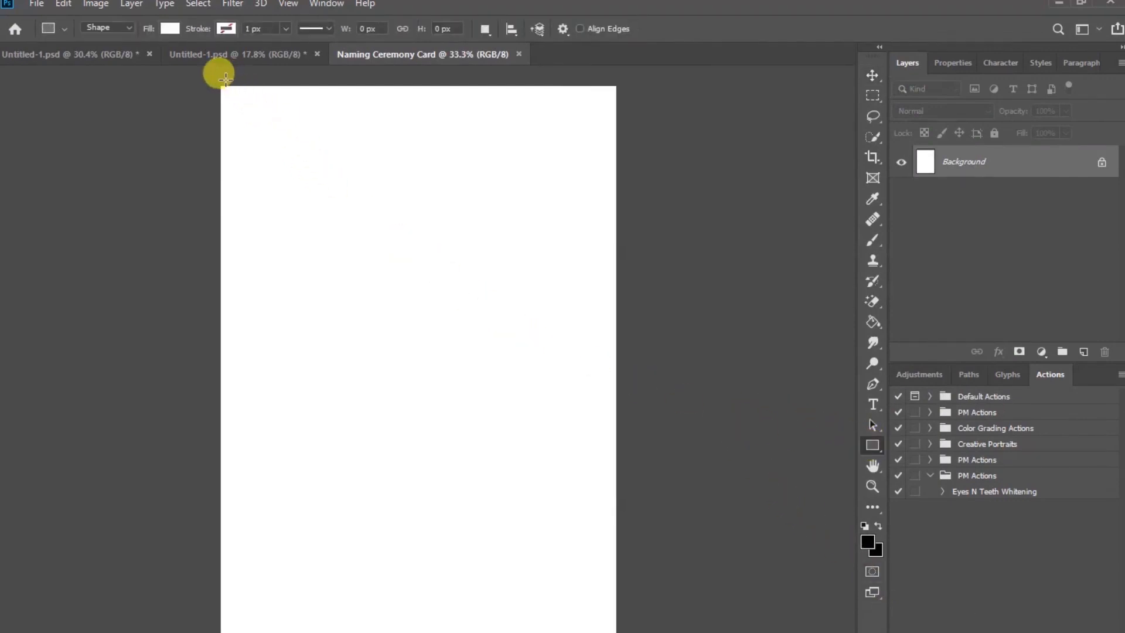
drag(220, 85, 612, 628)
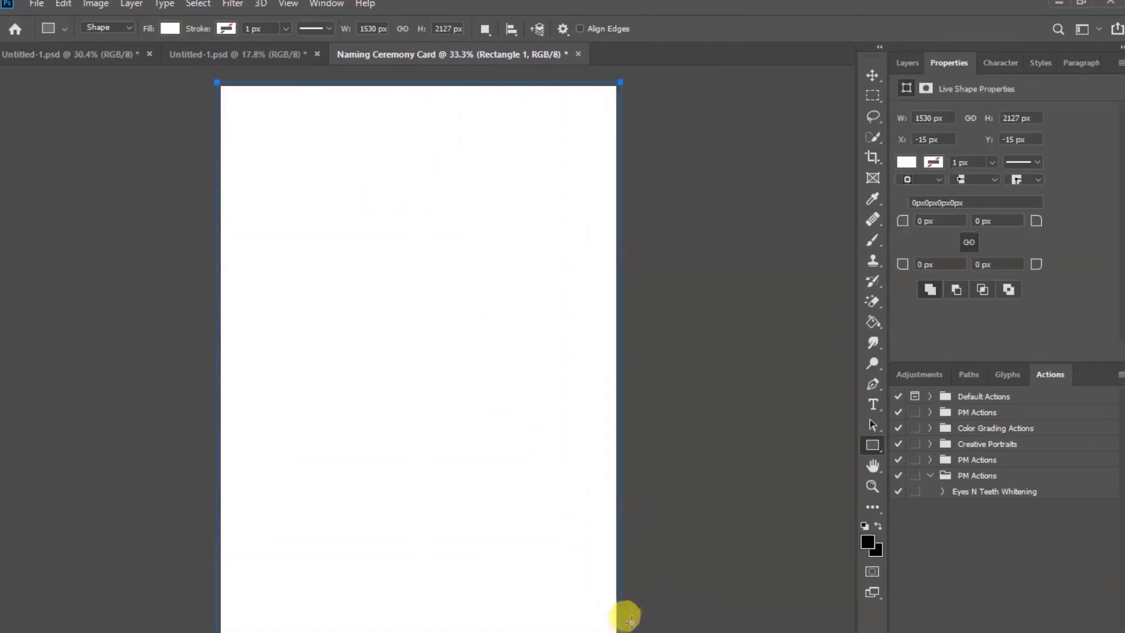
click(903, 166)
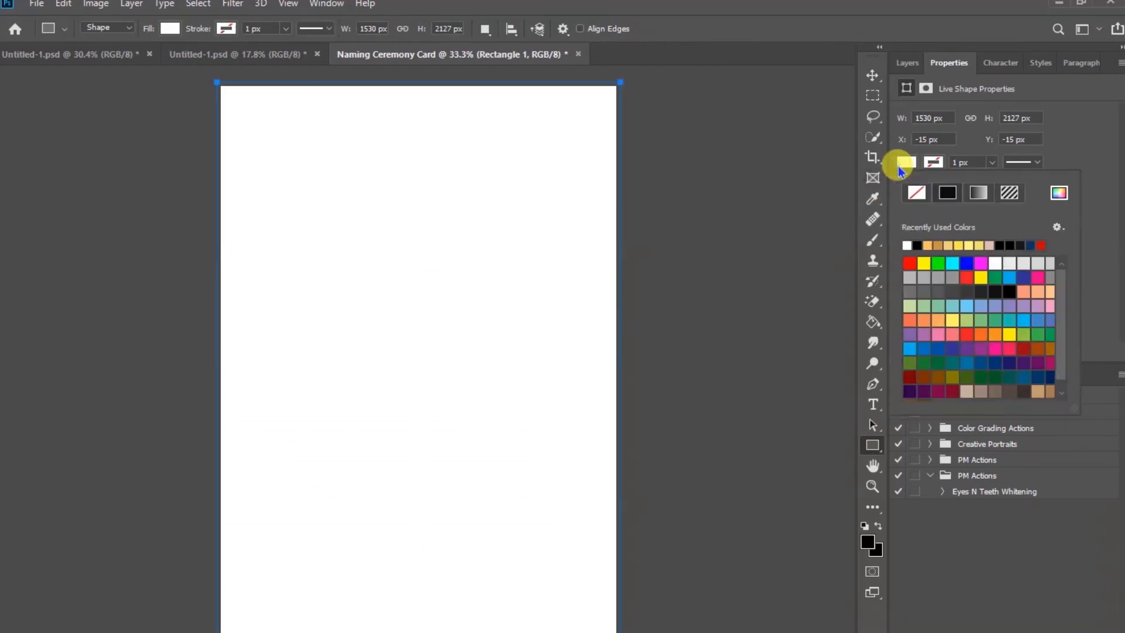
click(1059, 195)
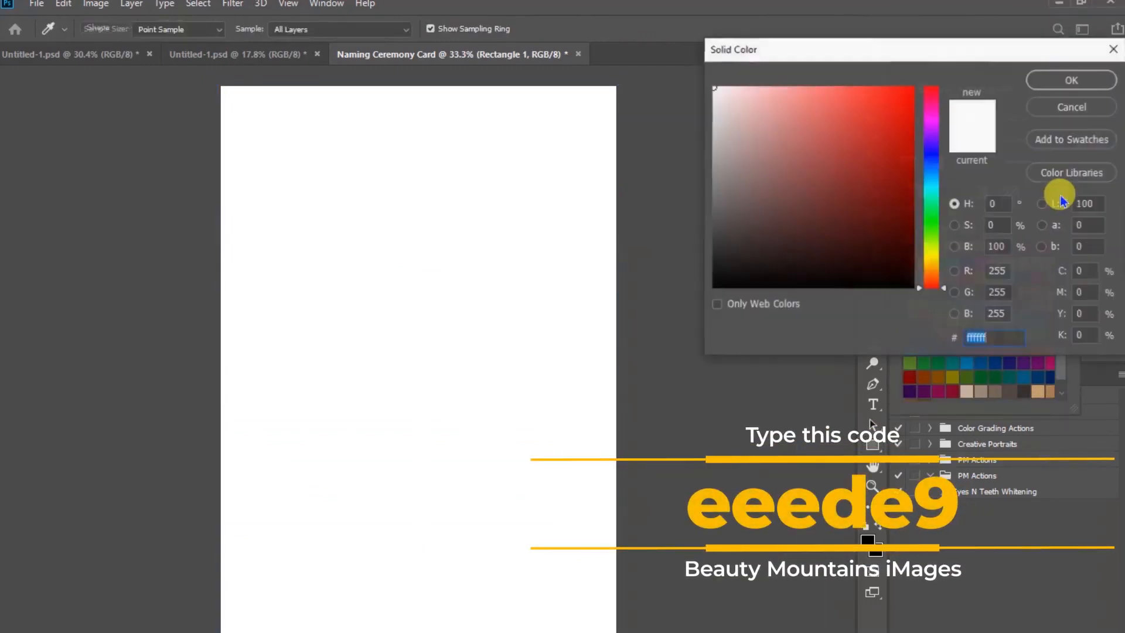
click(989, 338)
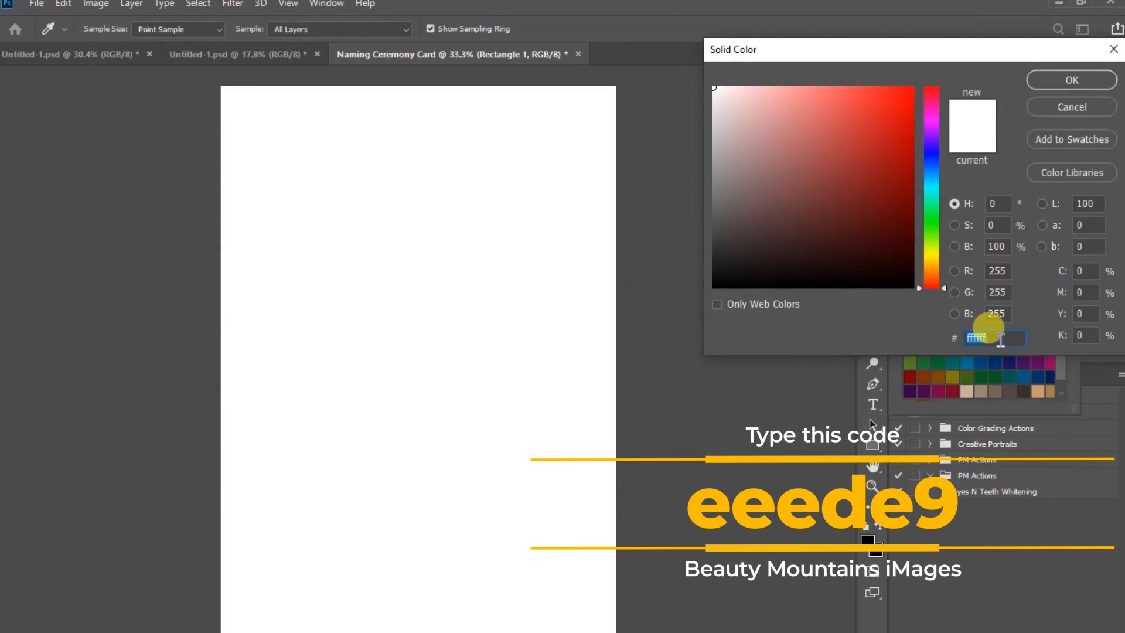
text(eee)
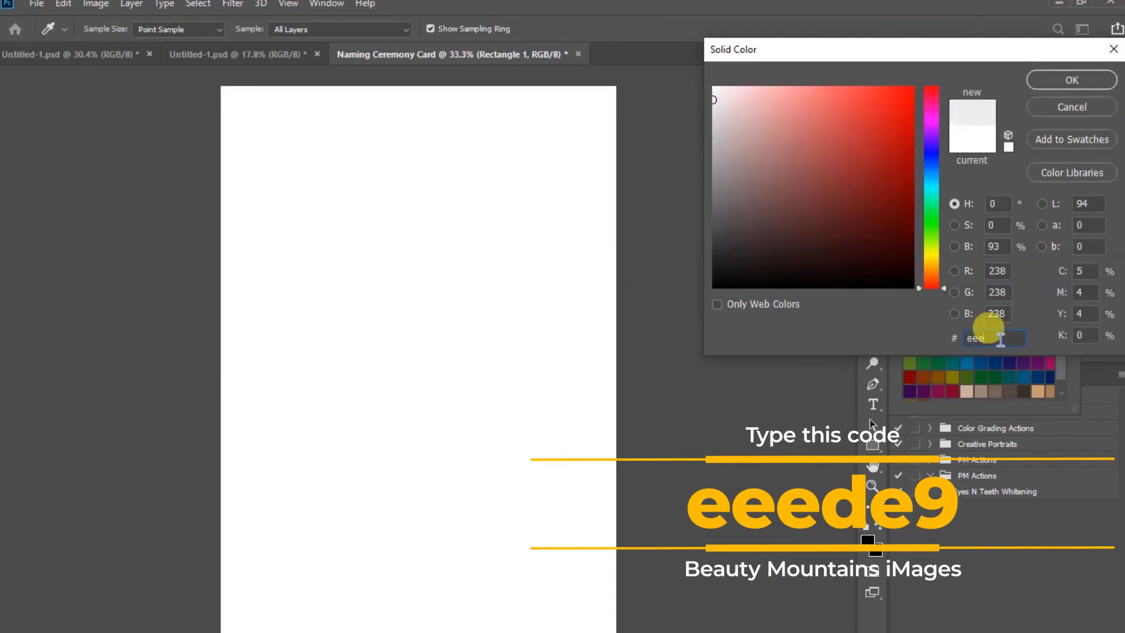
text(de9)
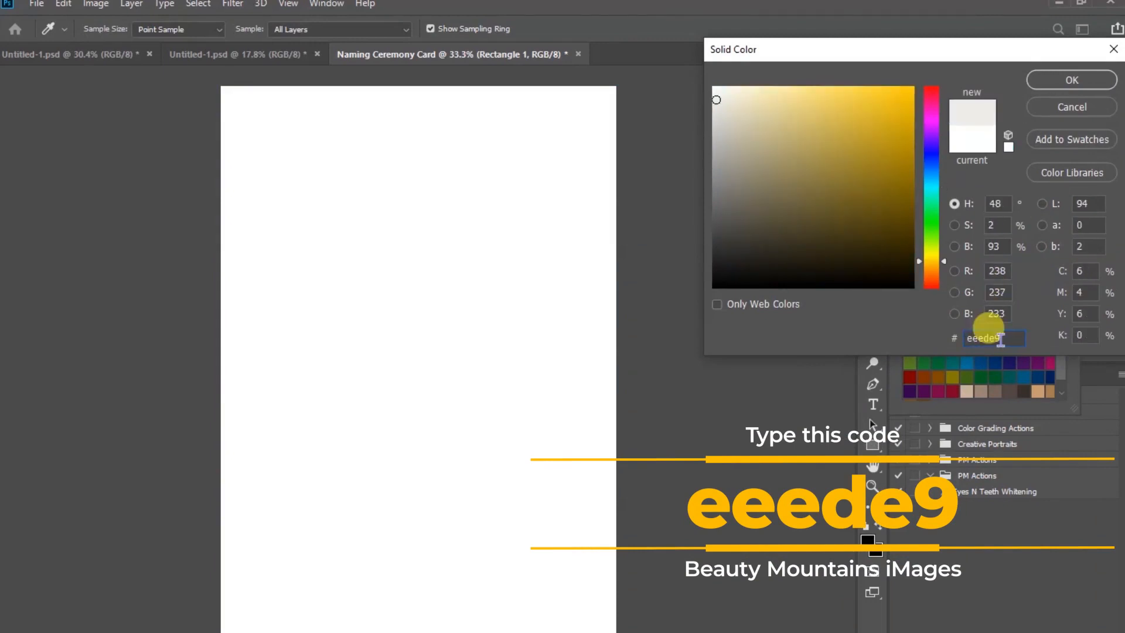
click(1055, 87)
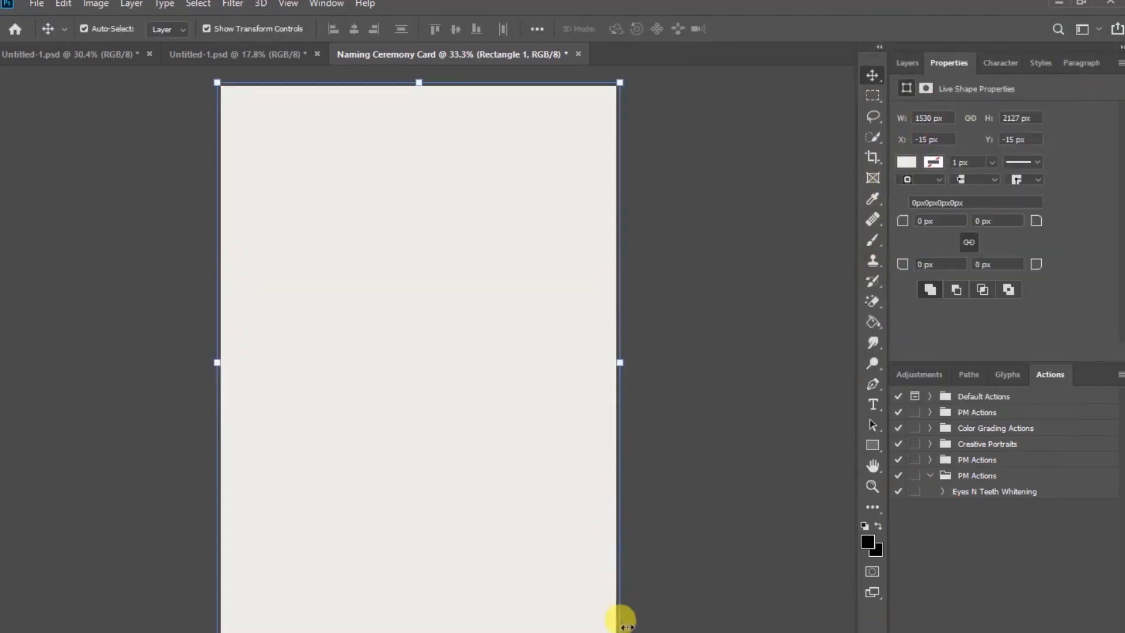
Place the naming c7 baby photo in the upper part of the card, scaled to about 52%.
drag(381, 631, 479, 429)
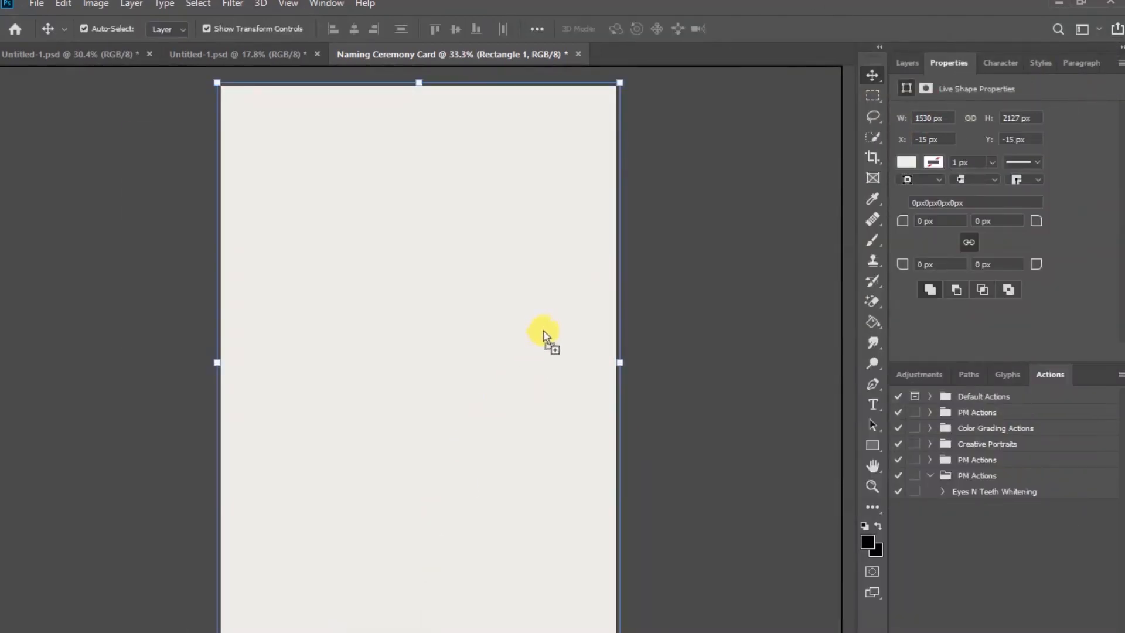
drag(417, 273, 415, 271)
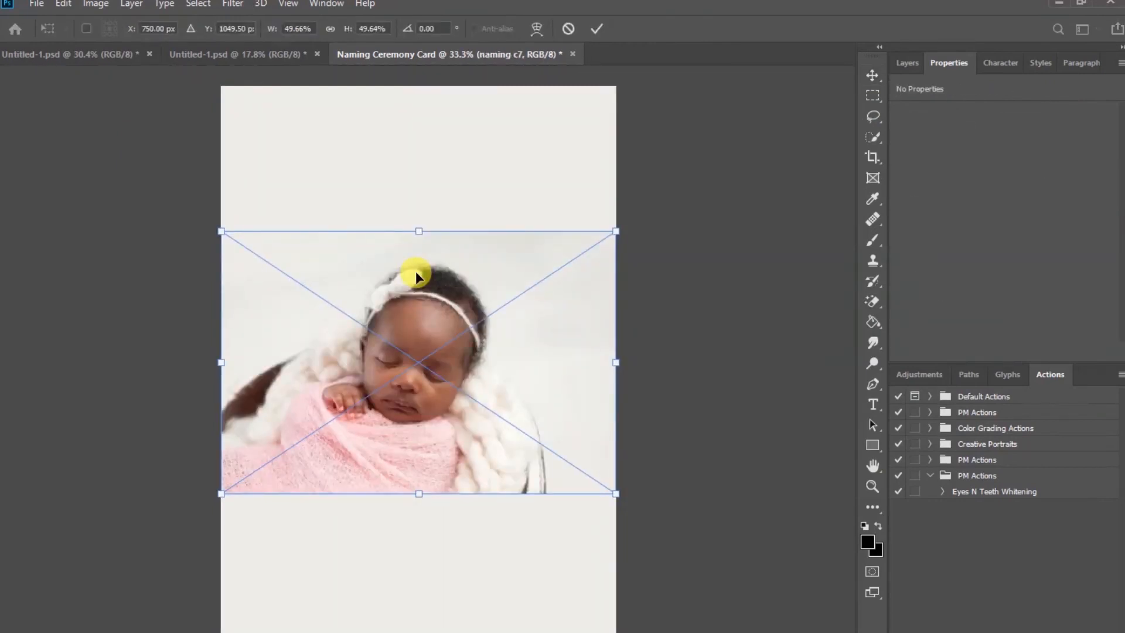
drag(416, 329, 417, 221)
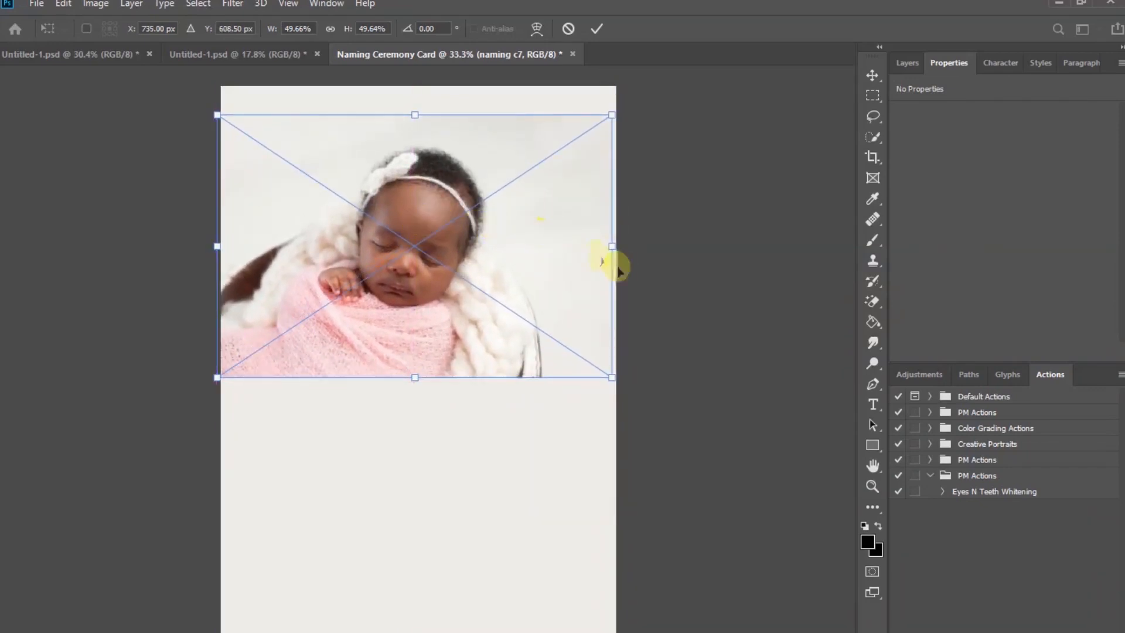
drag(611, 244, 631, 243)
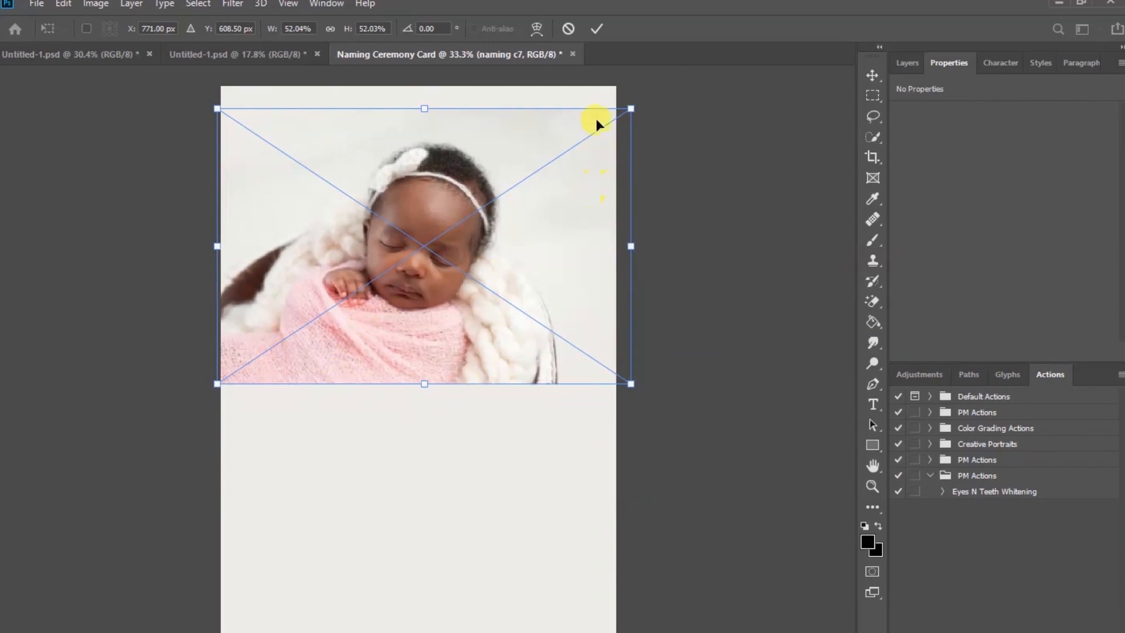
click(604, 31)
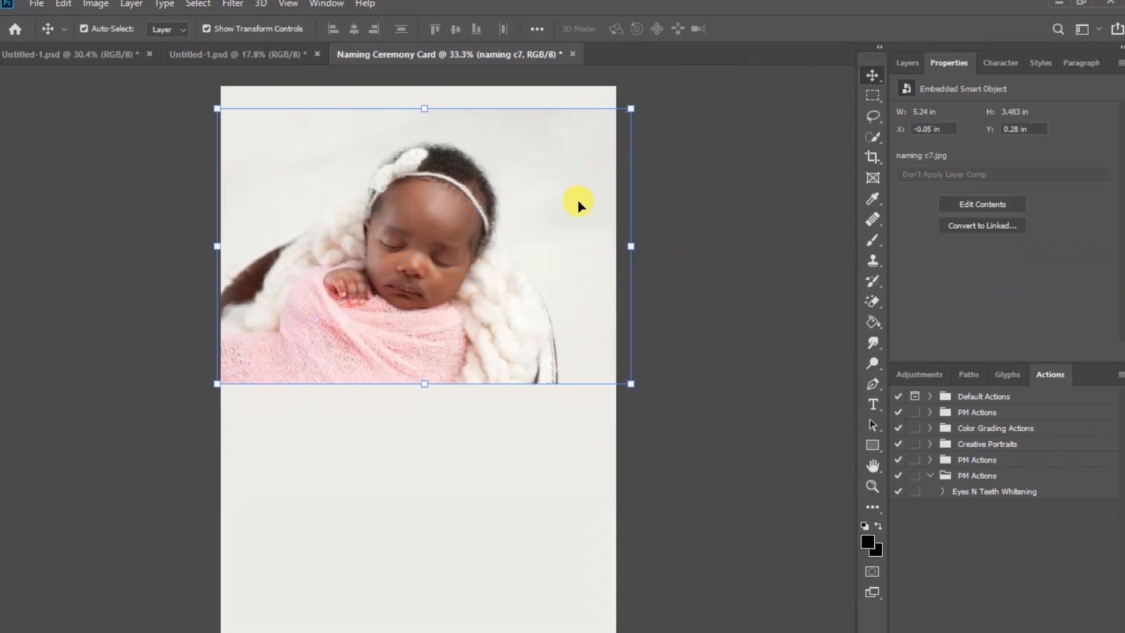
Move the baby photo up against the card's top edge, at about X 0 in, Y -0.05 in.
click(729, 207)
scroll(667, 265, up, 1)
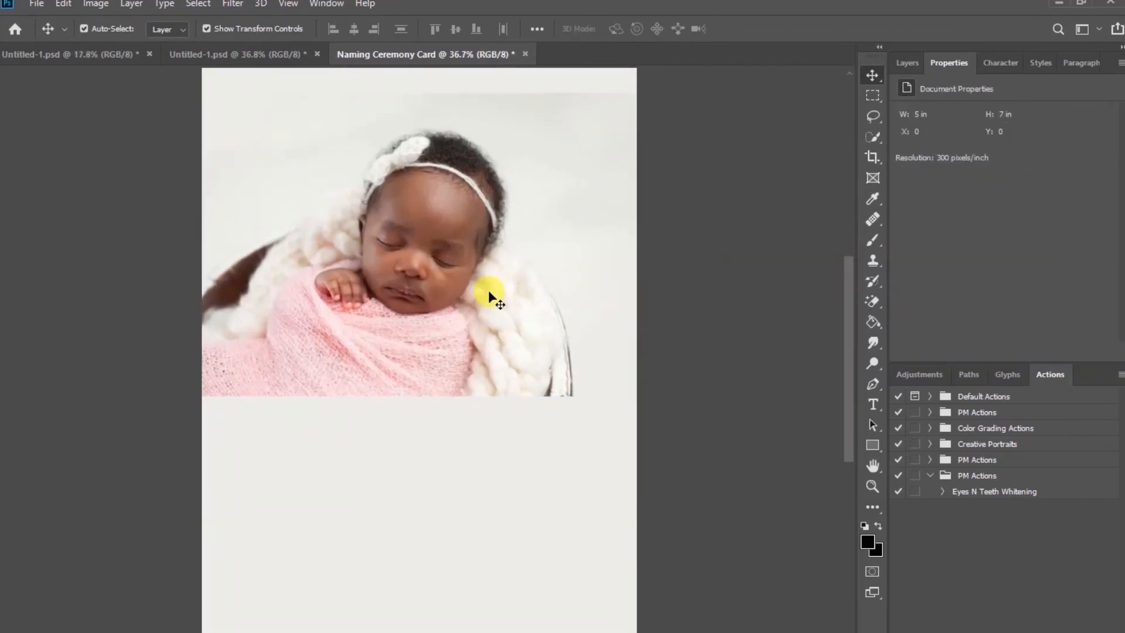
click(491, 293)
drag(453, 280, 450, 254)
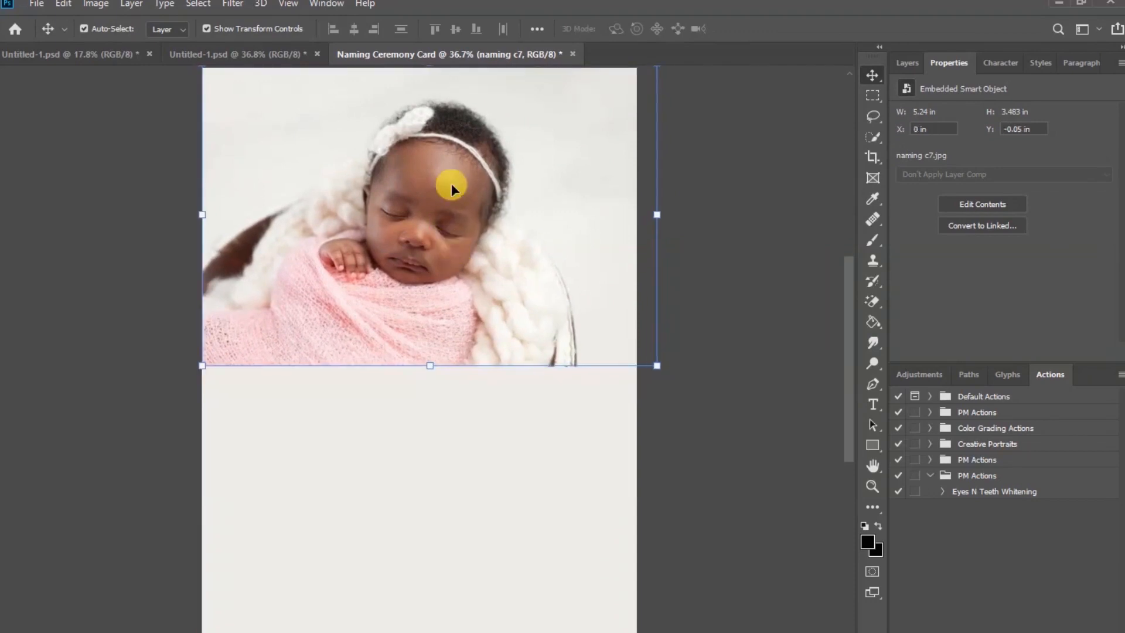
key(Right)
Add a layer mask to the naming c7 layer and softly erase the photo's lower edge into the background.
click(906, 65)
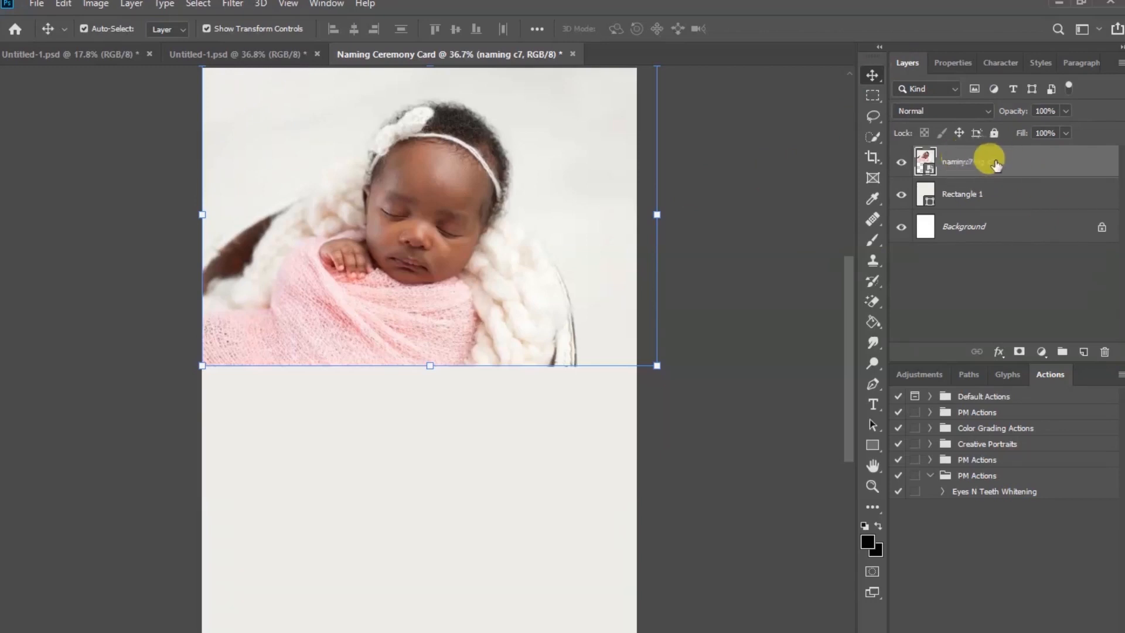
key(e)
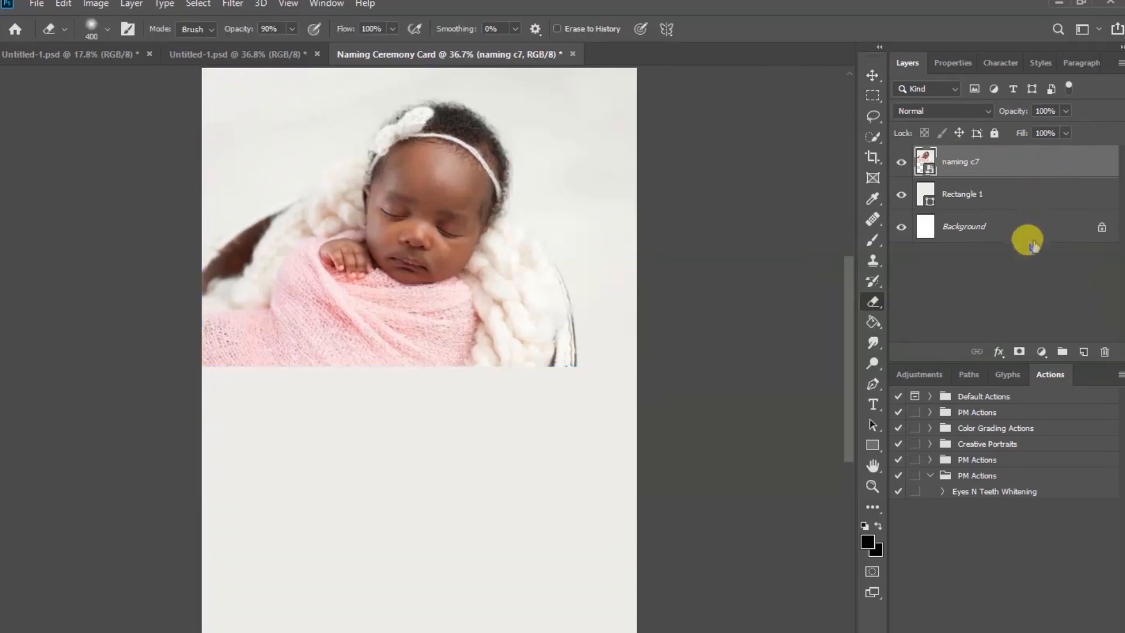
click(1018, 352)
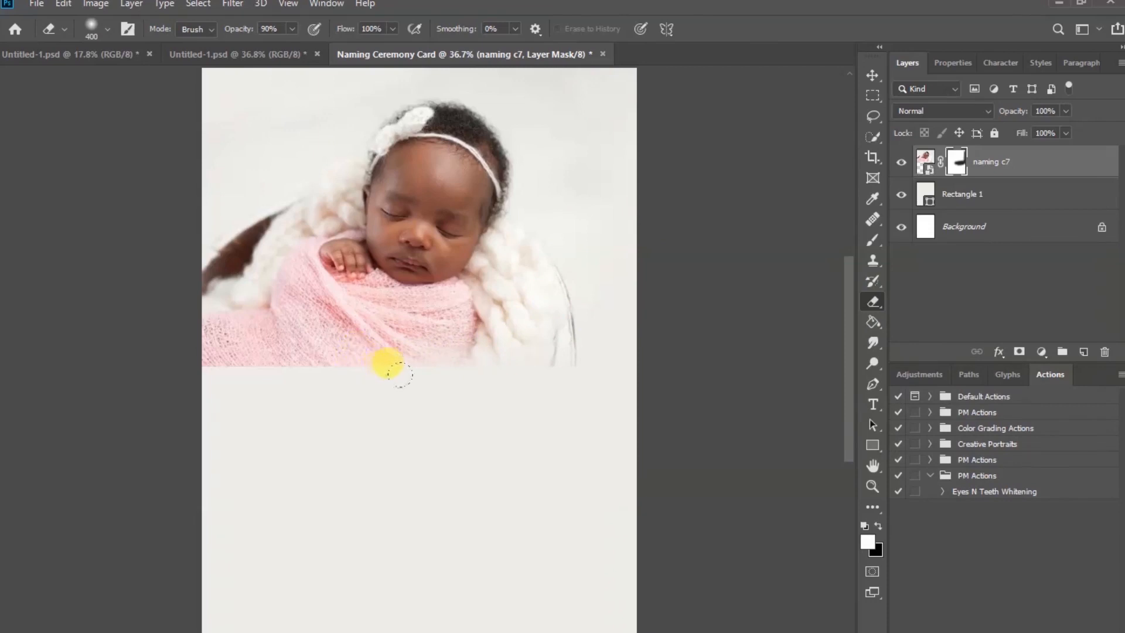
mouse_move(280, 355)
mouse_down()
mouse_move(197, 368)
mouse_move(287, 363)
mouse_up()
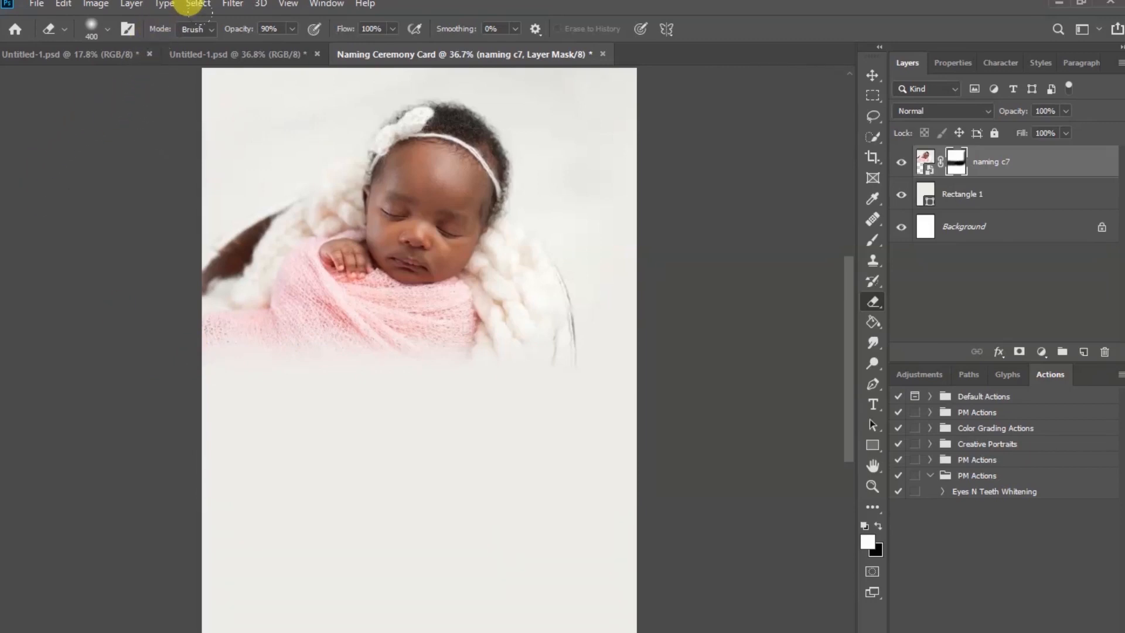
Apply a Brightness/Contrast adjustment to the photo itself, not its mask, with brightness 35.
click(873, 75)
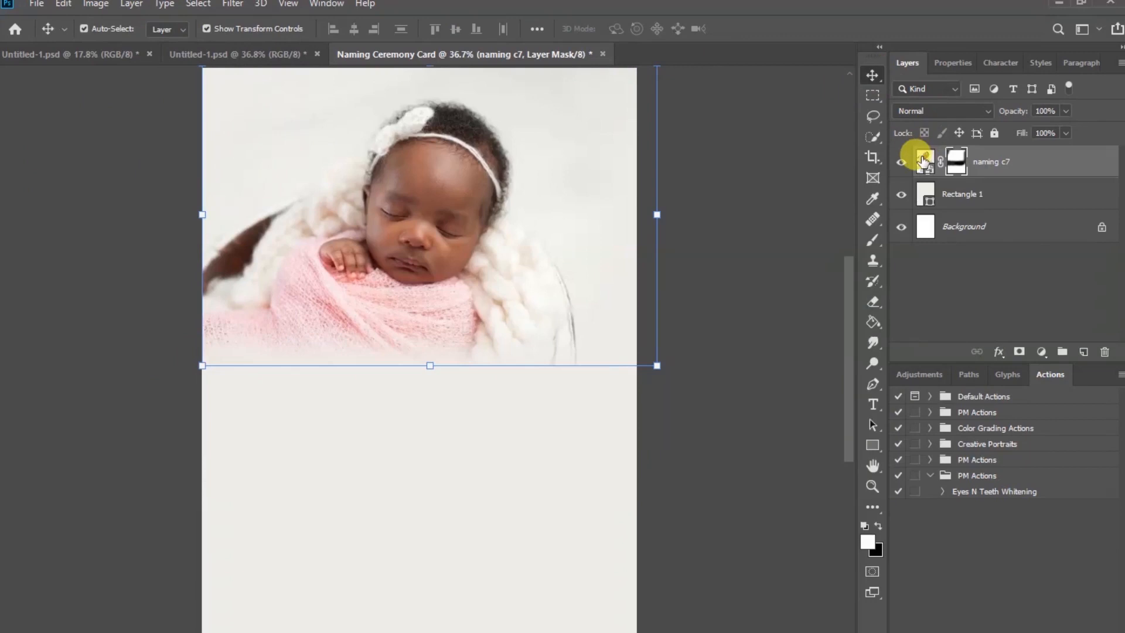
click(923, 162)
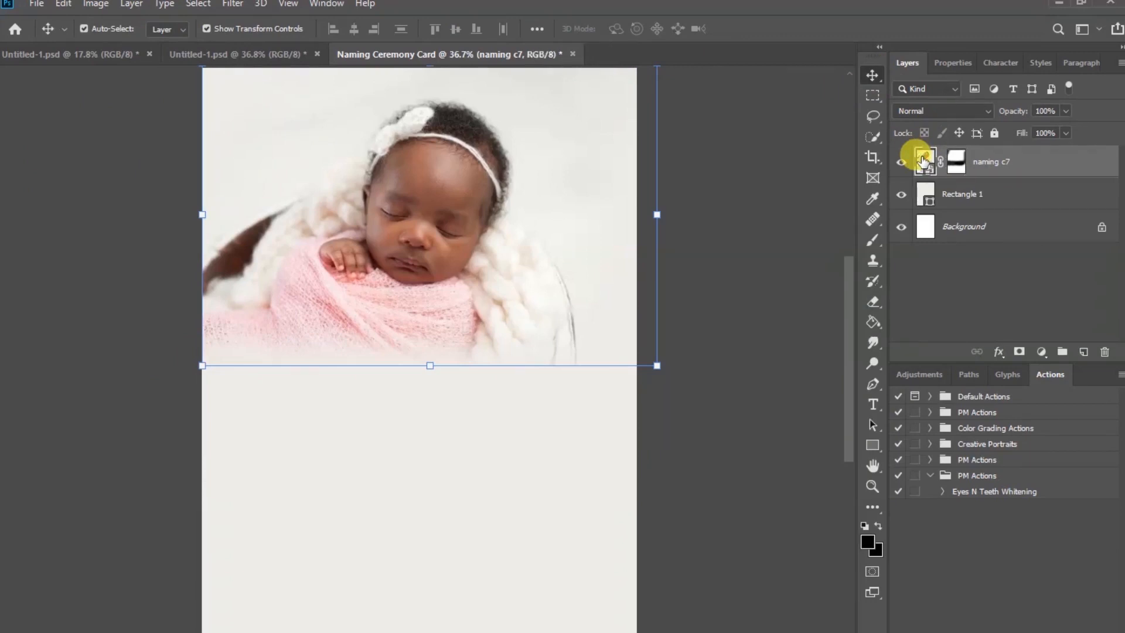
click(96, 5)
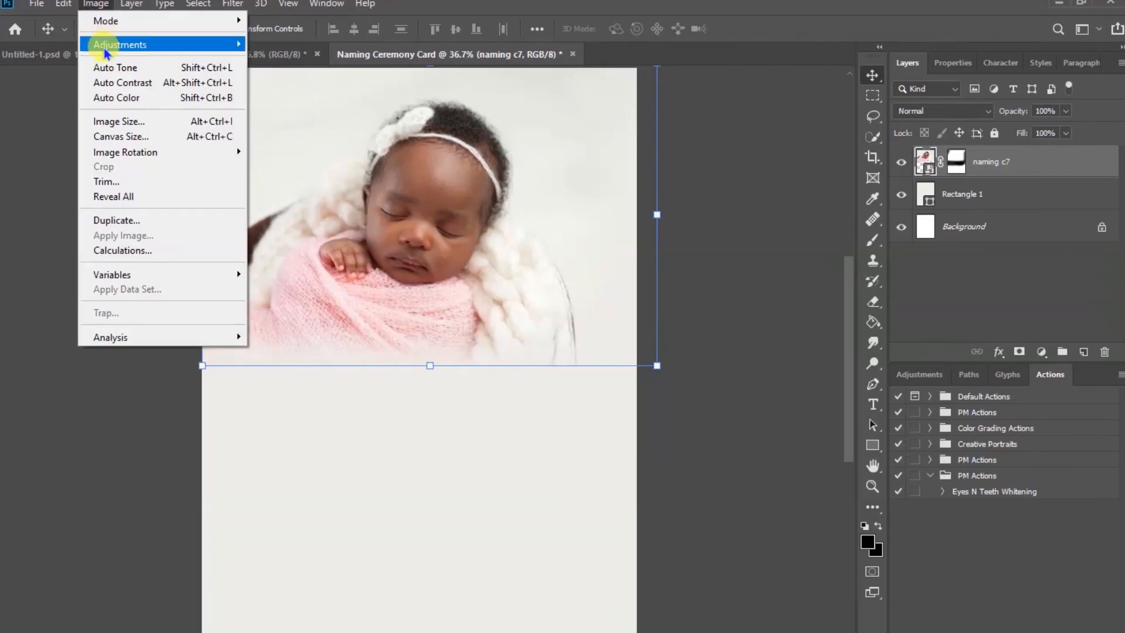
mouse_move(200, 46)
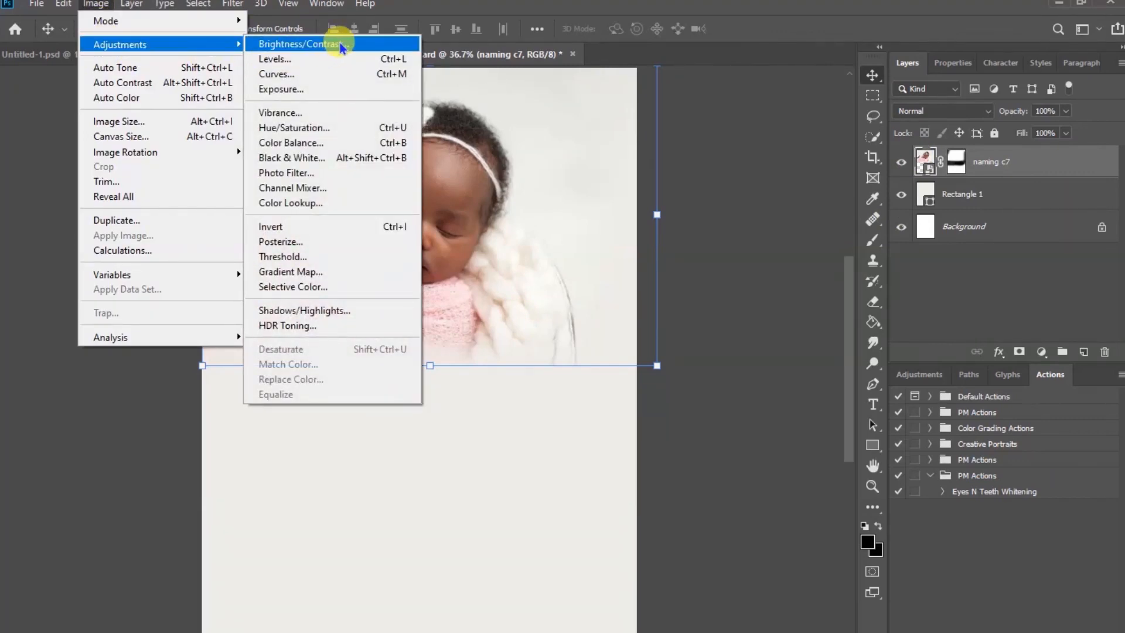
click(319, 44)
drag(557, 156, 544, 404)
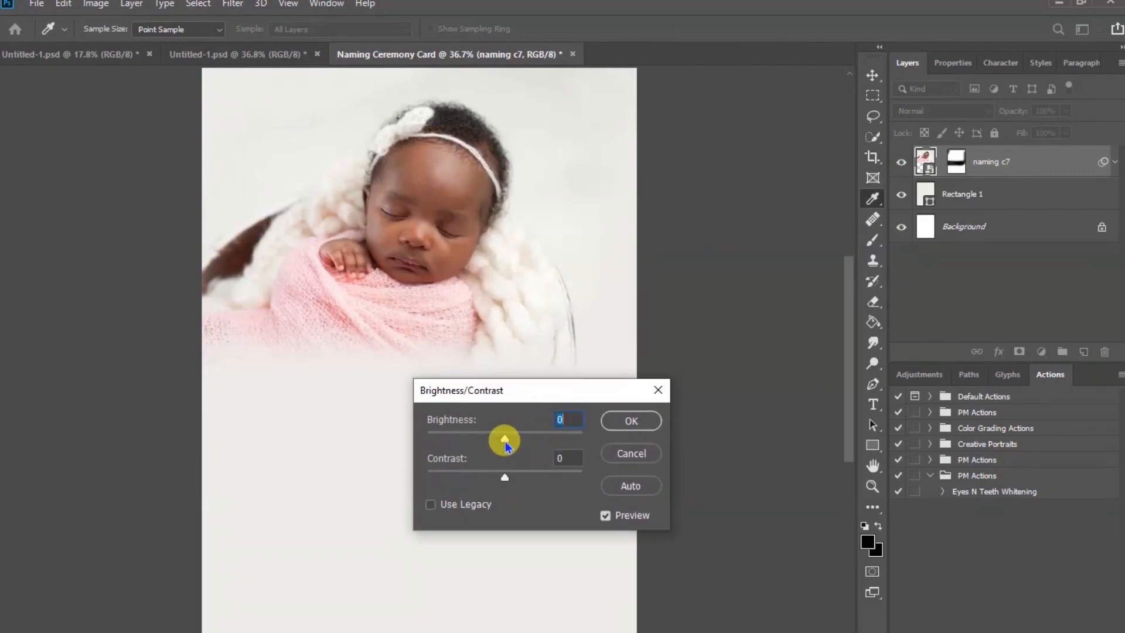
drag(507, 446, 526, 446)
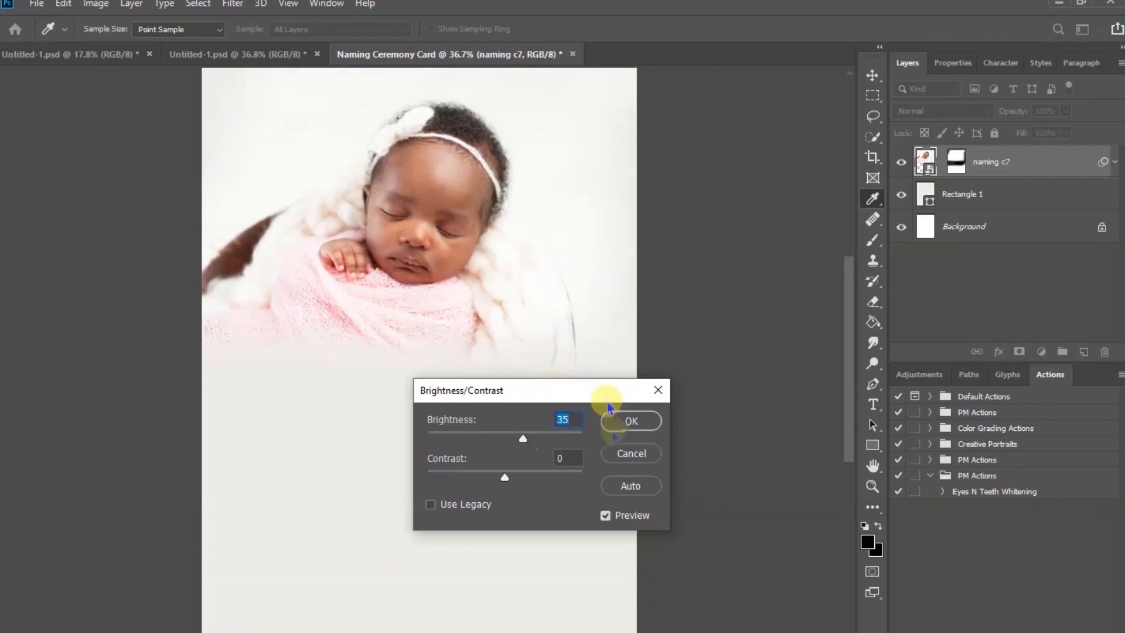
click(649, 426)
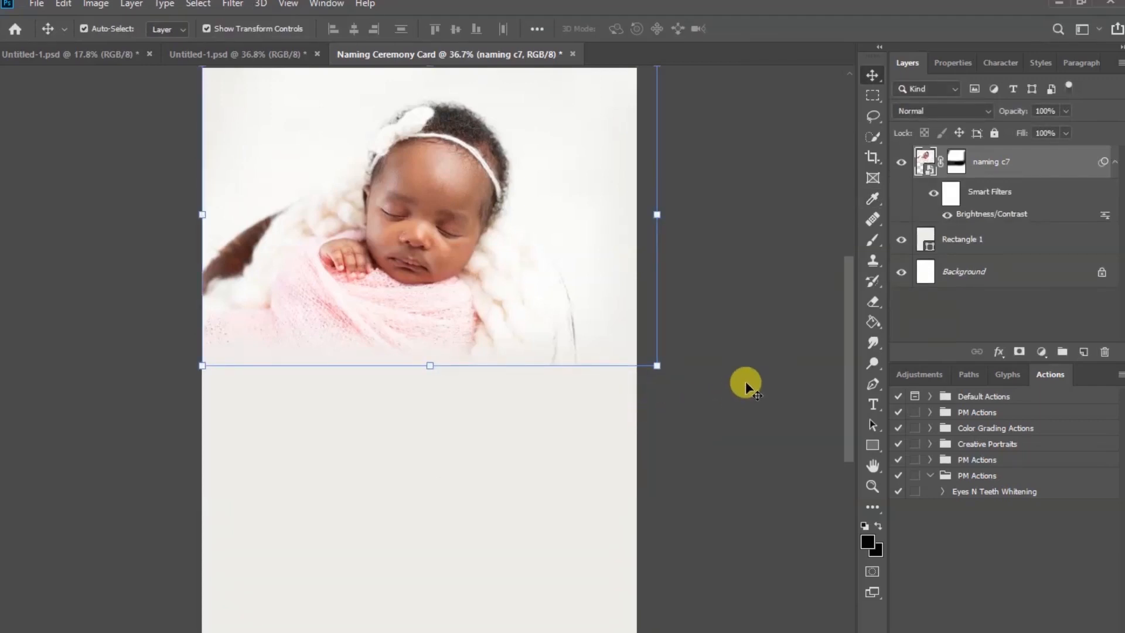
Add a text line with the parents' title and names just below the baby photo.
click(872, 405)
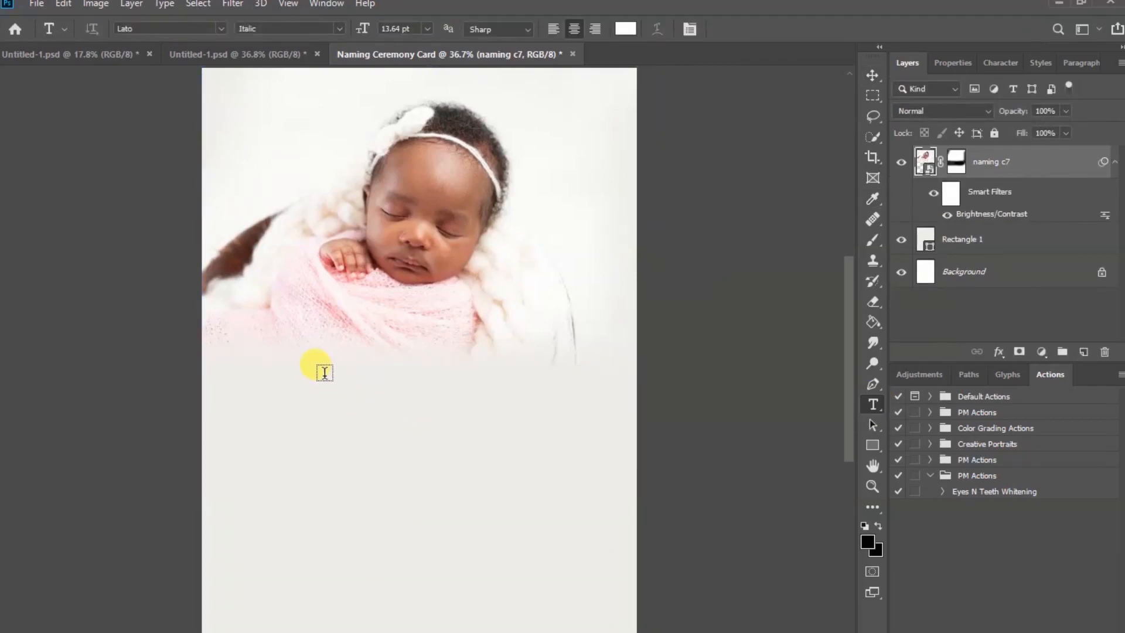
click(325, 371)
key(BackSpace)
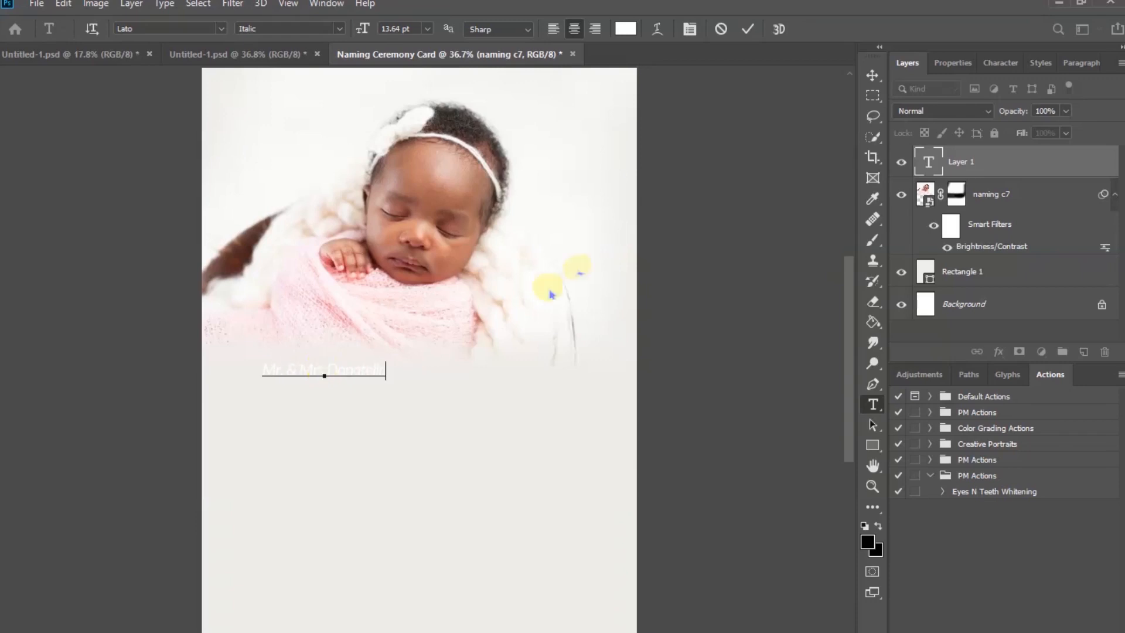
click(747, 29)
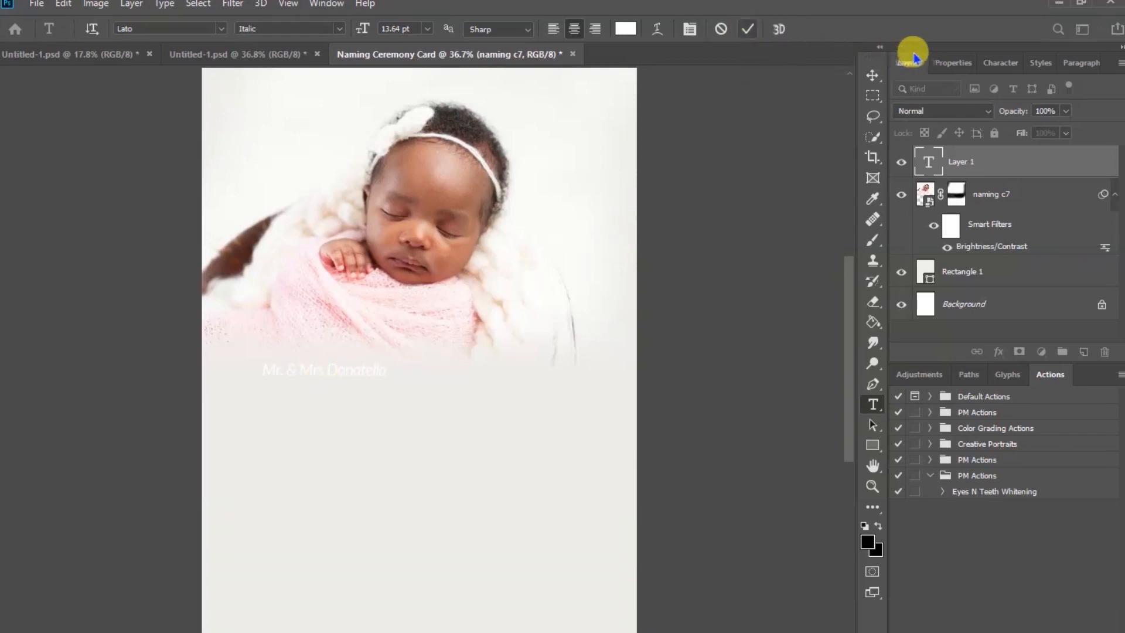
Colour the parents' names text black (000000) and centre it horizontally below the baby photo.
click(944, 64)
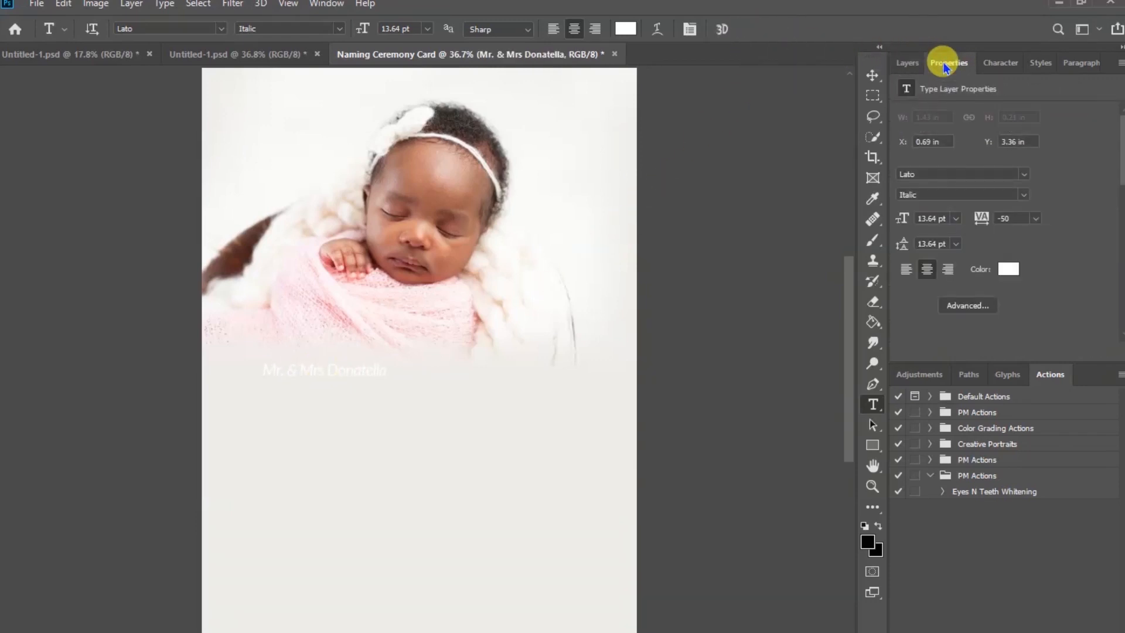
click(1007, 271)
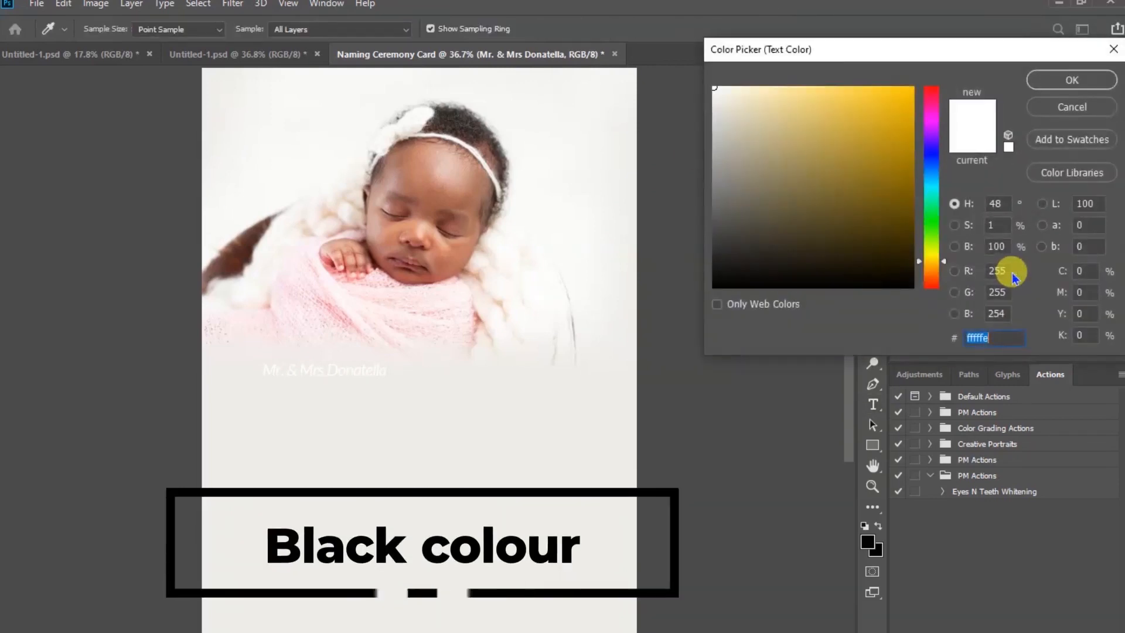
drag(786, 283, 786, 309)
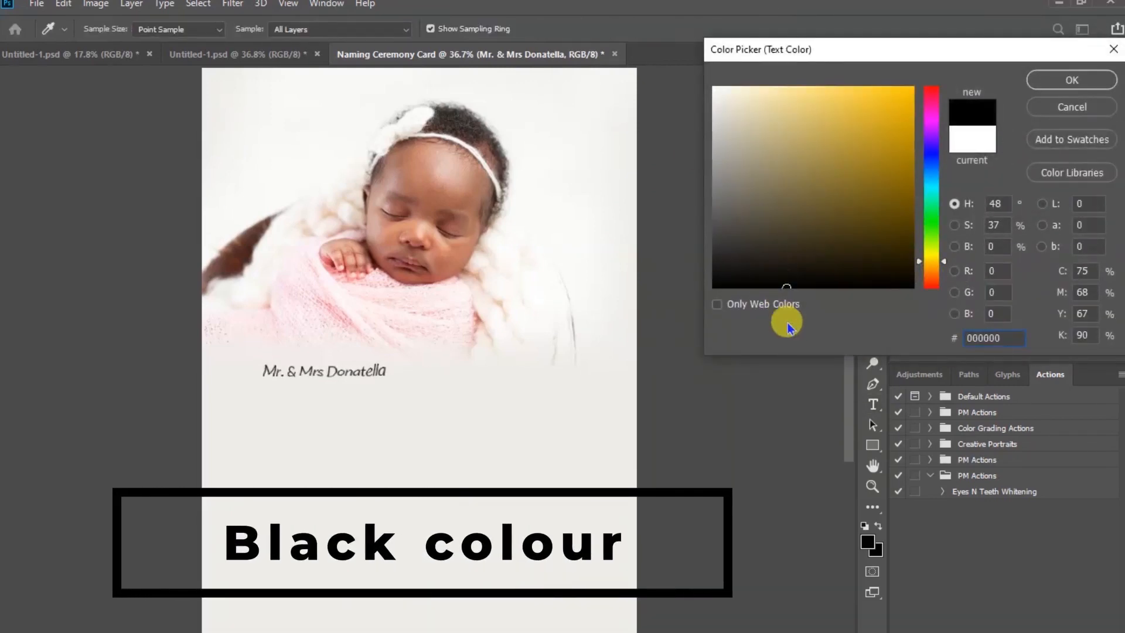
click(1055, 80)
click(873, 76)
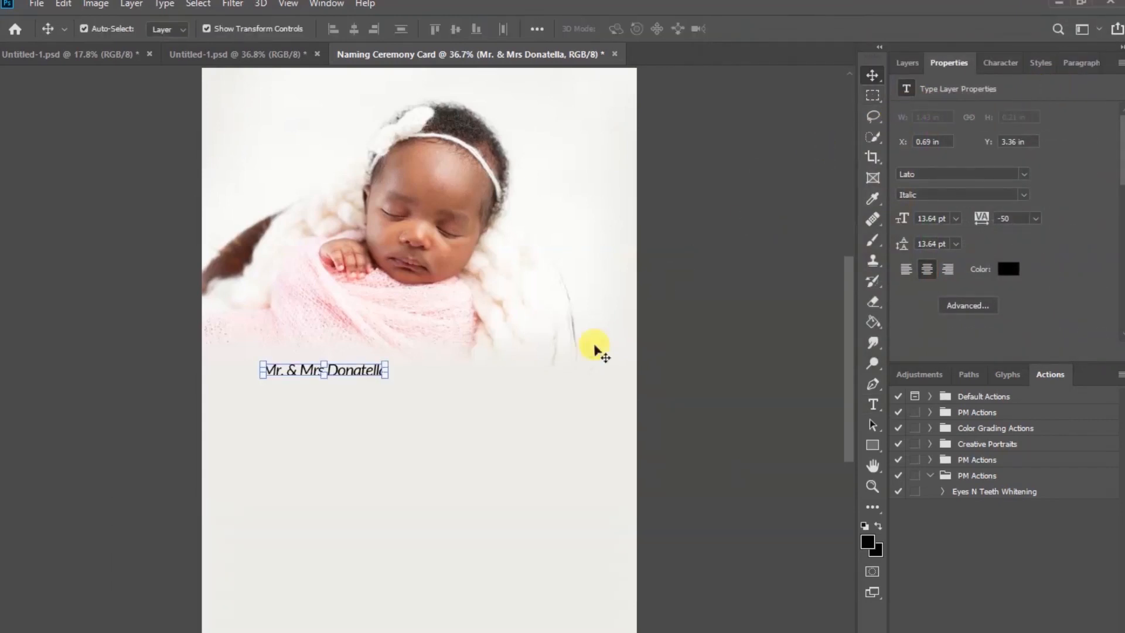
drag(354, 375, 433, 378)
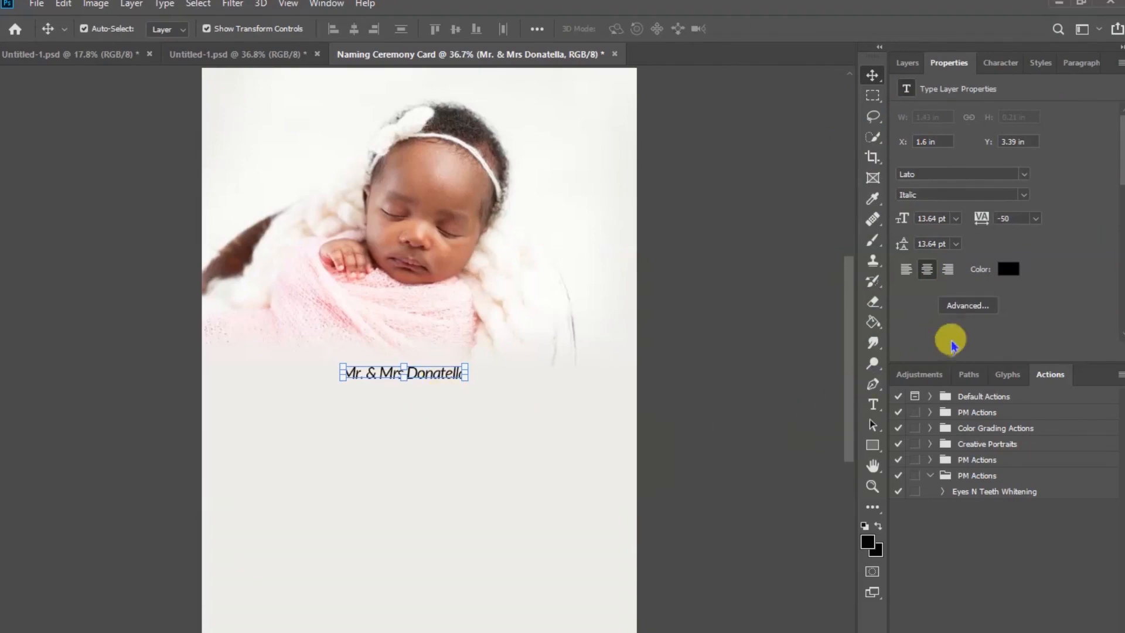
Style the parents' names text in Lato Heavy Italic at 18 pt.
click(1025, 174)
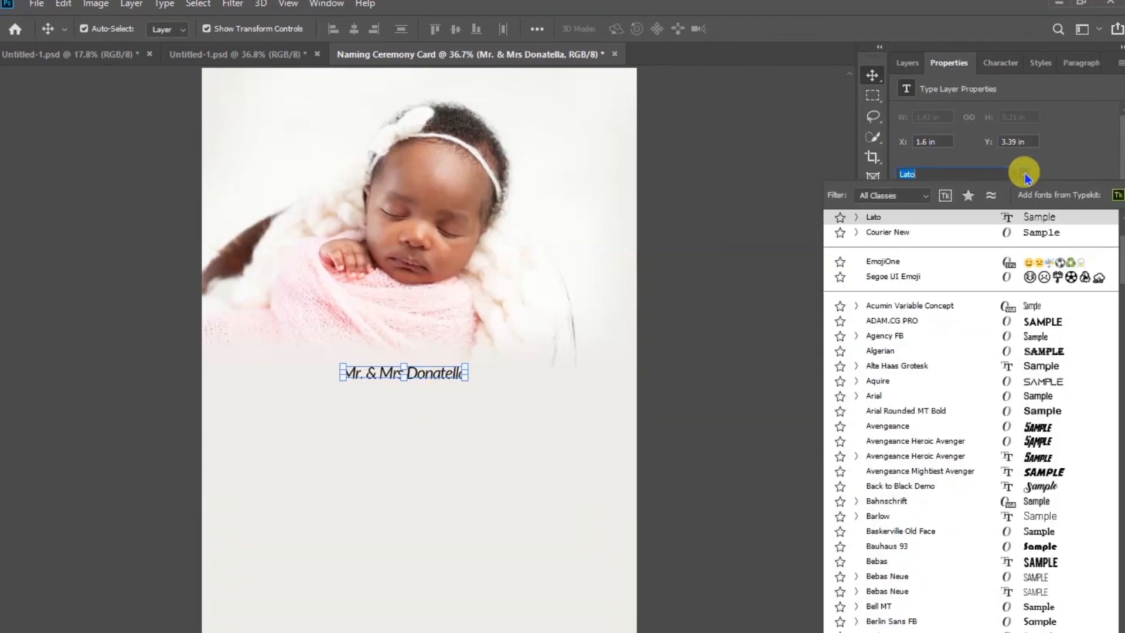
drag(1120, 230, 1120, 437)
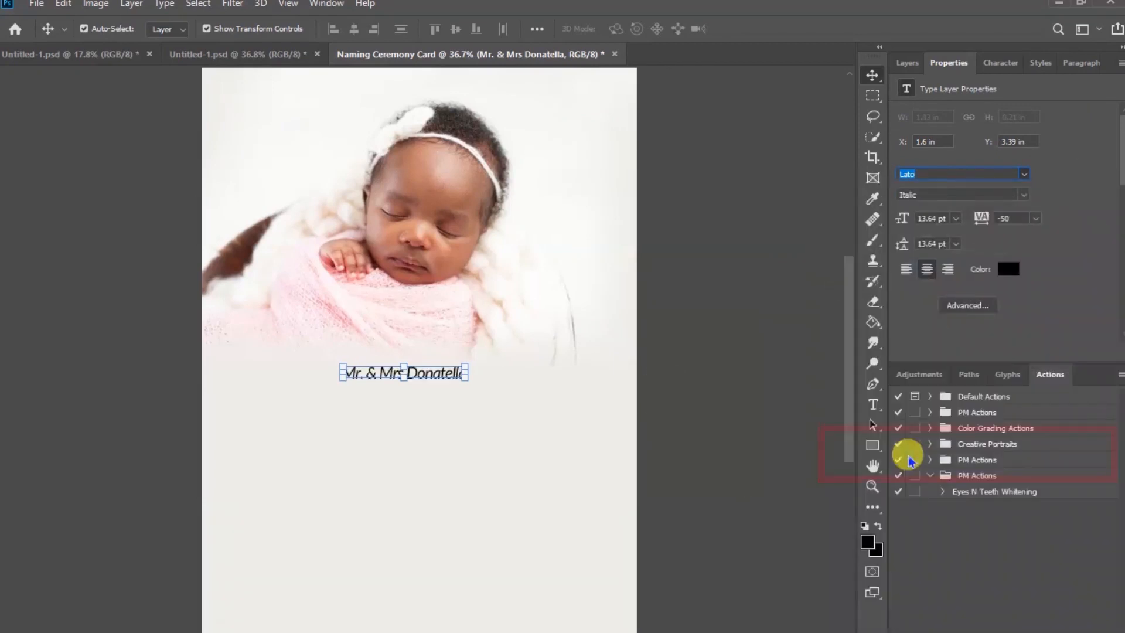
click(908, 454)
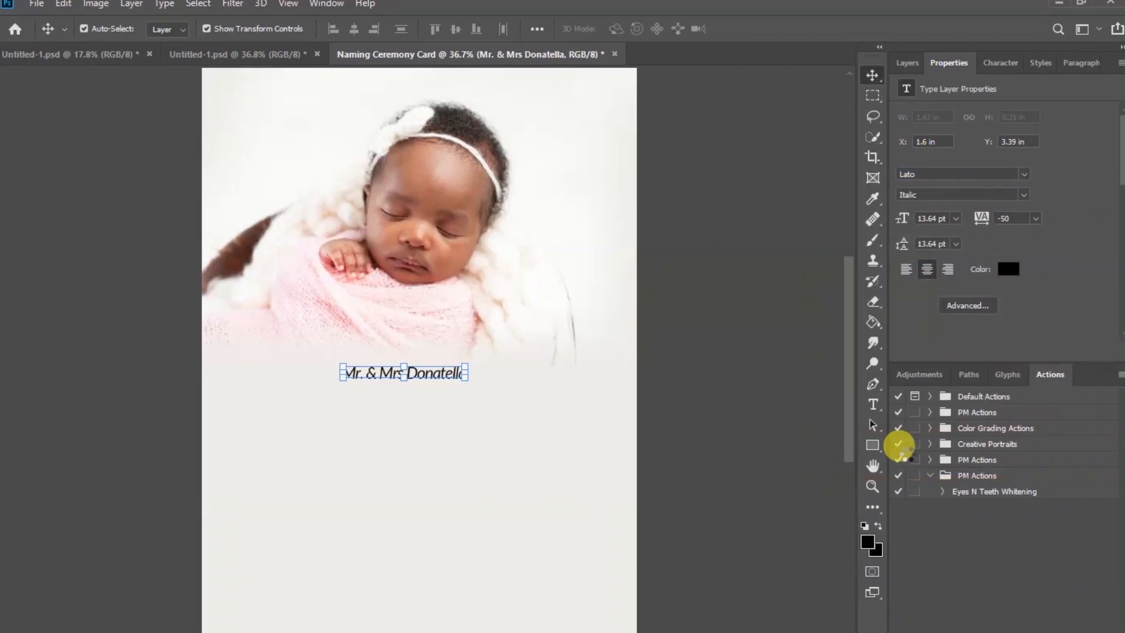
click(1022, 195)
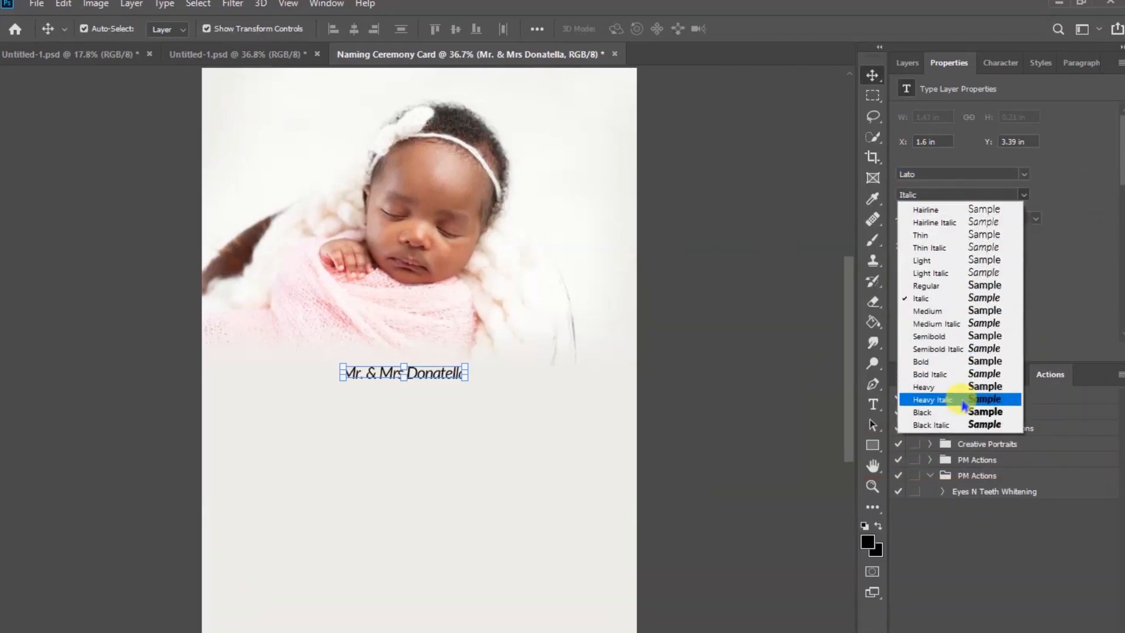
click(983, 404)
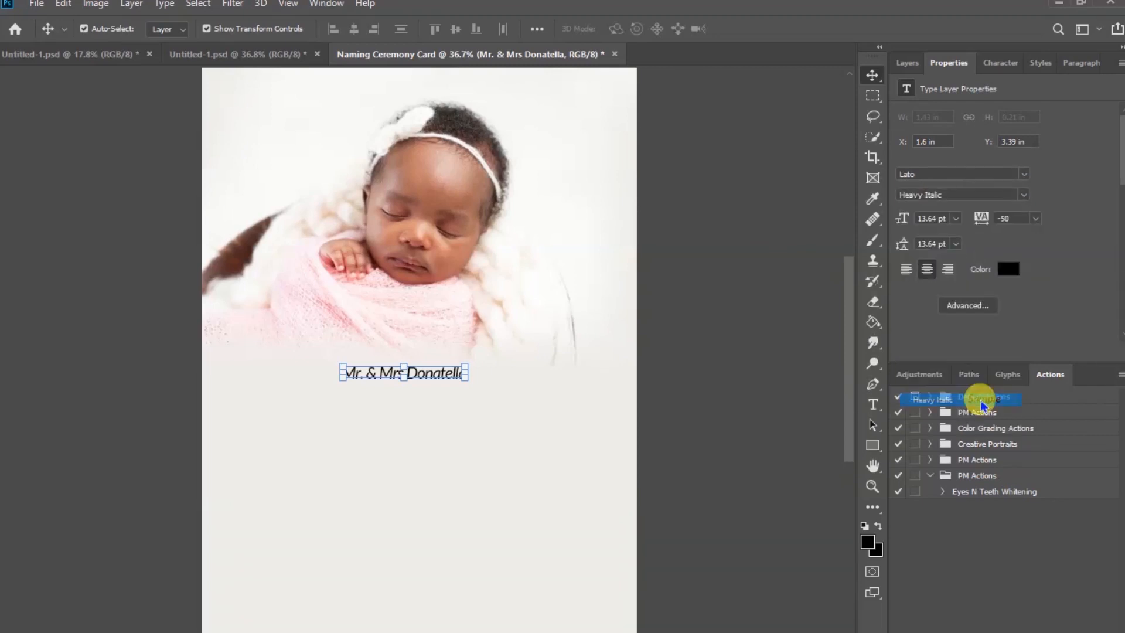
click(956, 219)
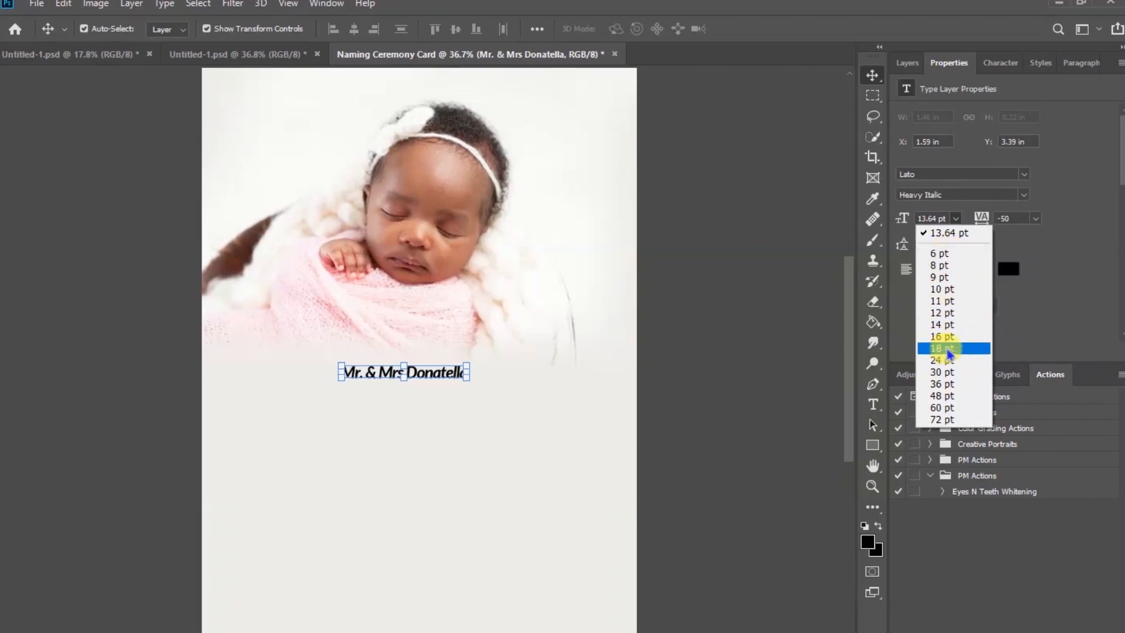
click(974, 349)
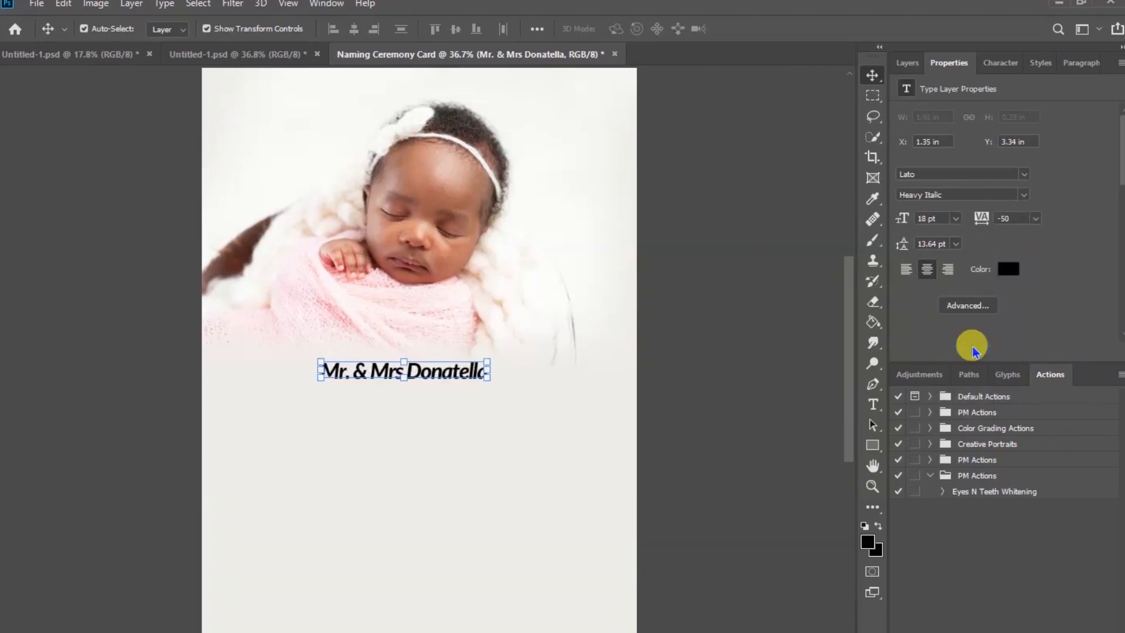
Set the parents' names text's tracking to -10 and recentre it horizontally on the card just below the baby photo.
click(1035, 218)
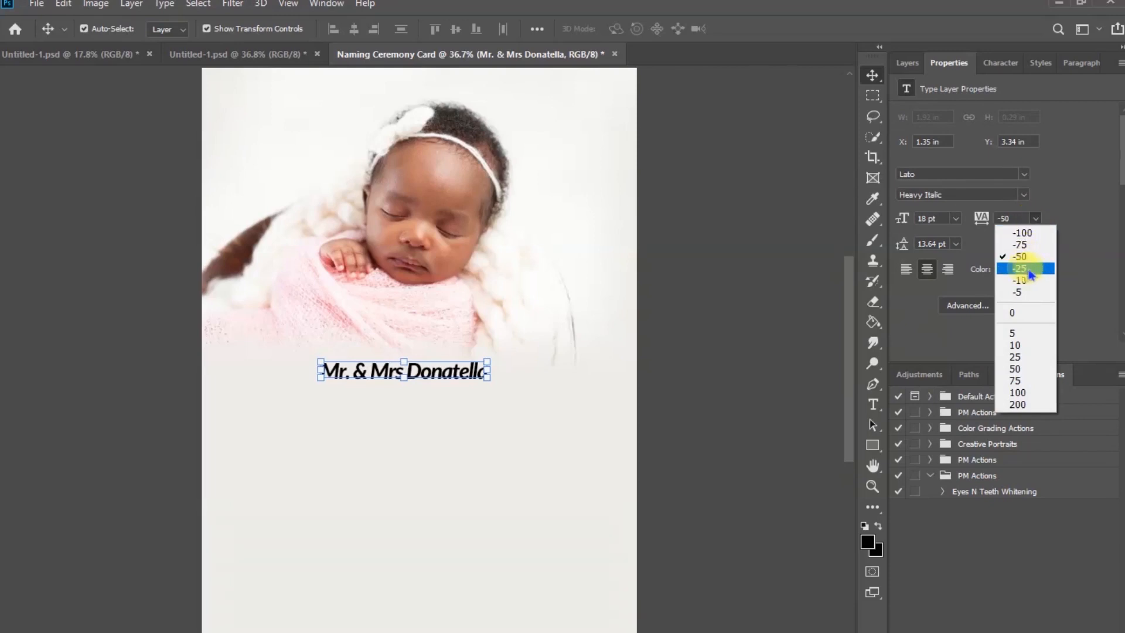
click(1024, 280)
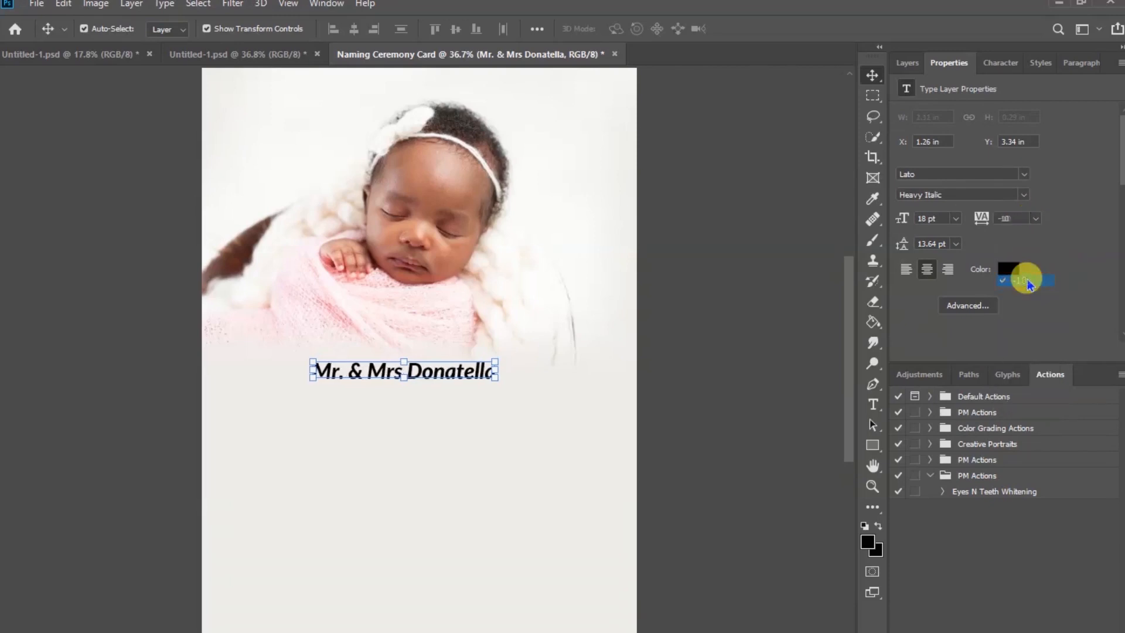
click(727, 345)
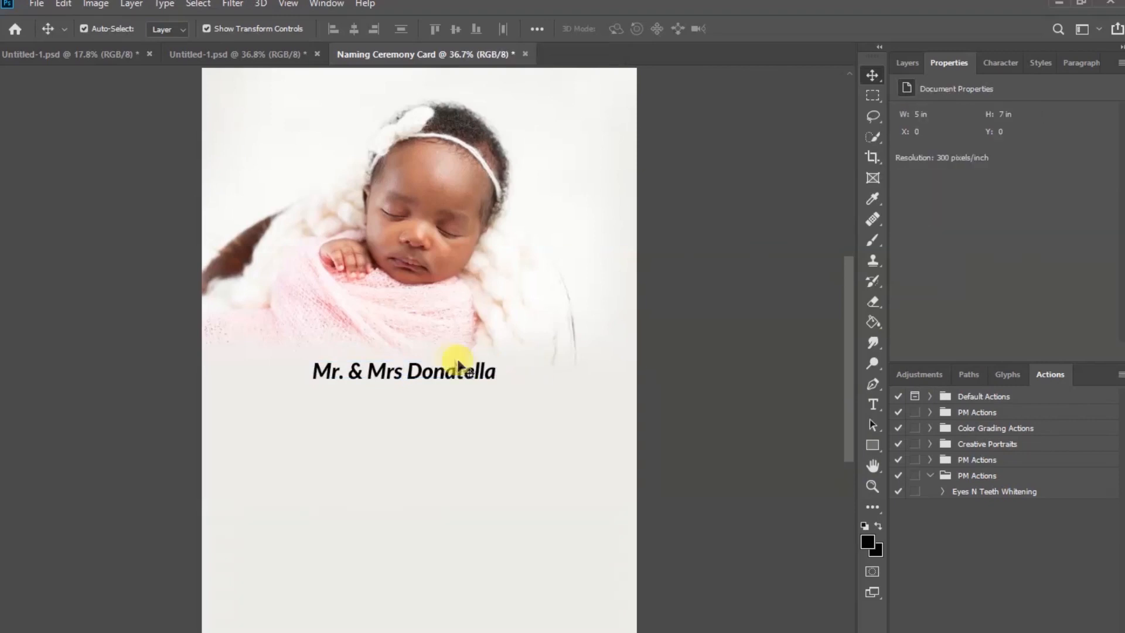
drag(431, 373, 443, 380)
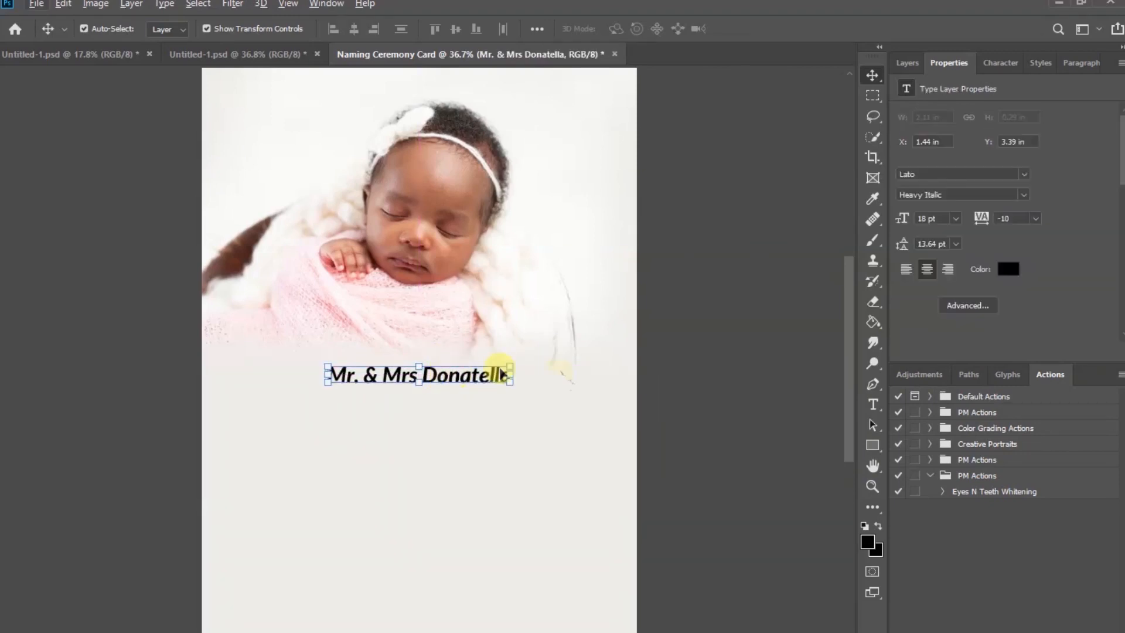
Add the text line "Specially invite you to the" and place it roughly centred directly beneath the parents' names.
click(873, 404)
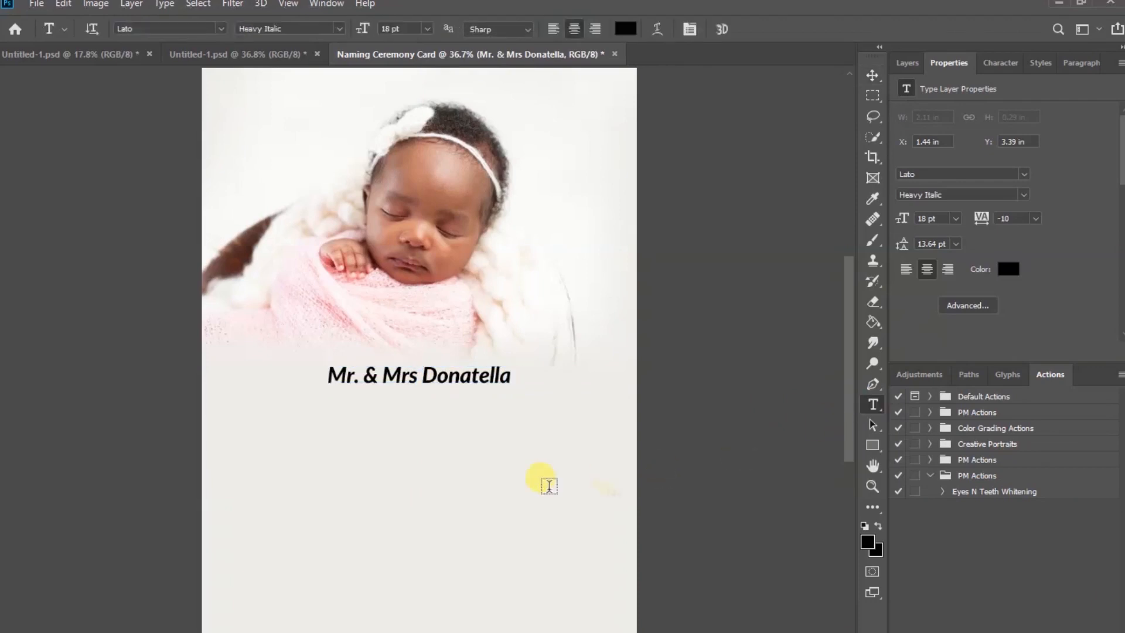
click(326, 401)
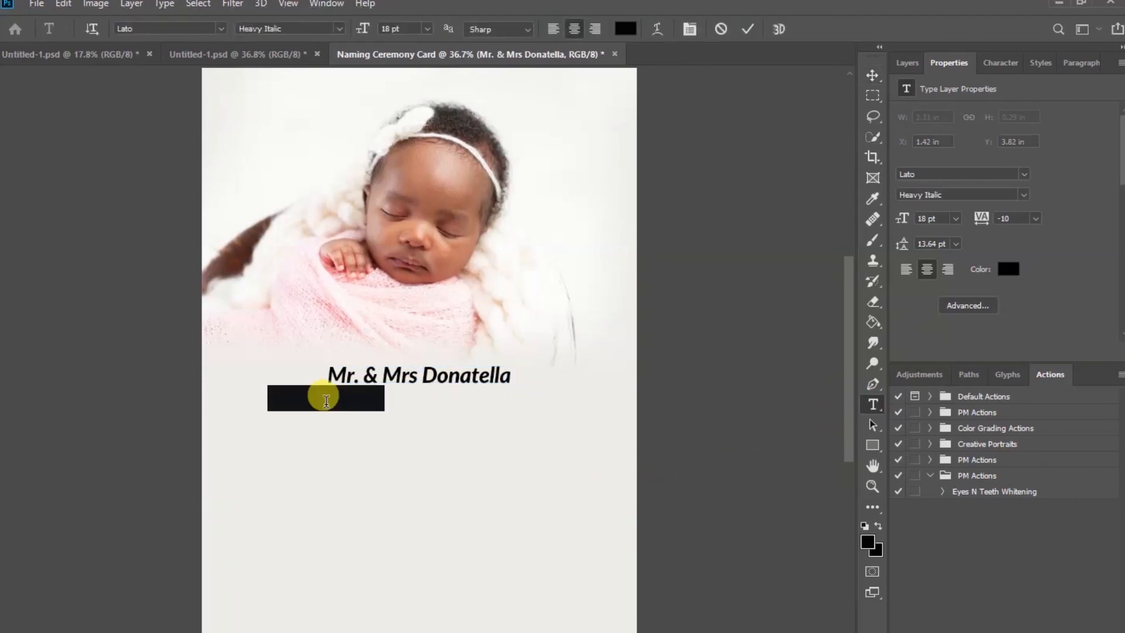
text(Spec)
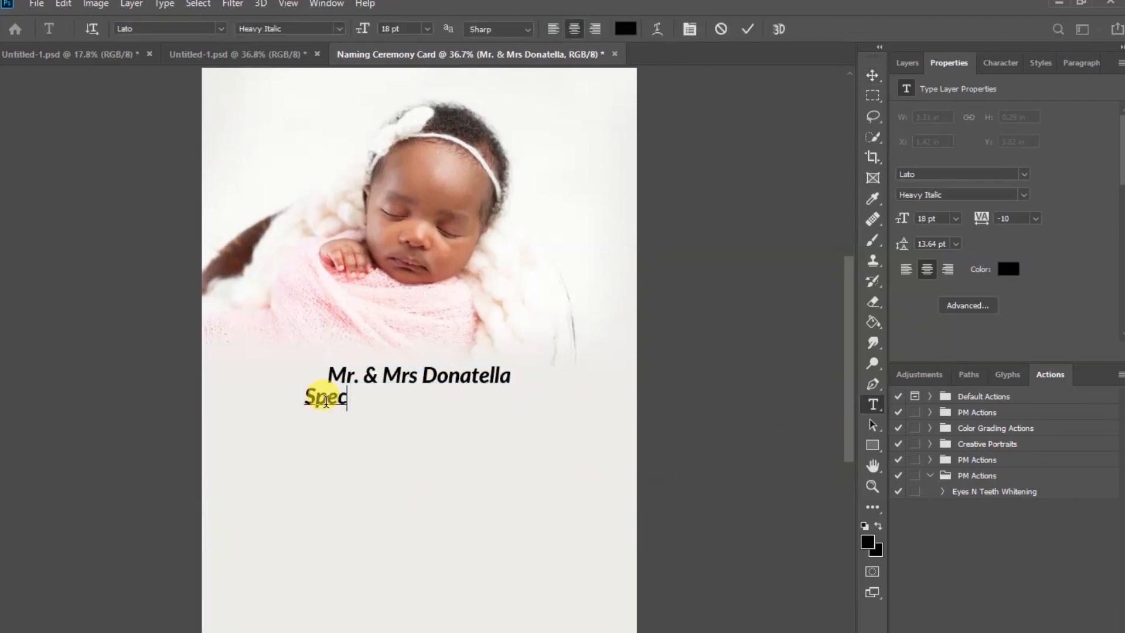
text(ially invite)
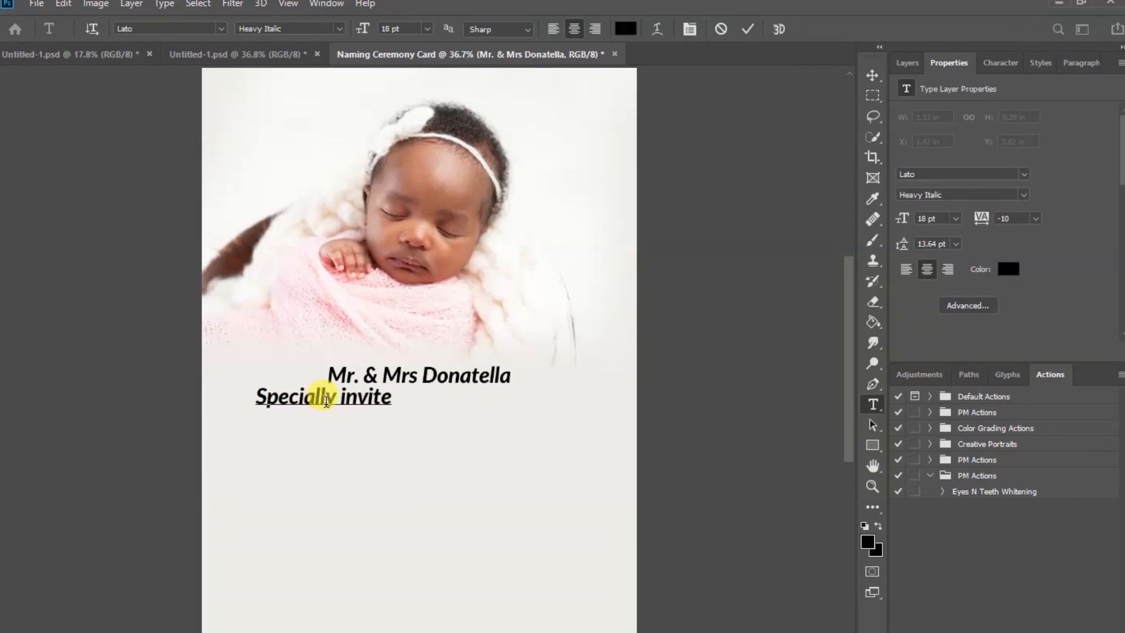
text( you to )
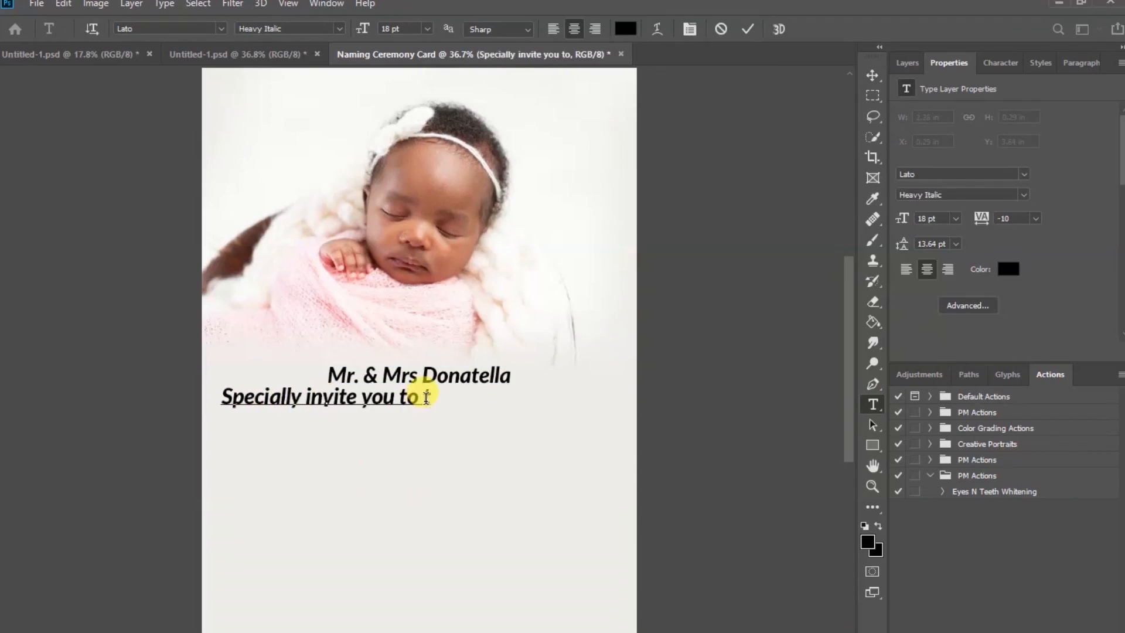
text(the)
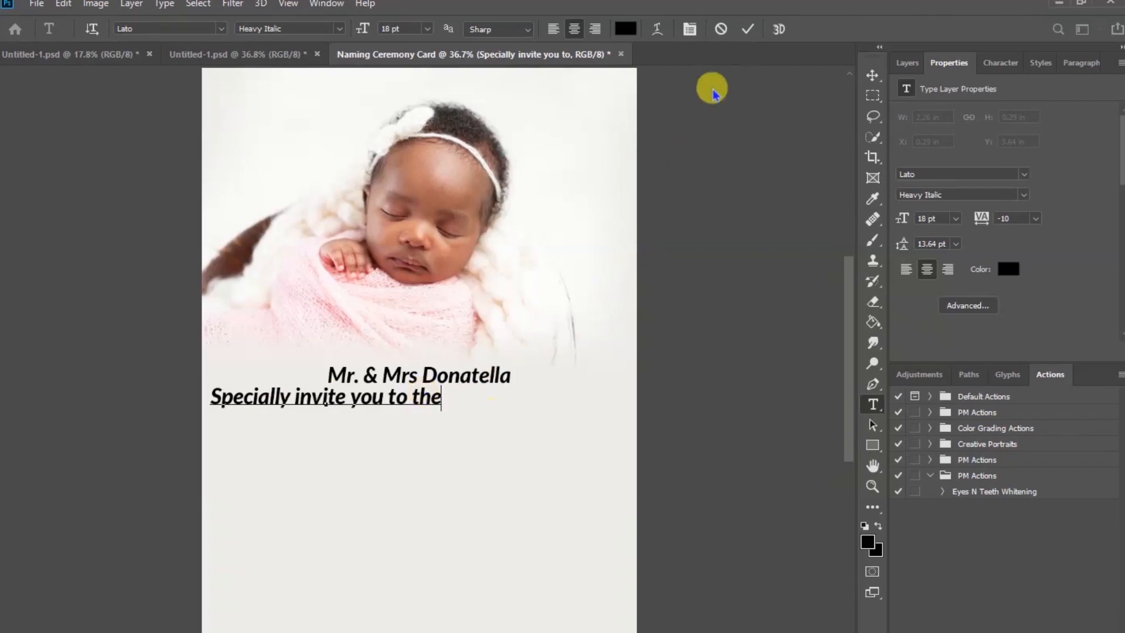
click(747, 29)
click(871, 76)
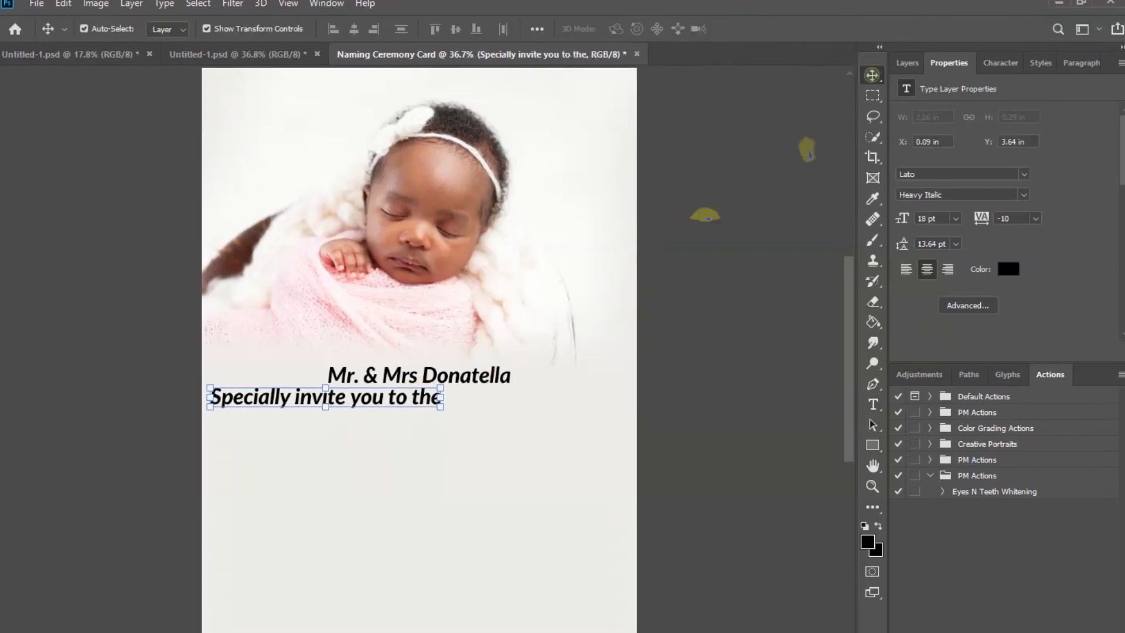
drag(375, 401, 457, 400)
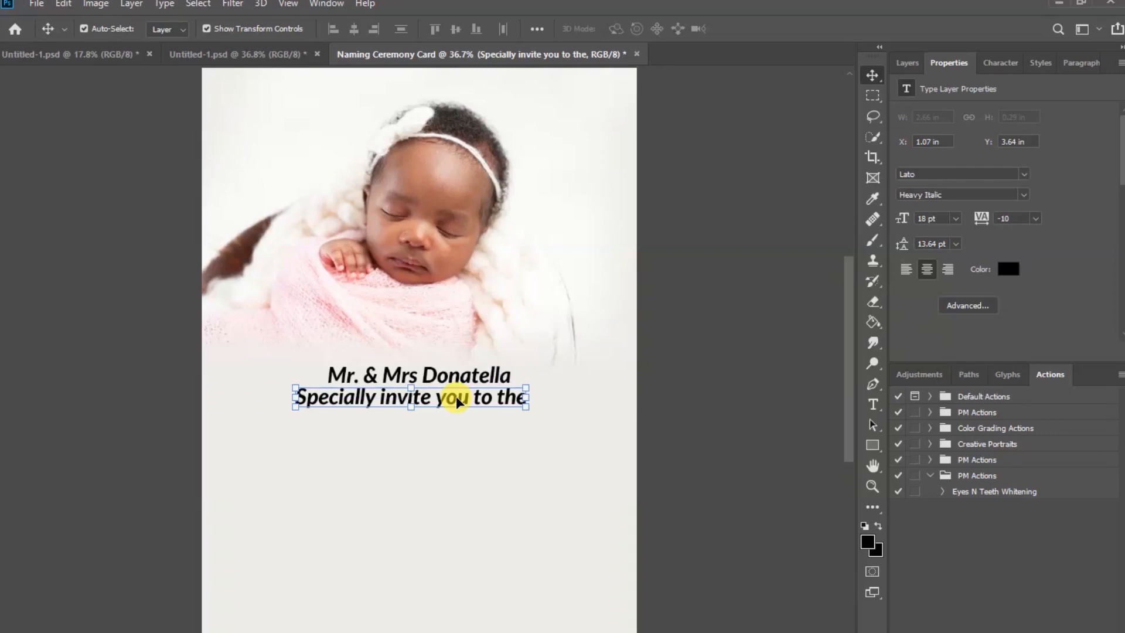
Restyle the "Specially invite you to the" line as Lato Italic, 12 pt, with tracking 0.
click(1025, 195)
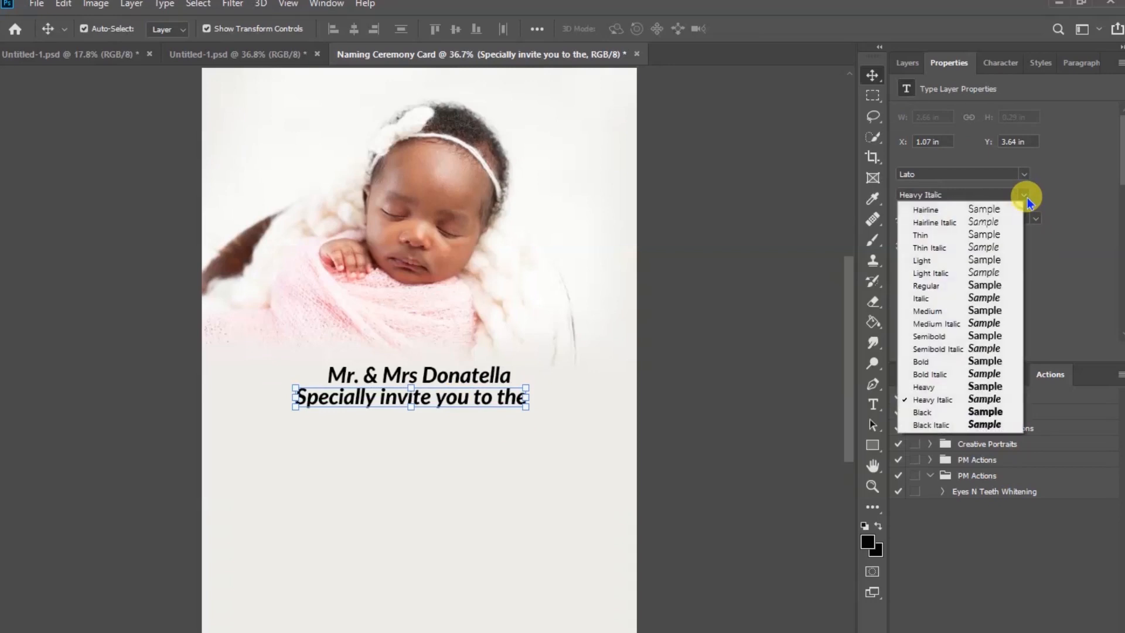
click(1007, 300)
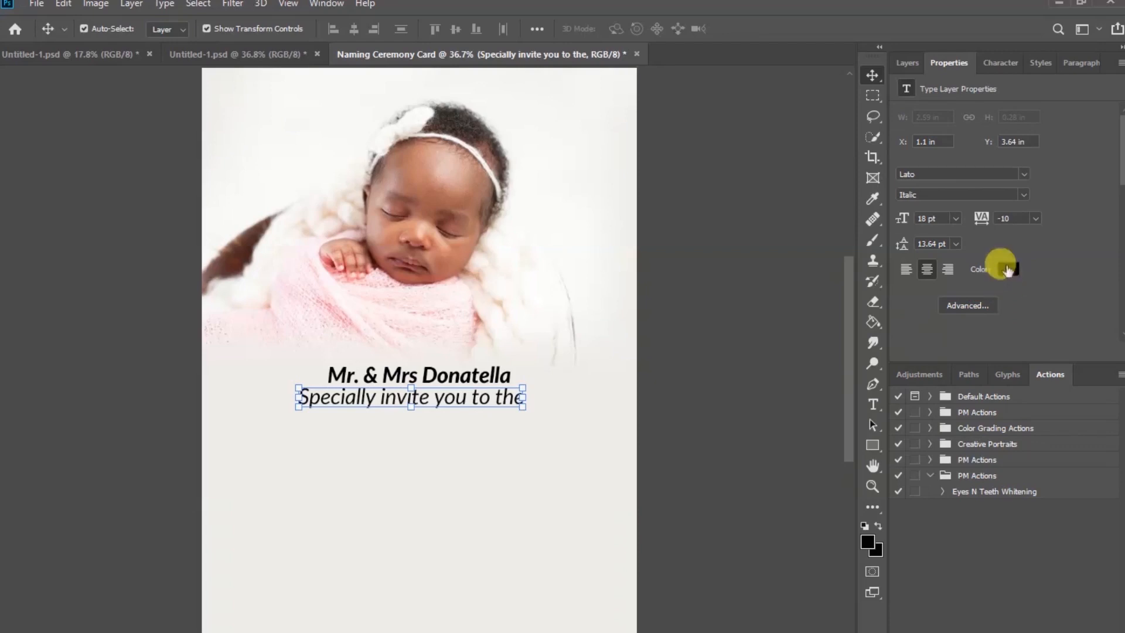
click(959, 221)
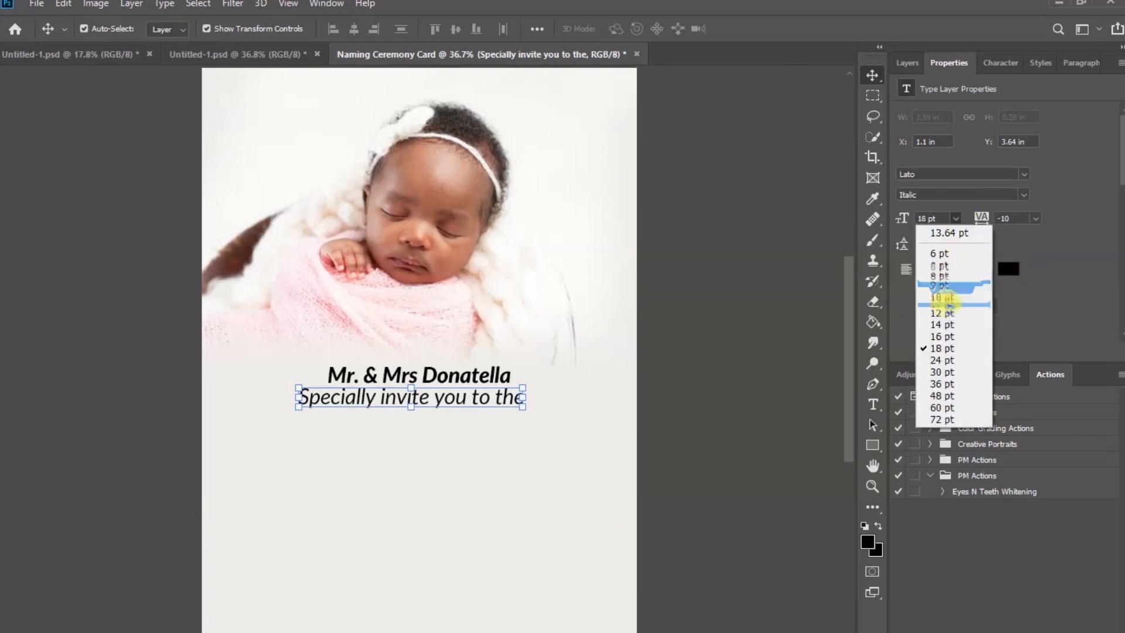
click(981, 317)
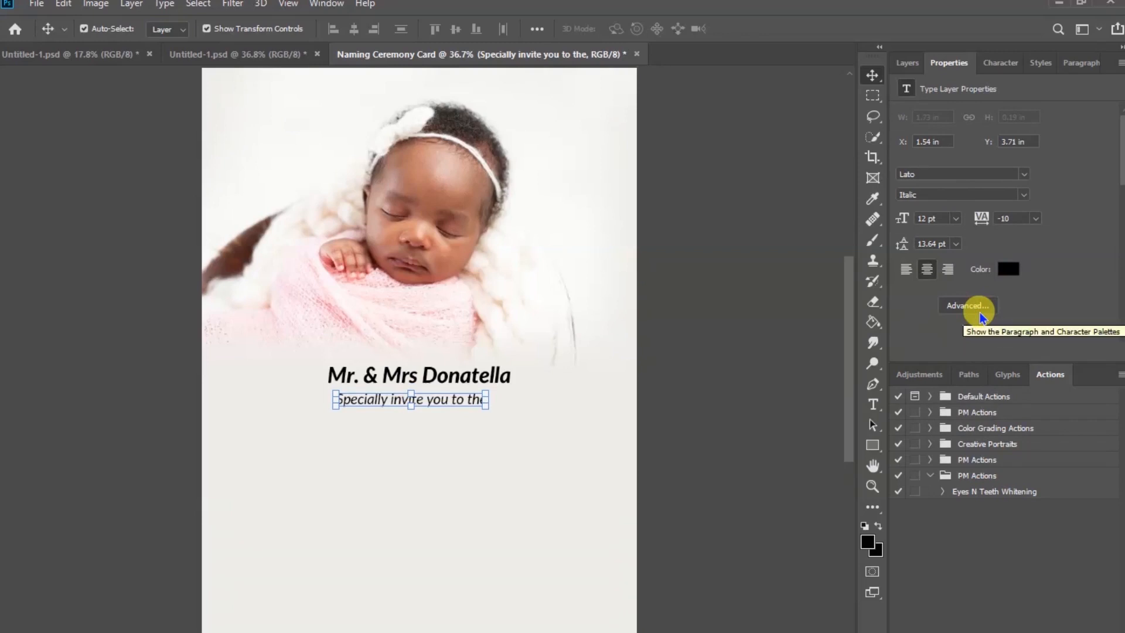
click(1037, 219)
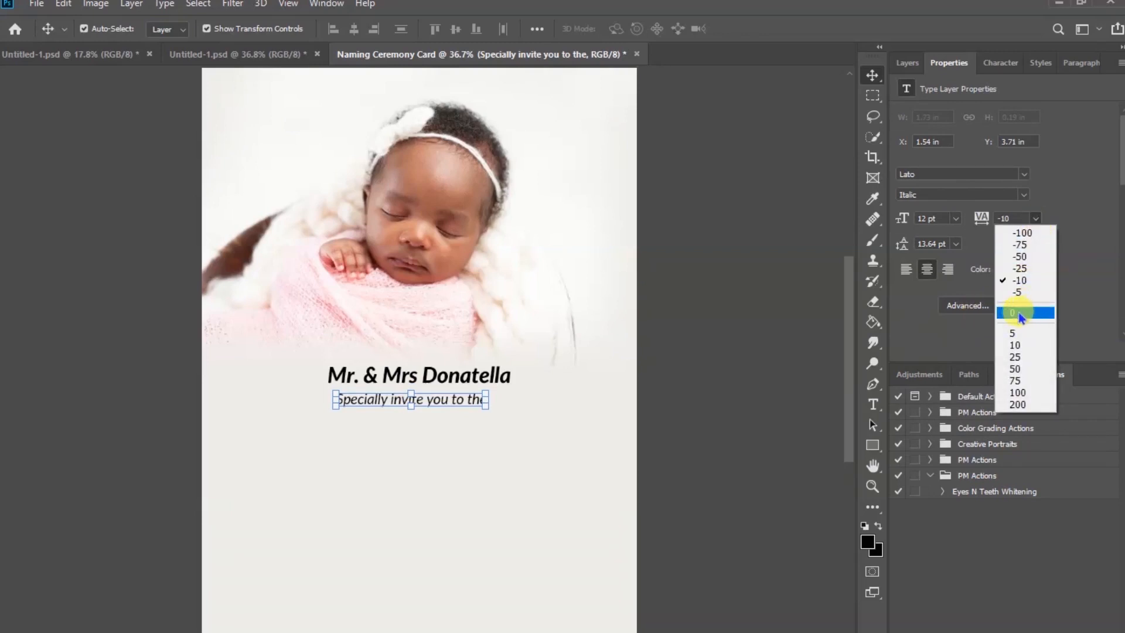
click(1037, 312)
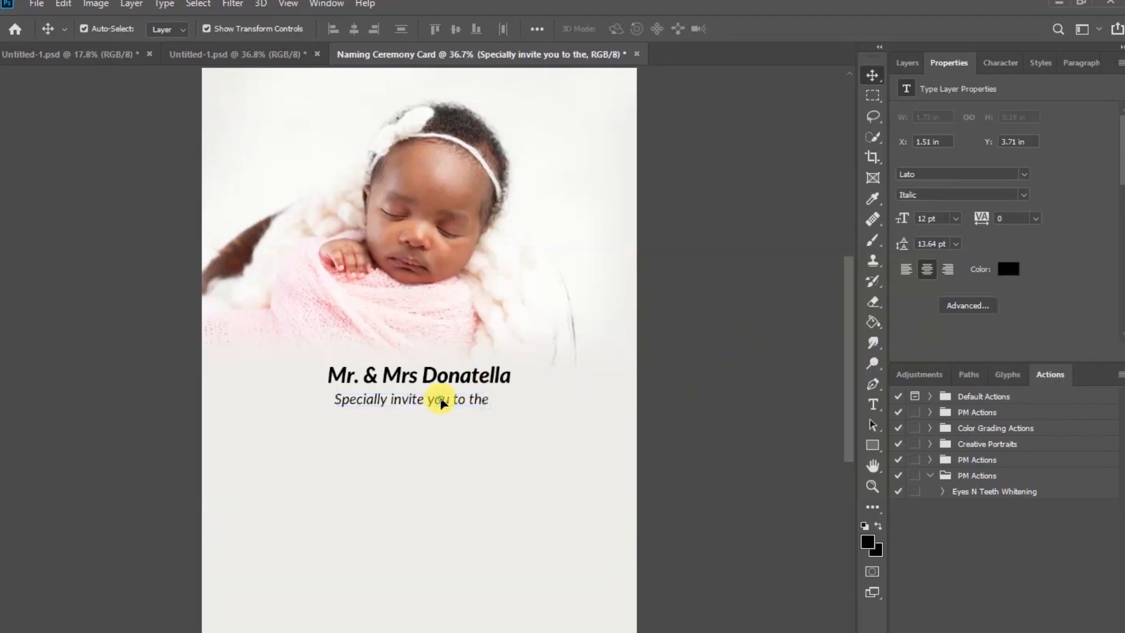
Nudge the "Specially invite you to the" line up to Y 3.6 in, close beneath the parents' names.
drag(440, 402, 440, 399)
key(Up)
key(Up)
key(Up)
key(Up)
key(Up)
key(Up)
key(Up)
key(Up)
key(Up)
key(Up)
key(Up)
key(Up)
key(Up)
key(Up)
key(Up)
key(Up)
key(Up)
key(Up)
key(Up)
key(Up)
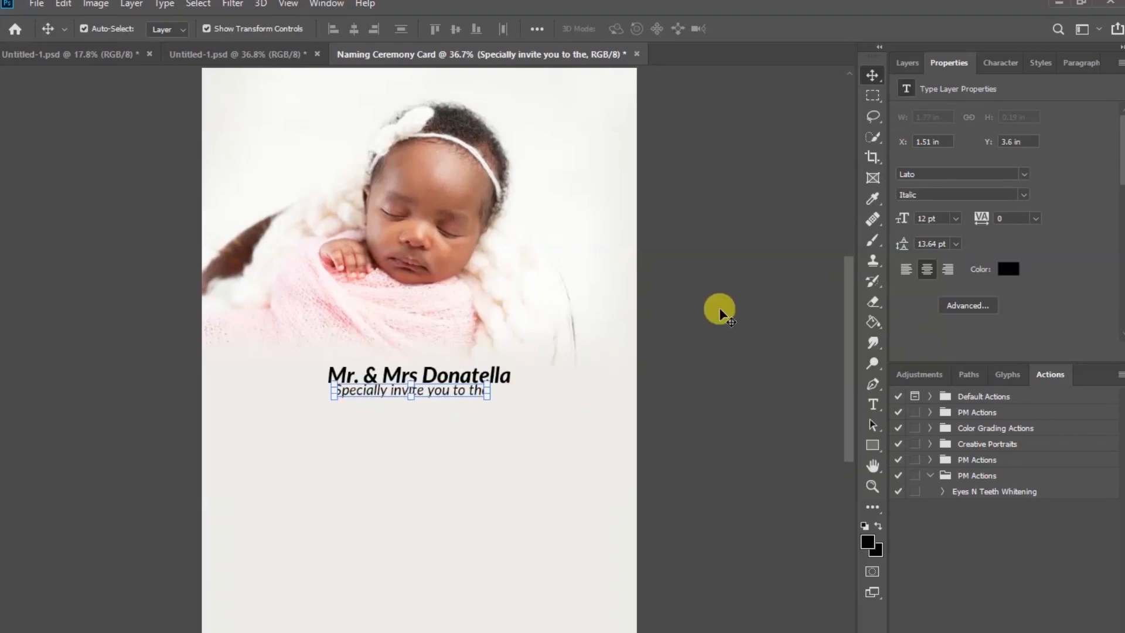
click(720, 317)
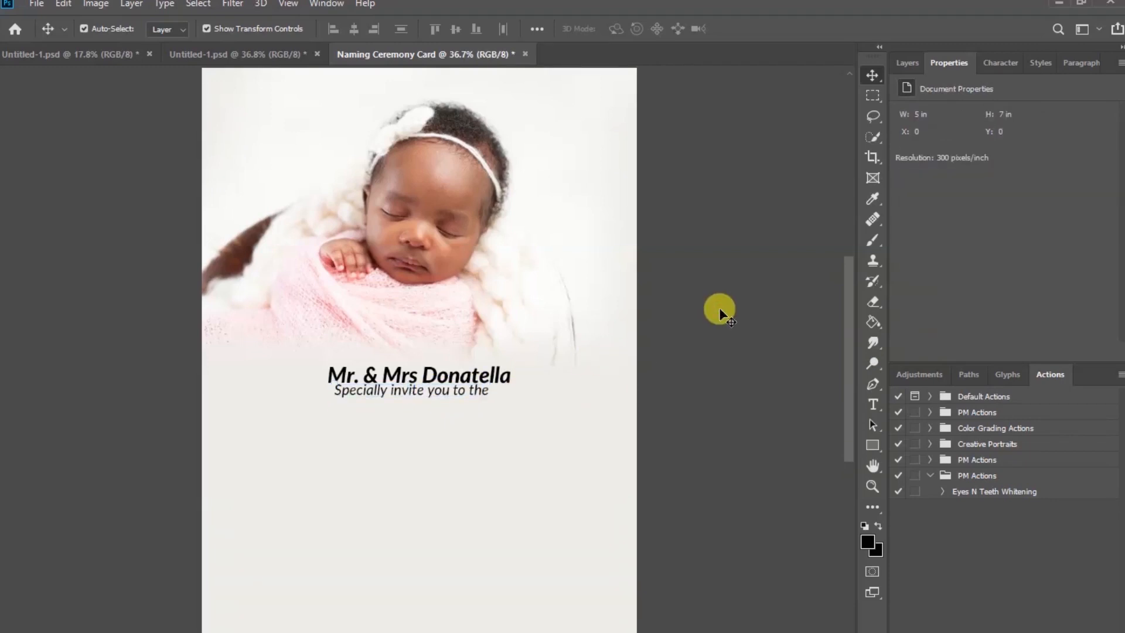
Add the text "Naming & Dedication" below the invitation line, broken into two lines after the ampersand.
click(878, 407)
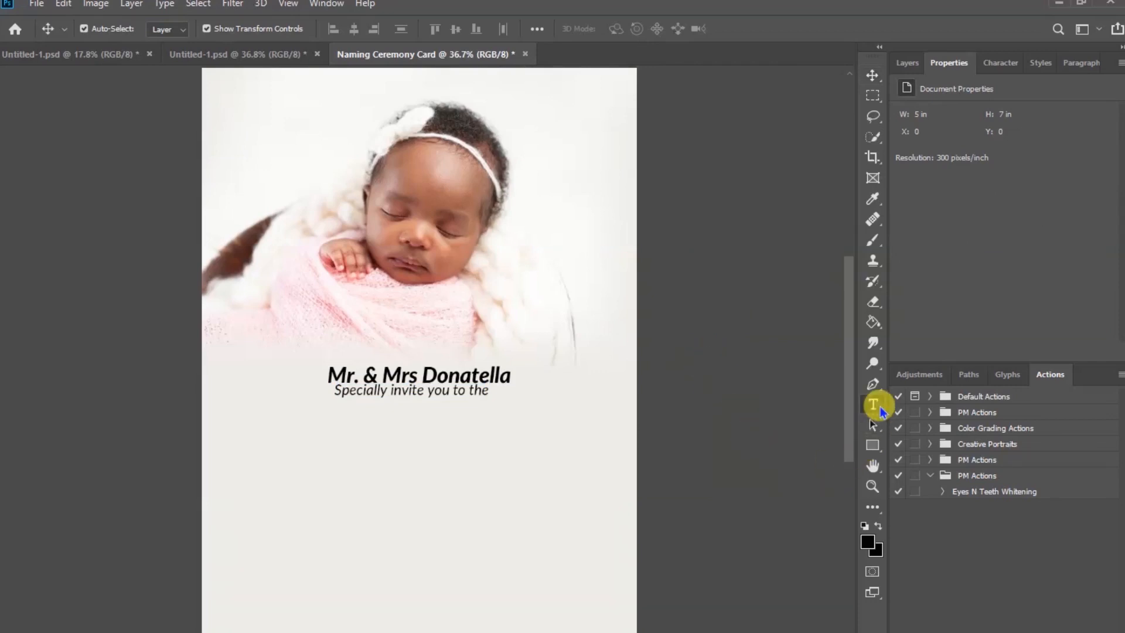
click(321, 425)
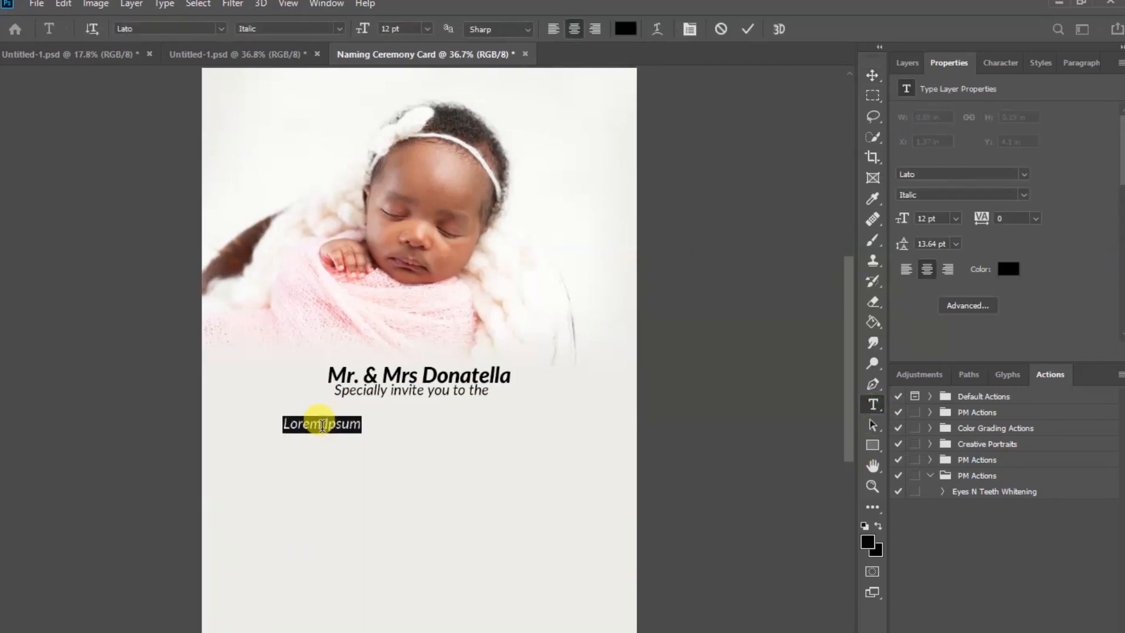
click(322, 425)
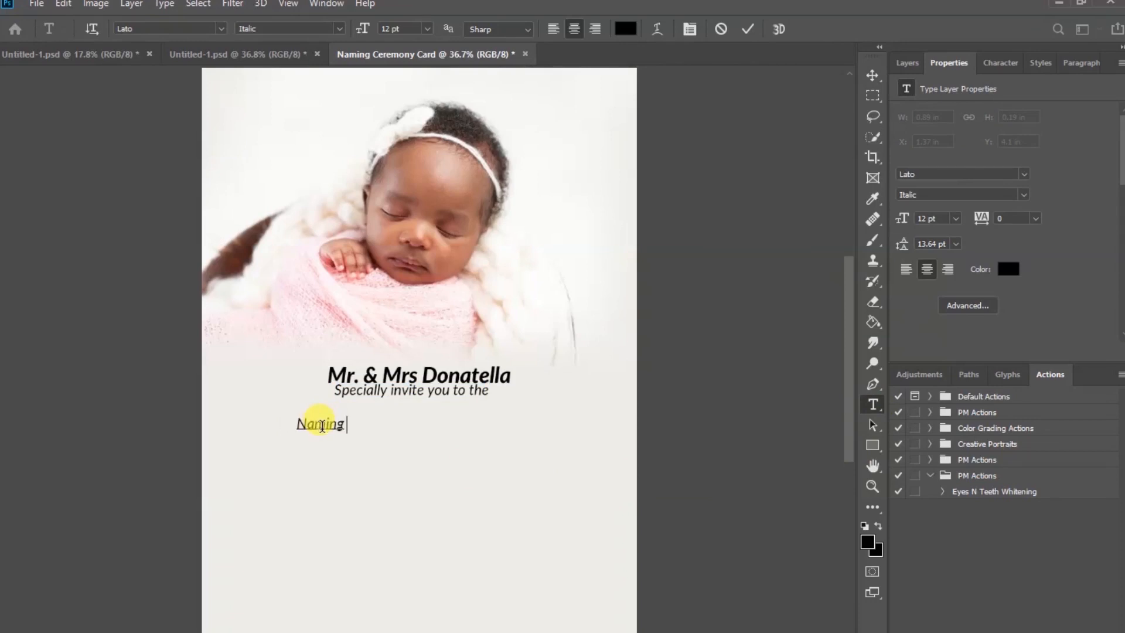
text(Naming & Dedication)
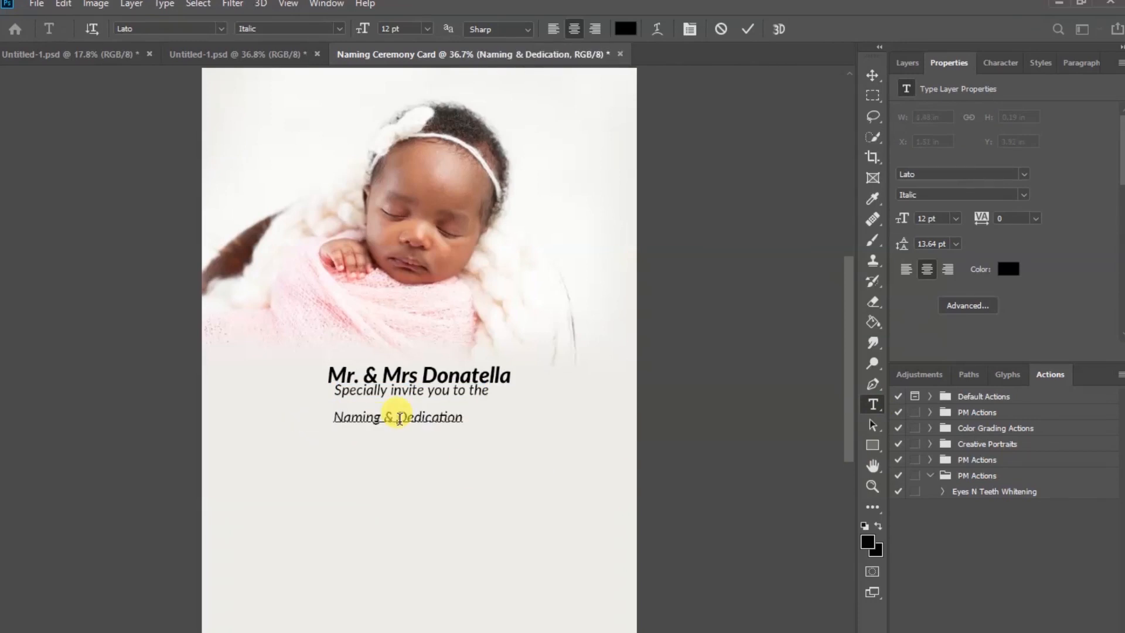
drag(321, 423, 398, 418)
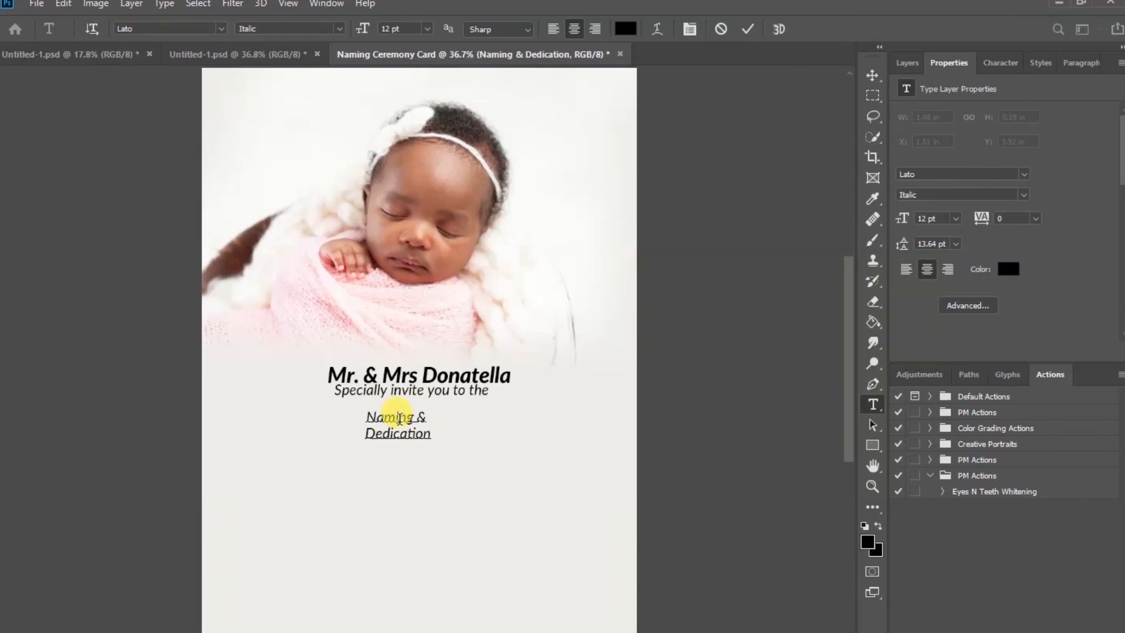
click(745, 33)
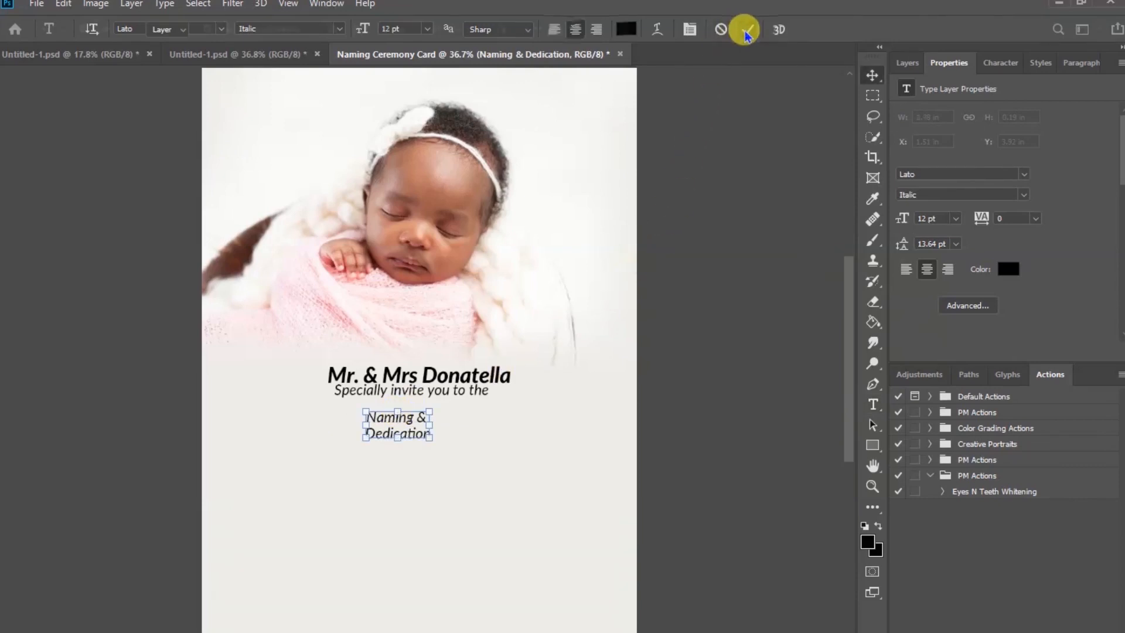
key(v)
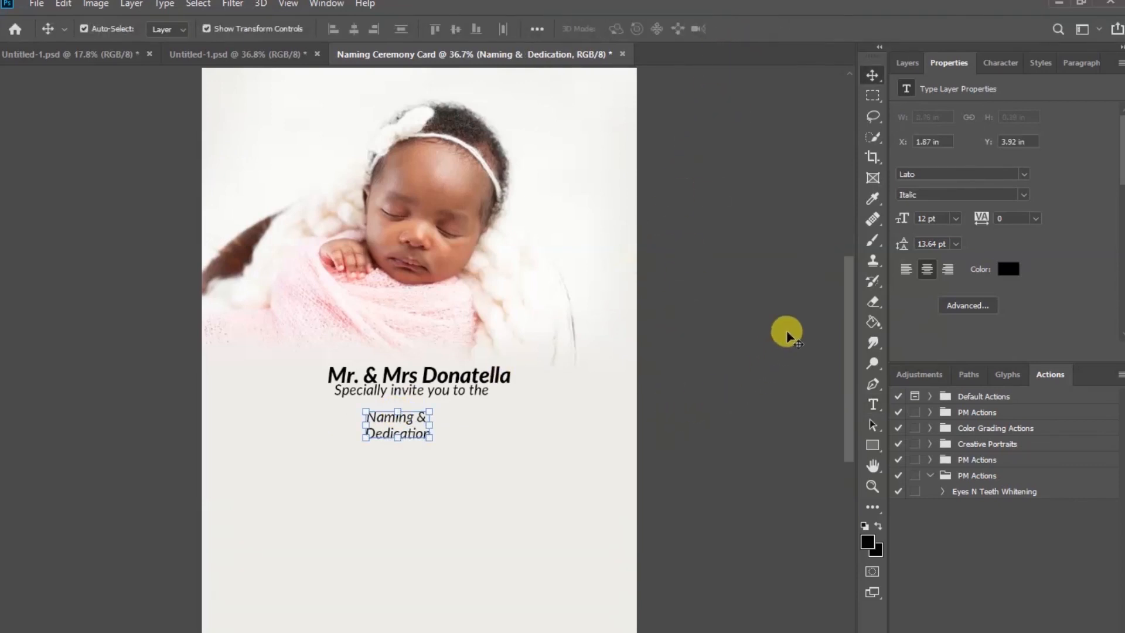
Set the "Naming & Dedication" text to 45 pt with 39.64 pt leading and move it just below the invitation line.
click(956, 218)
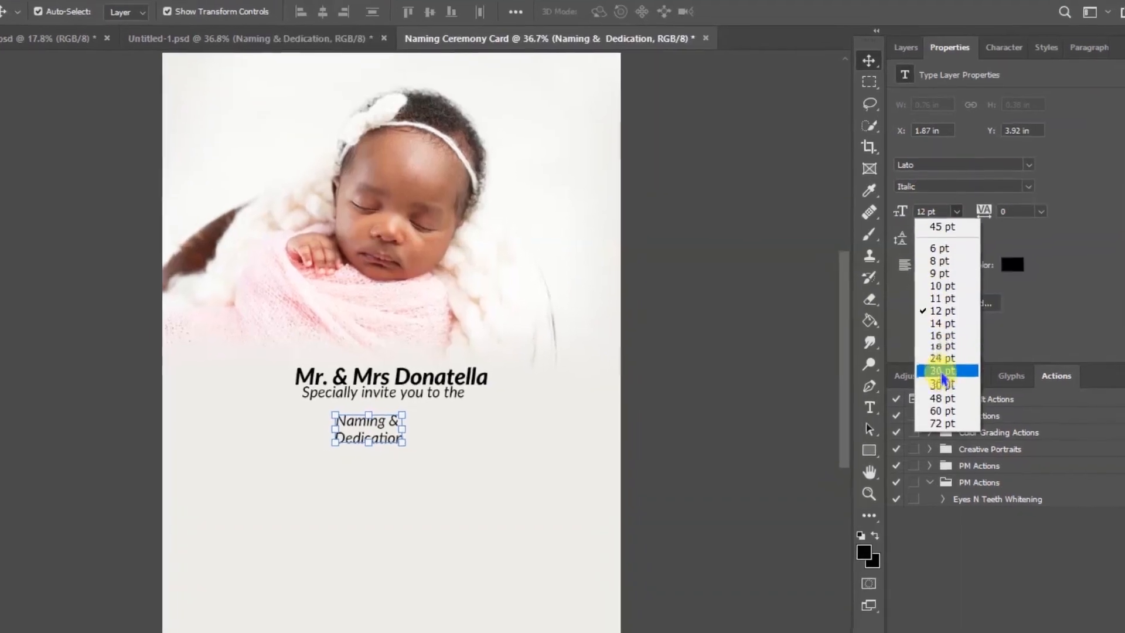
click(942, 398)
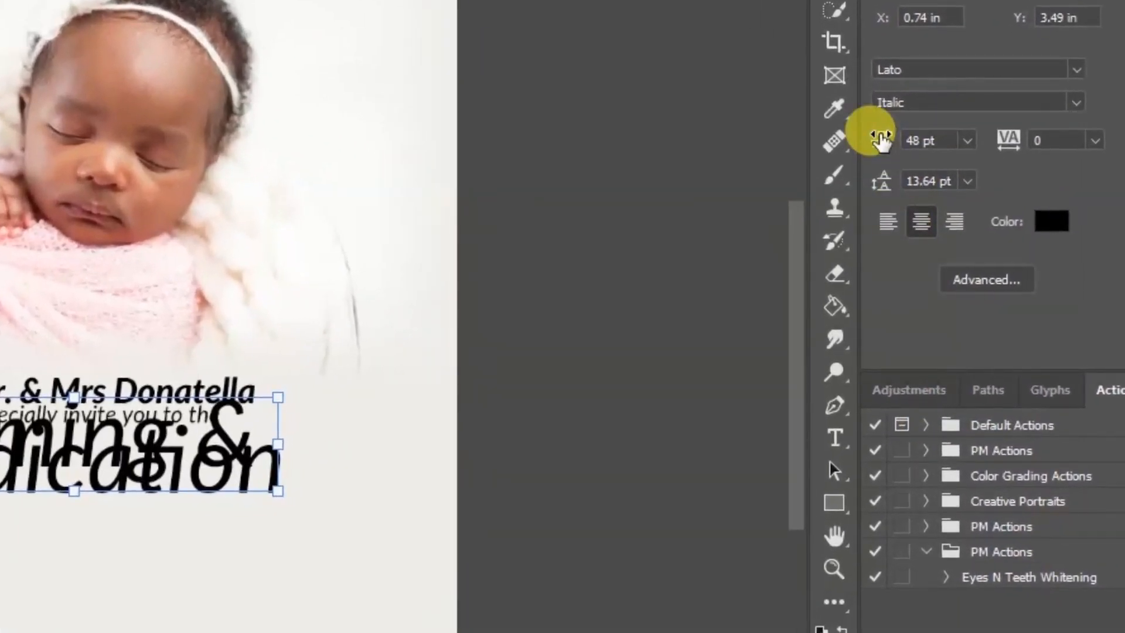
drag(881, 139, 871, 125)
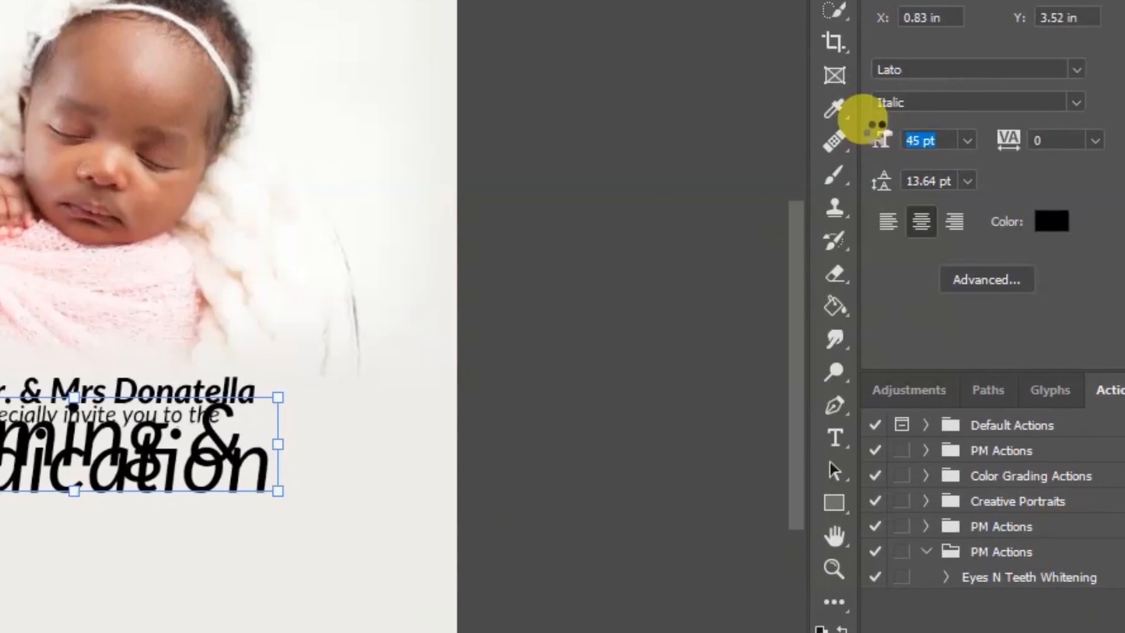
mouse_move(882, 187)
mouse_down()
mouse_move(873, 171)
mouse_move(882, 183)
mouse_move(873, 171)
mouse_move(891, 168)
mouse_move(871, 194)
mouse_move(881, 190)
mouse_move(877, 171)
mouse_up()
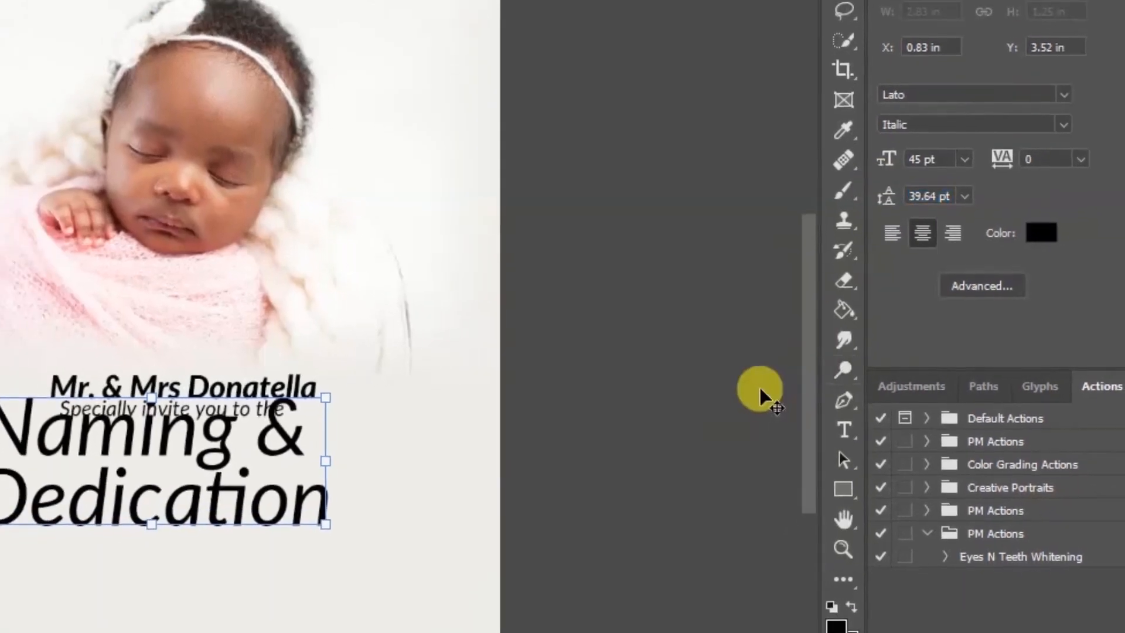
click(717, 346)
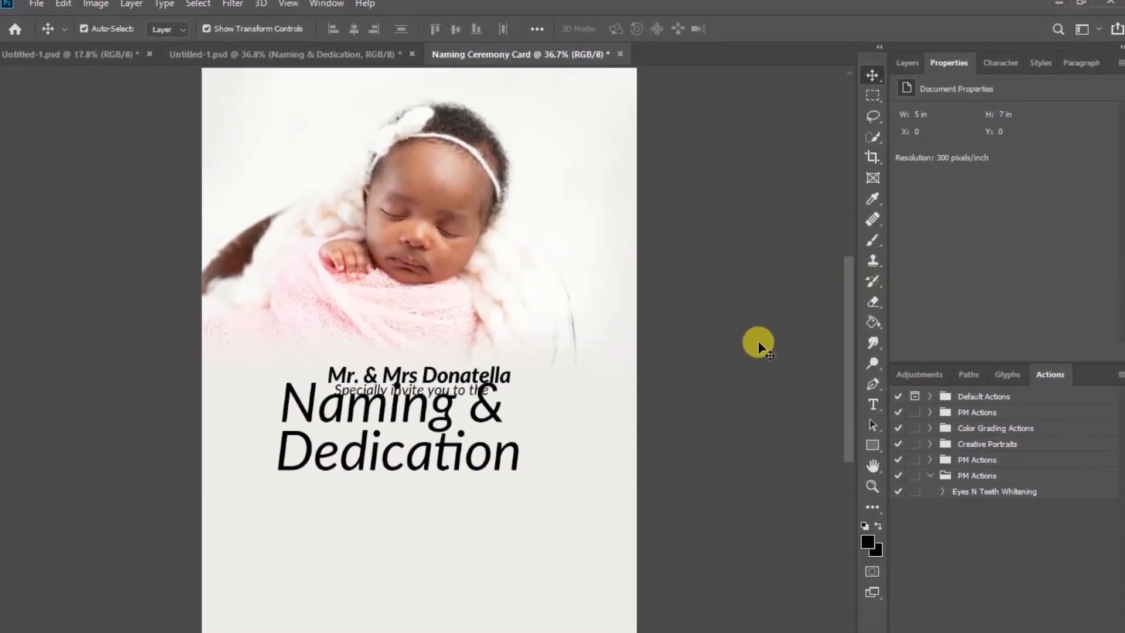
drag(433, 427, 455, 454)
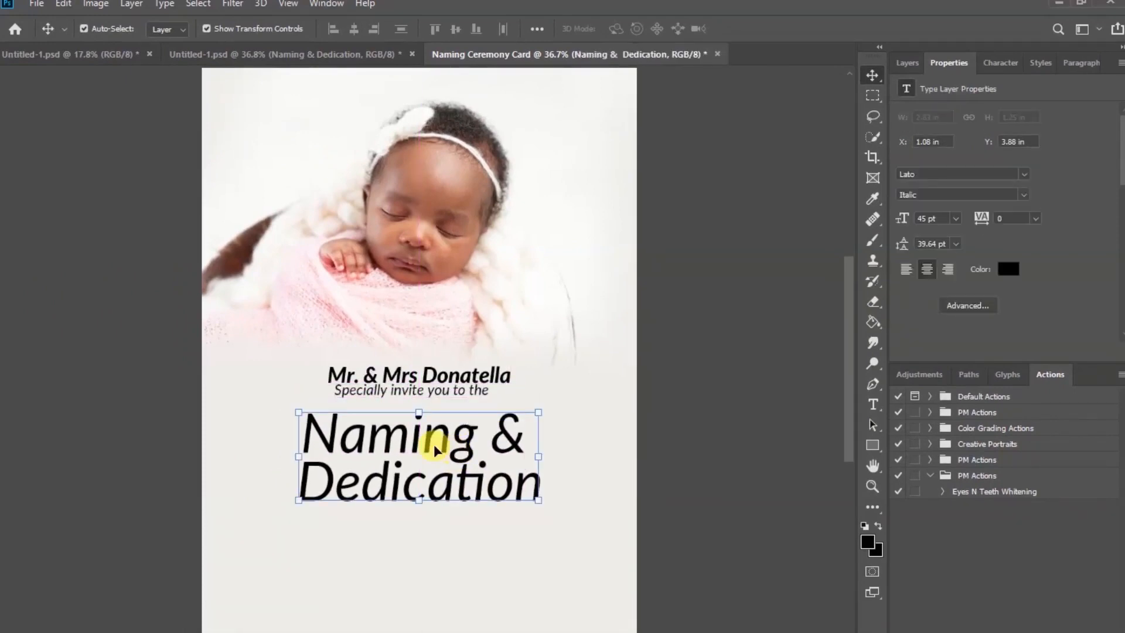
Change the "Naming & Dedication" heading to Bold Italic and colour it a13603.
click(1024, 197)
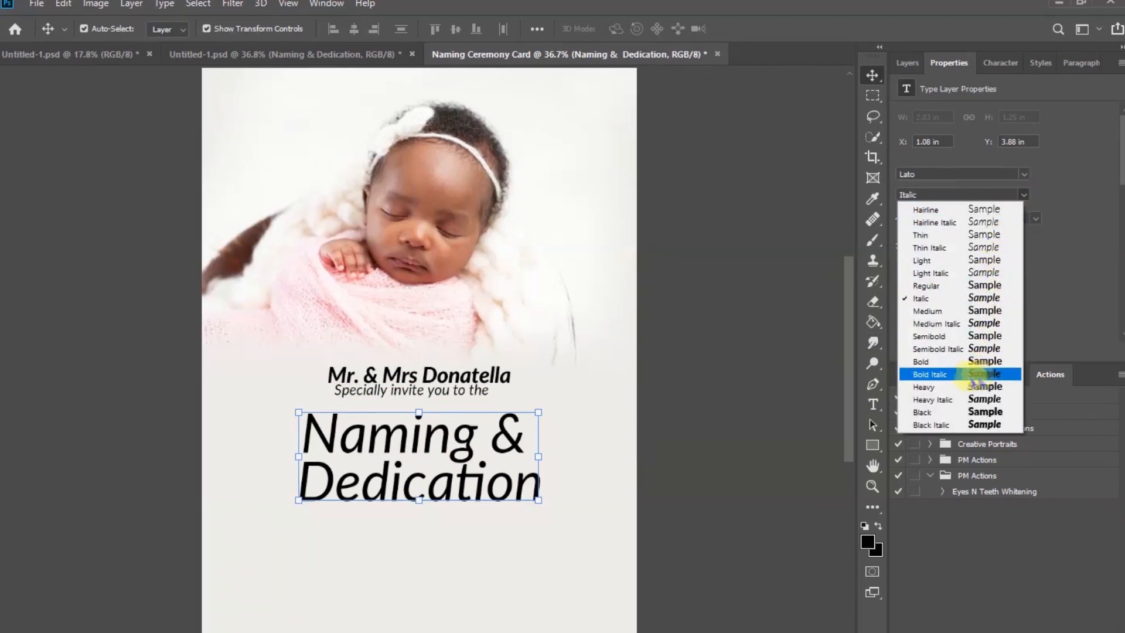
click(1009, 381)
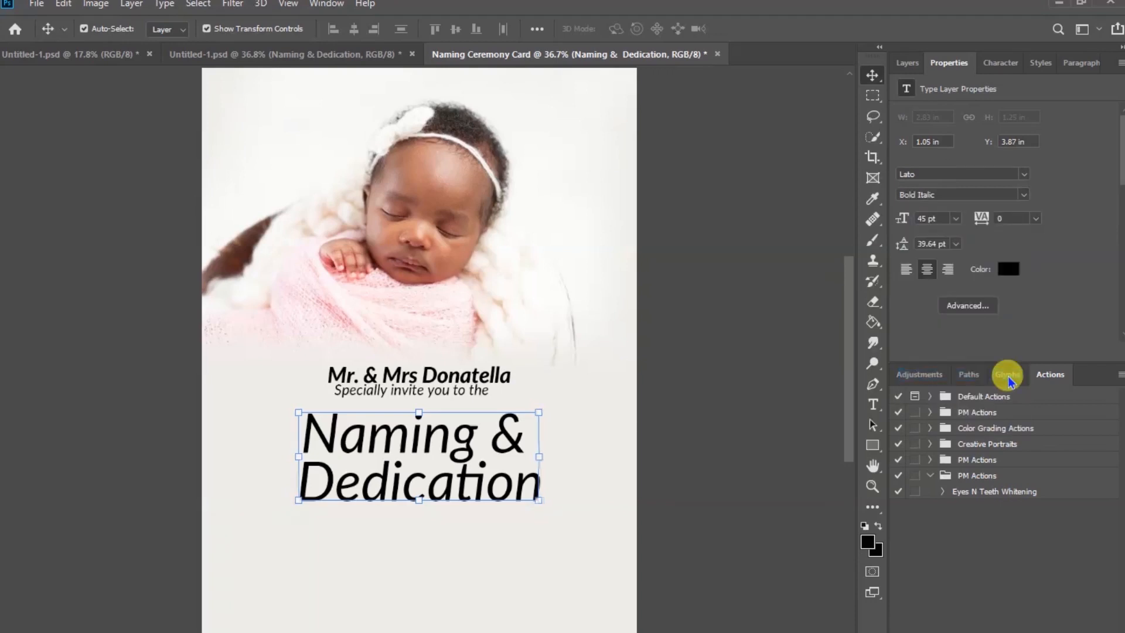
click(467, 451)
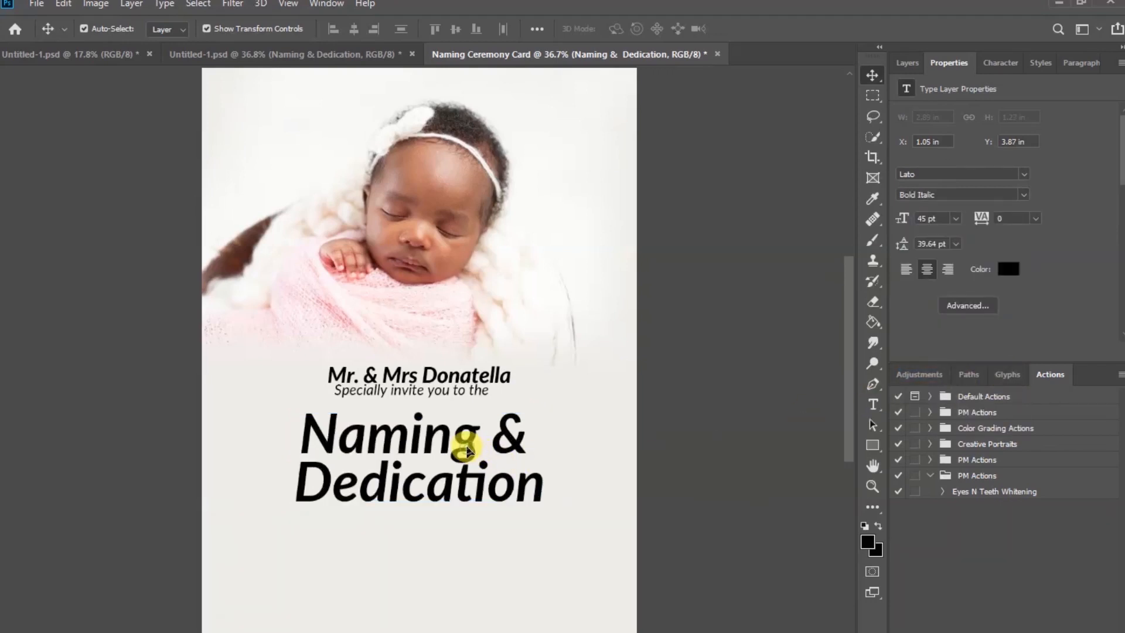
click(1007, 274)
click(999, 337)
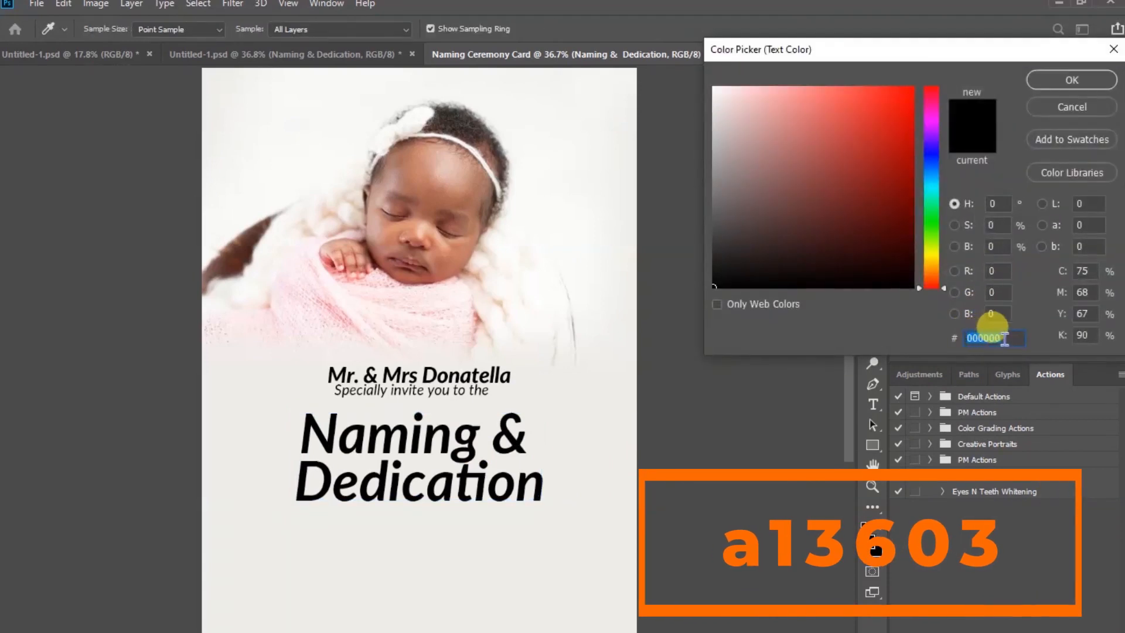
text(a13)
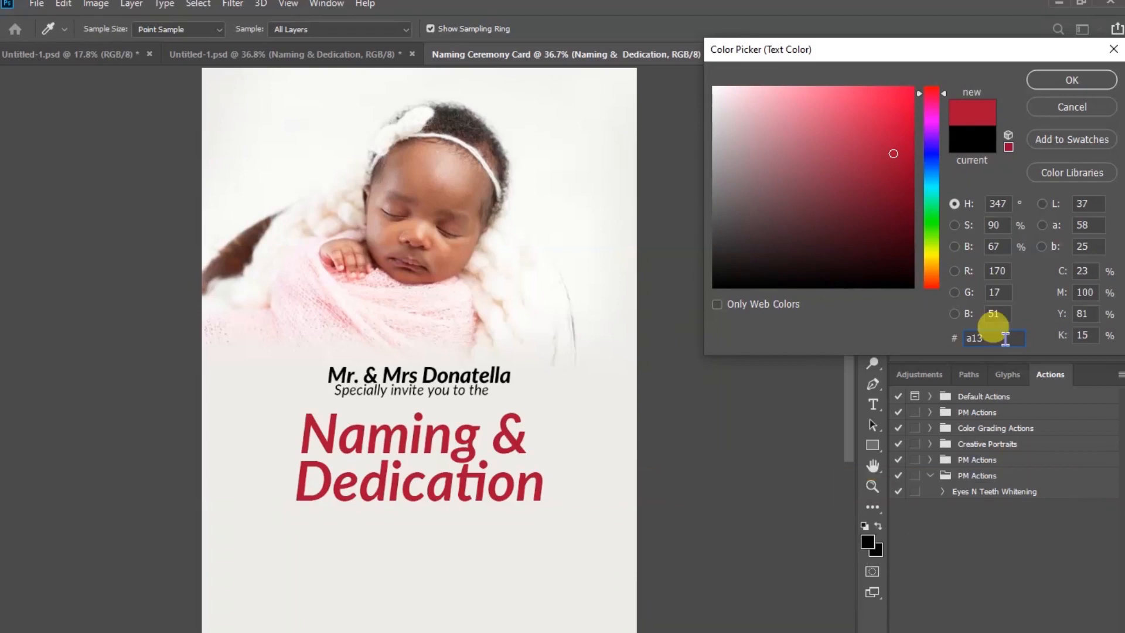
text(60)
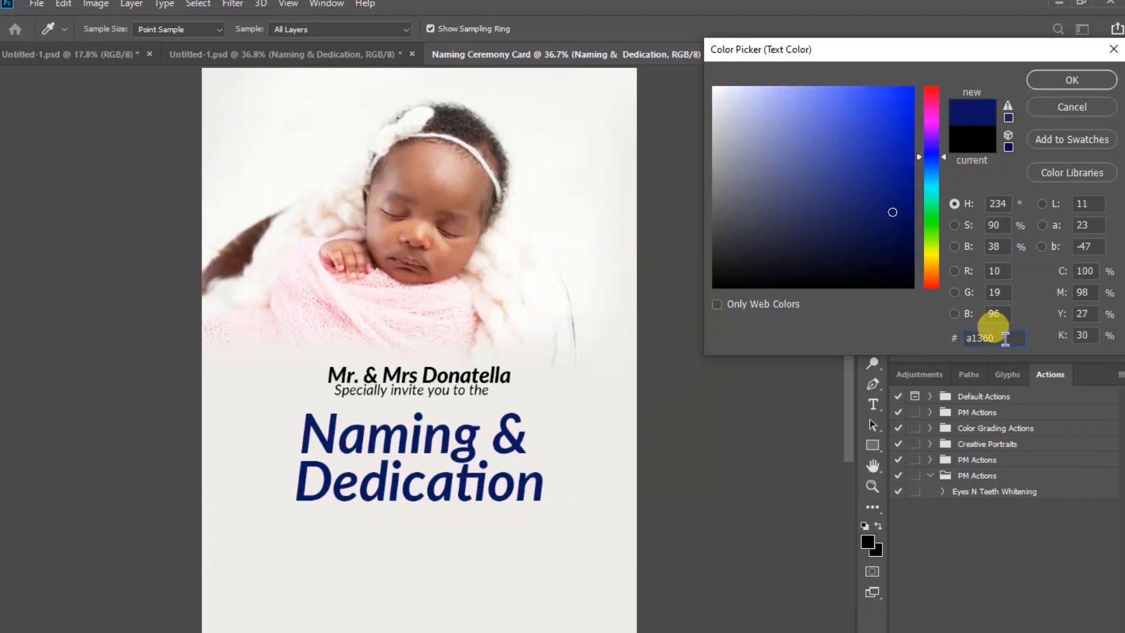
text(3)
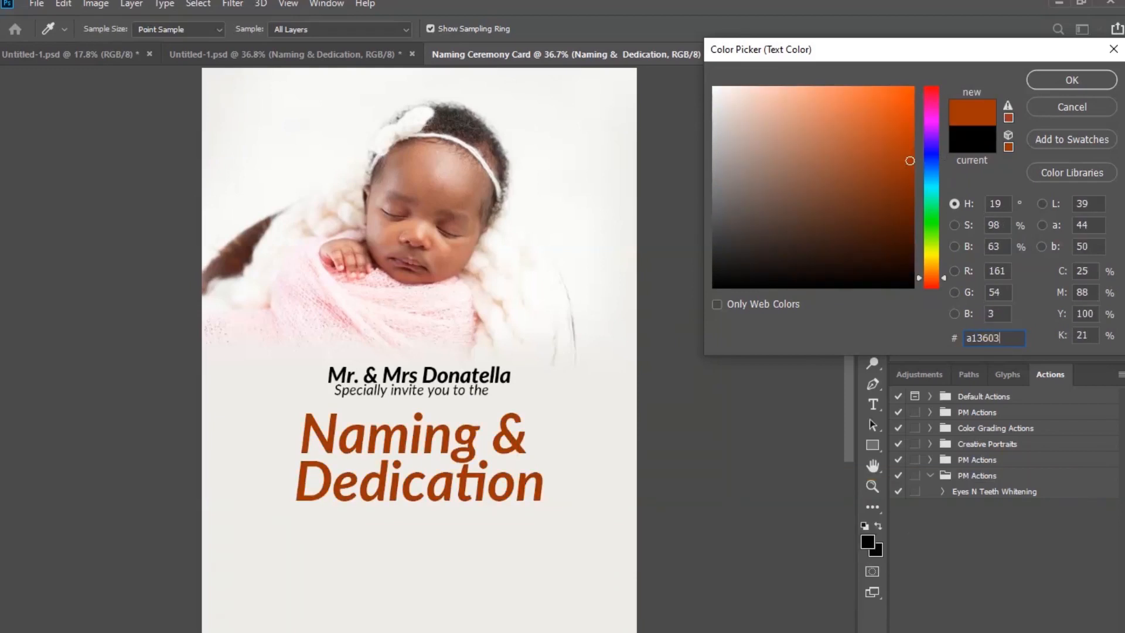
click(1078, 82)
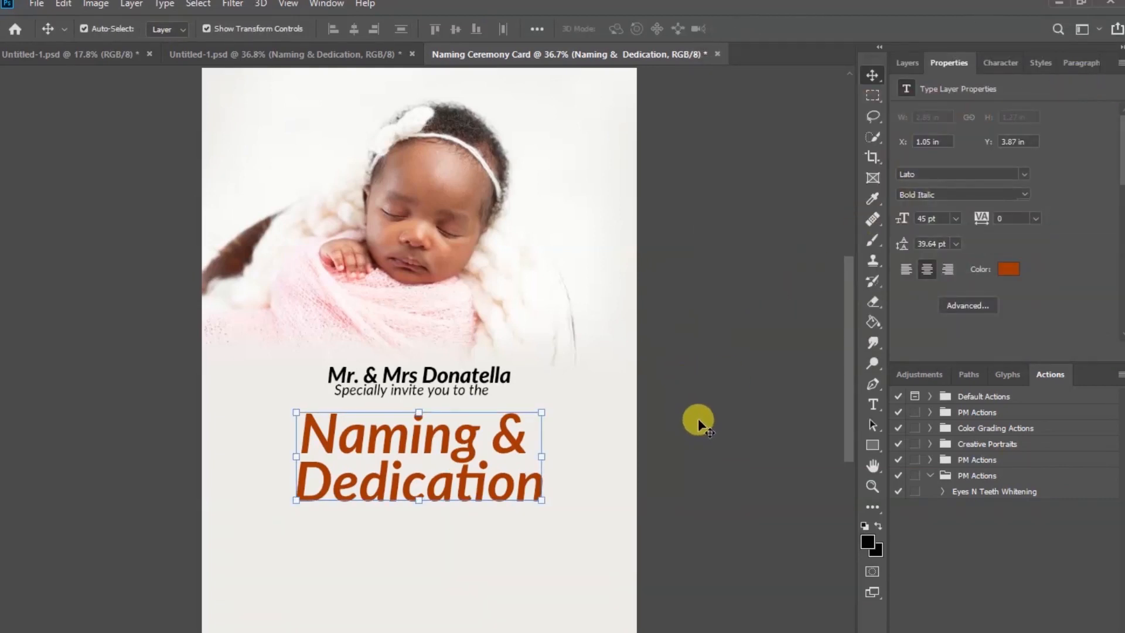
Duplicate the "Naming & Dedication" heading directly below itself and replace the copy's text with "Ceremony".
drag(452, 432, 442, 525)
double_click(443, 526)
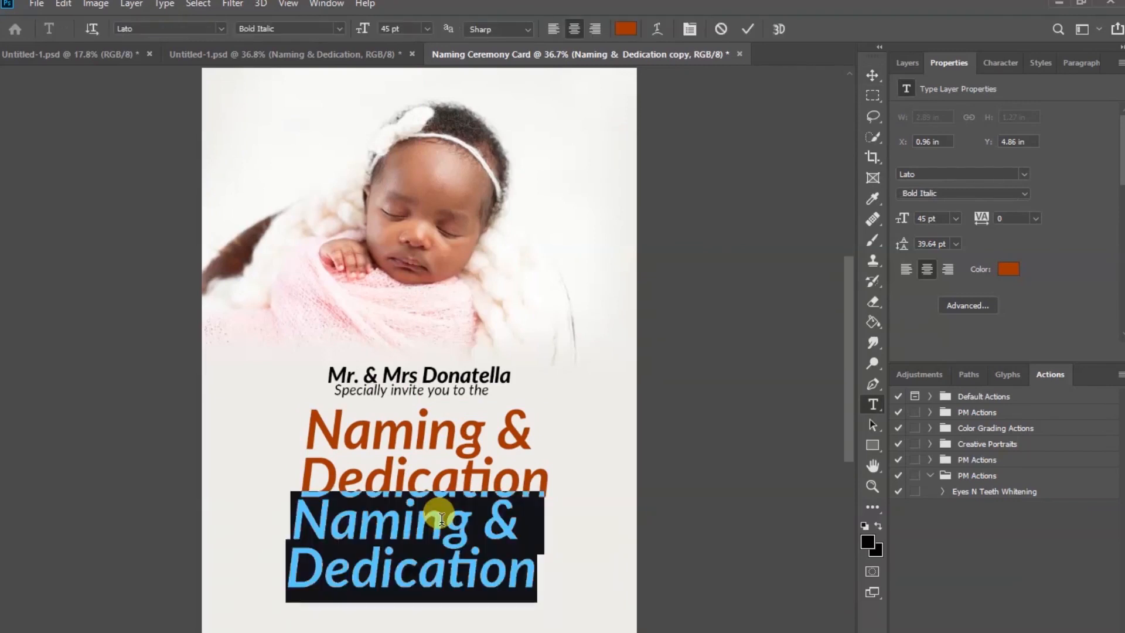
text(C)
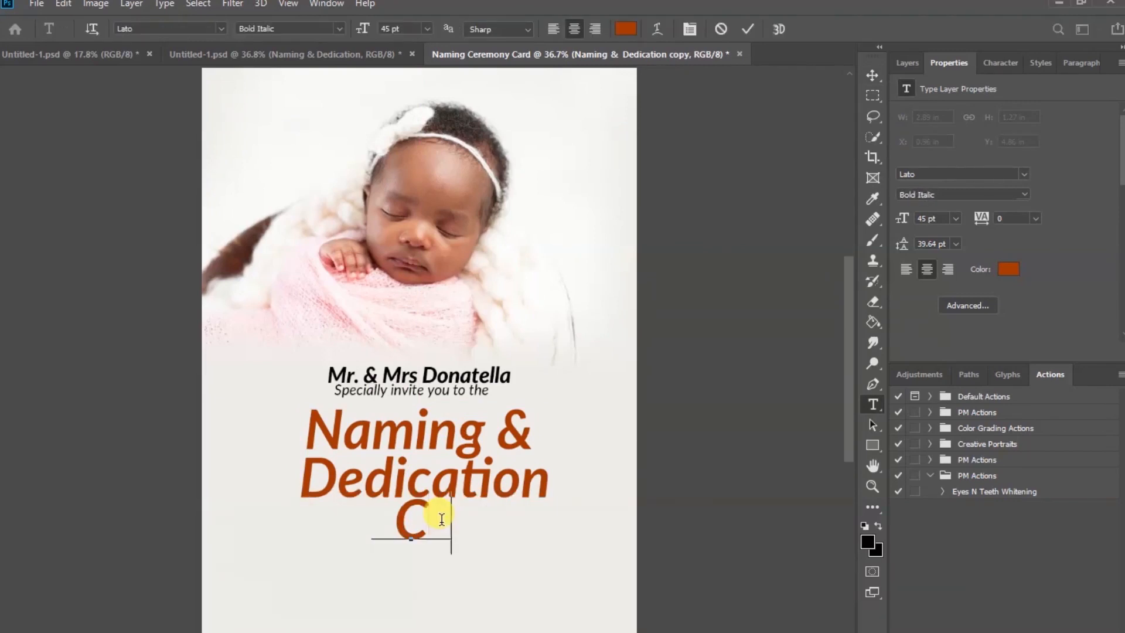
text(eremo)
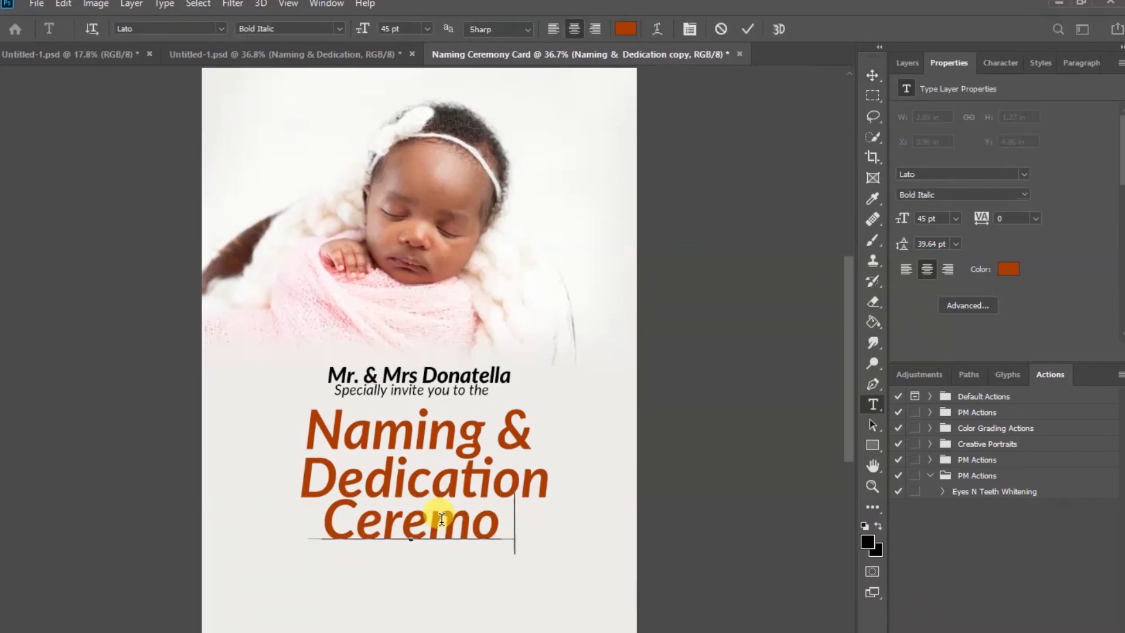
text(ny)
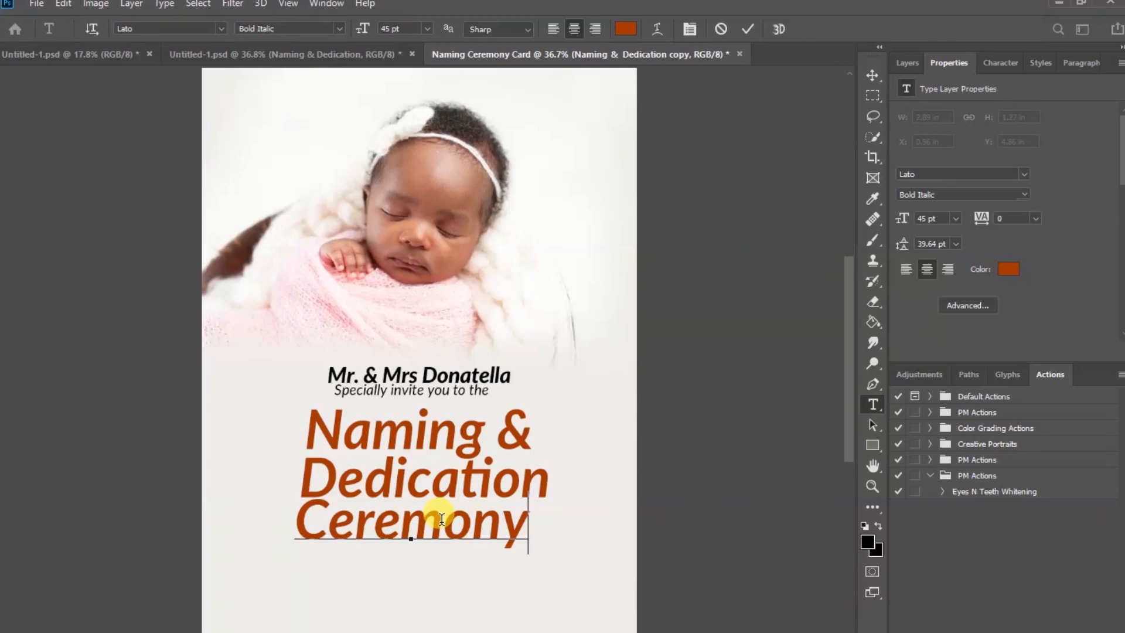
click(746, 29)
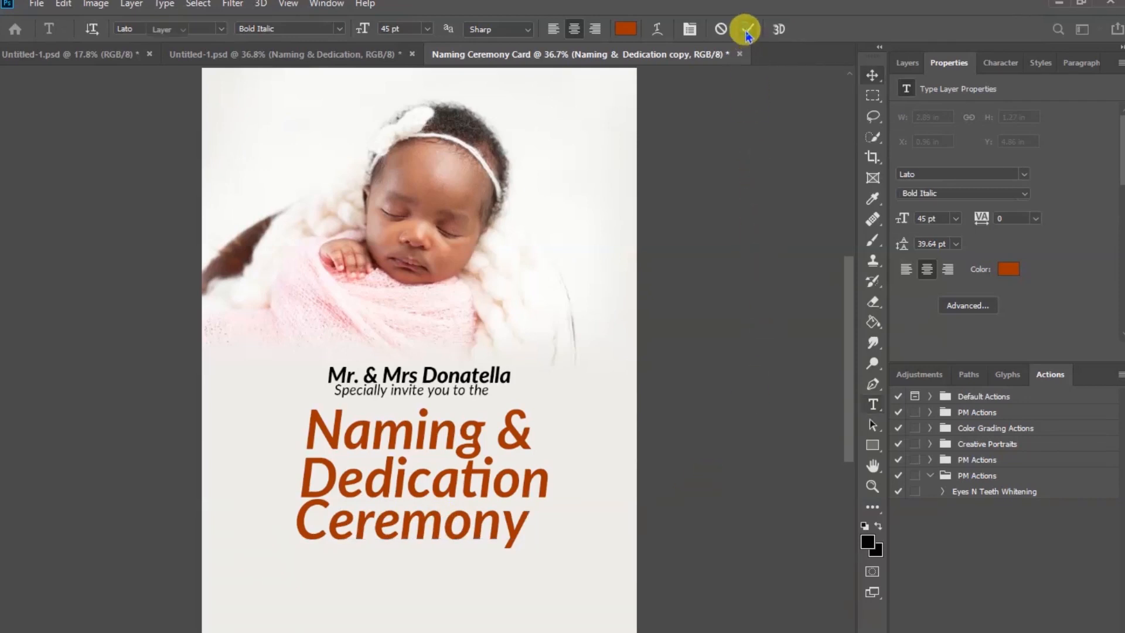
key(v)
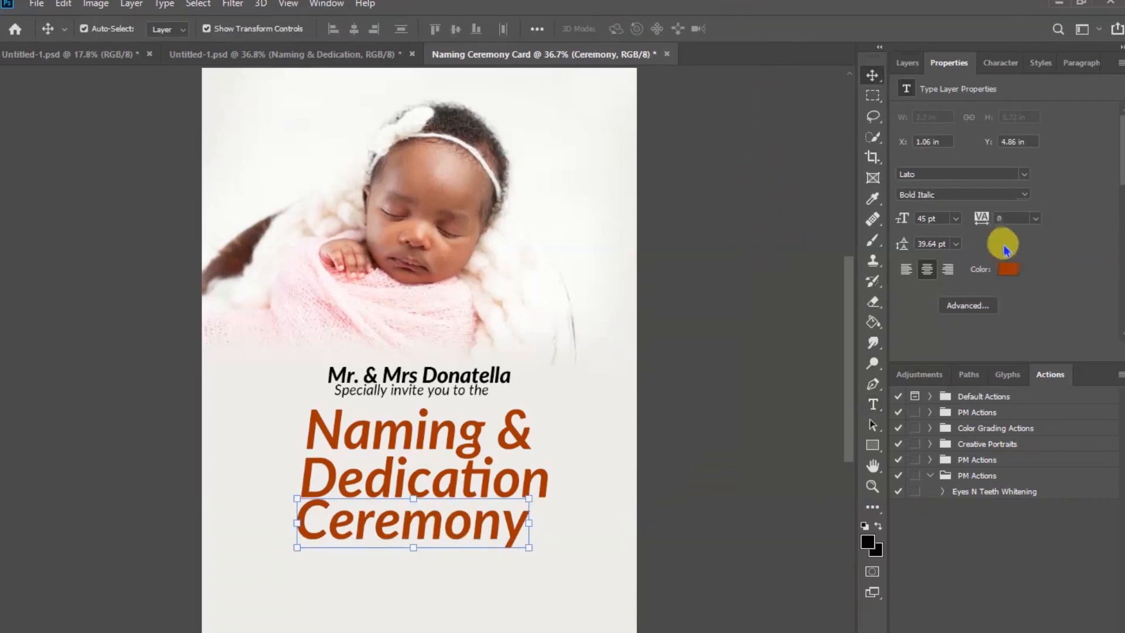
Reduce the "Ceremony" text to 22 pt and place it beneath "Dedication".
click(956, 218)
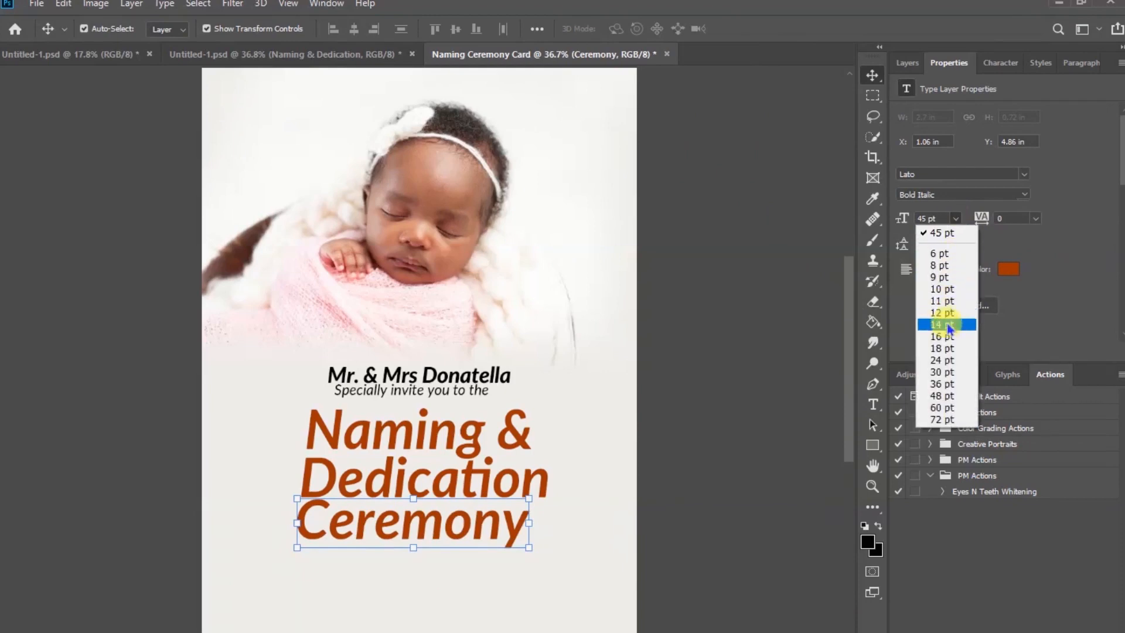
click(940, 360)
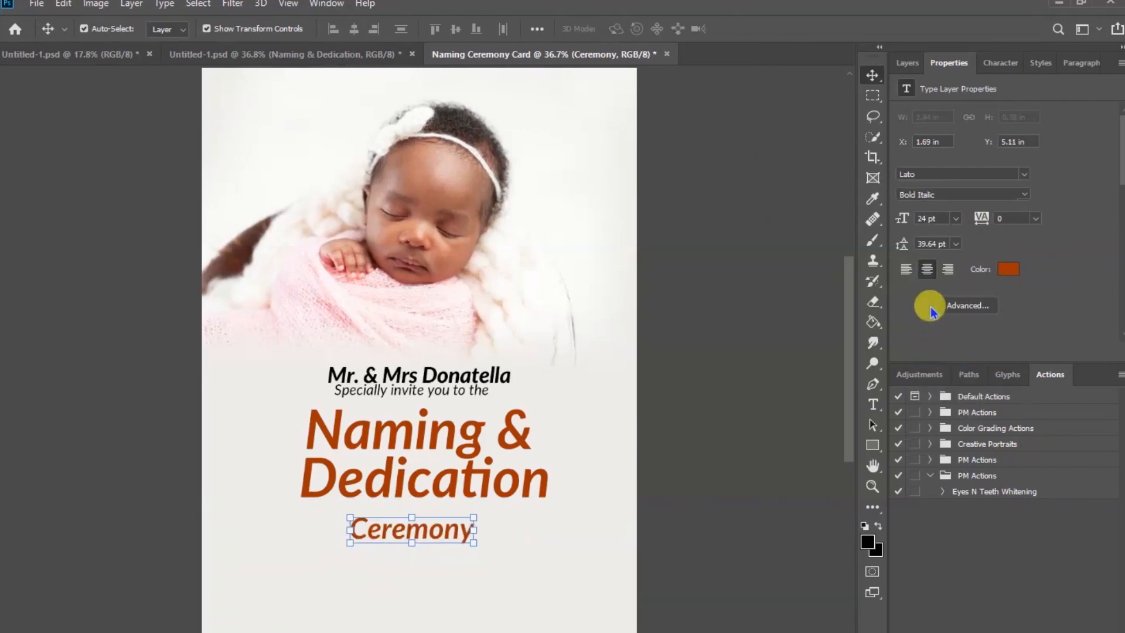
drag(901, 220, 886, 218)
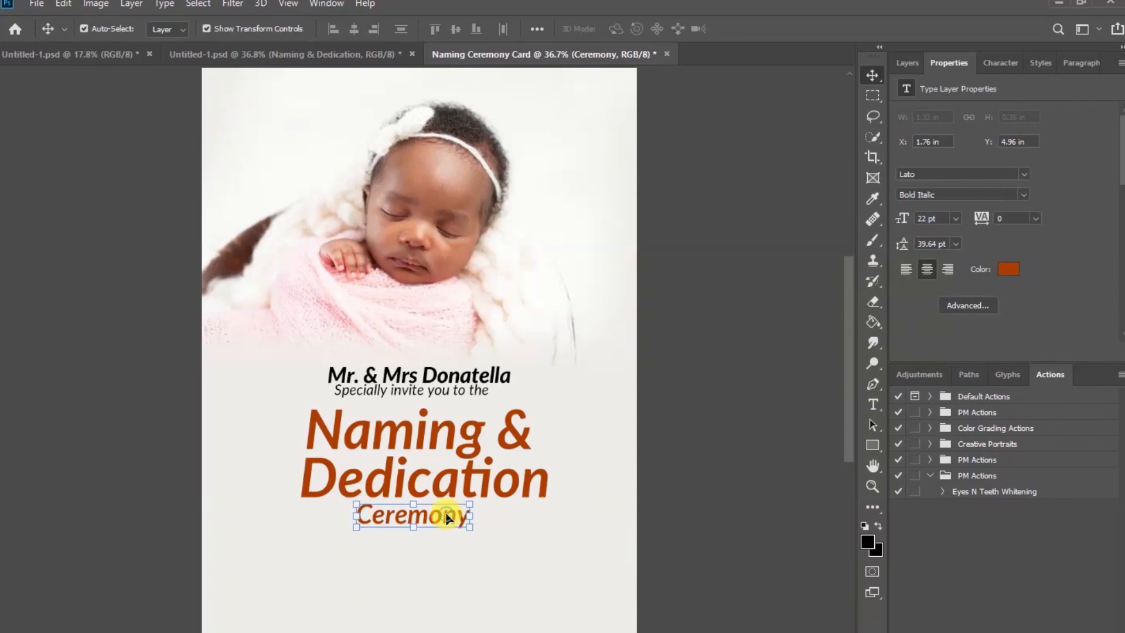
Nudge "Ceremony" to X 1.76 in, Y 4.95 in, close beneath "Dedication".
key(Up)
key(Up)
key(Up)
key(Left)
key(Left)
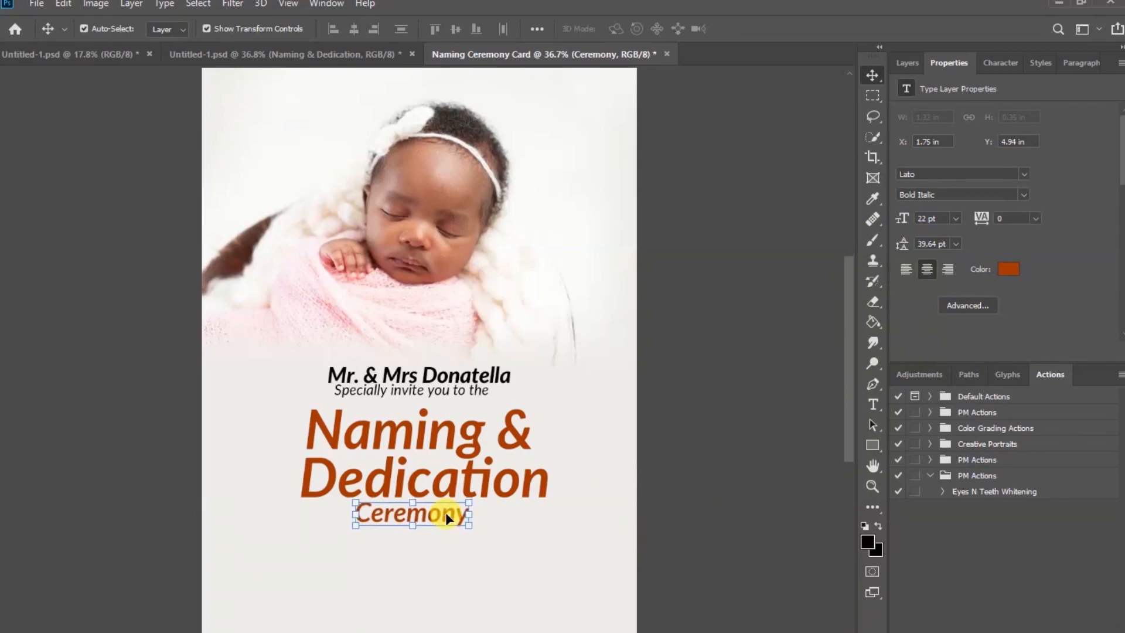
key(Up)
key(Right)
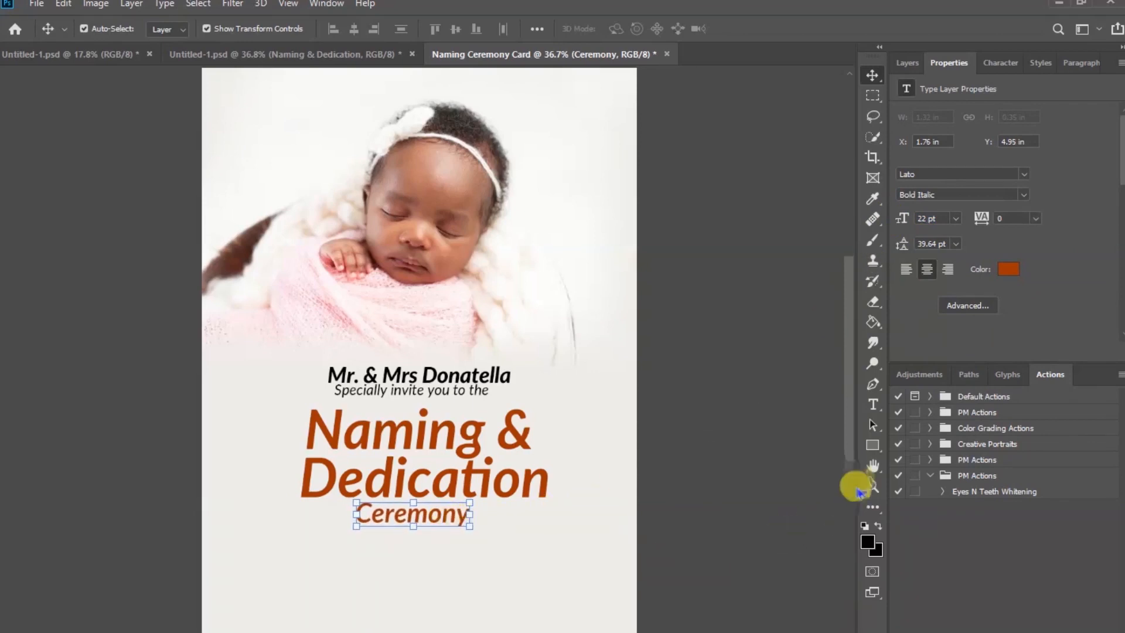
Draw a thin rectangle about 206 by 11 px just after "Ceremony" and fill it with the heading's colour, a13603.
click(873, 447)
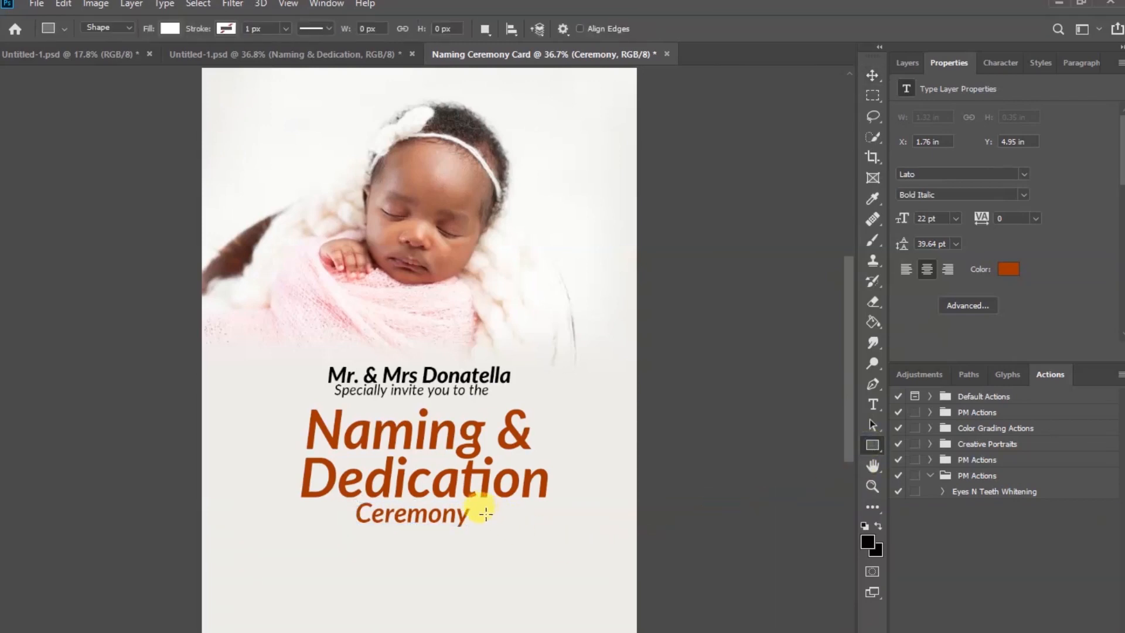
drag(483, 512, 541, 514)
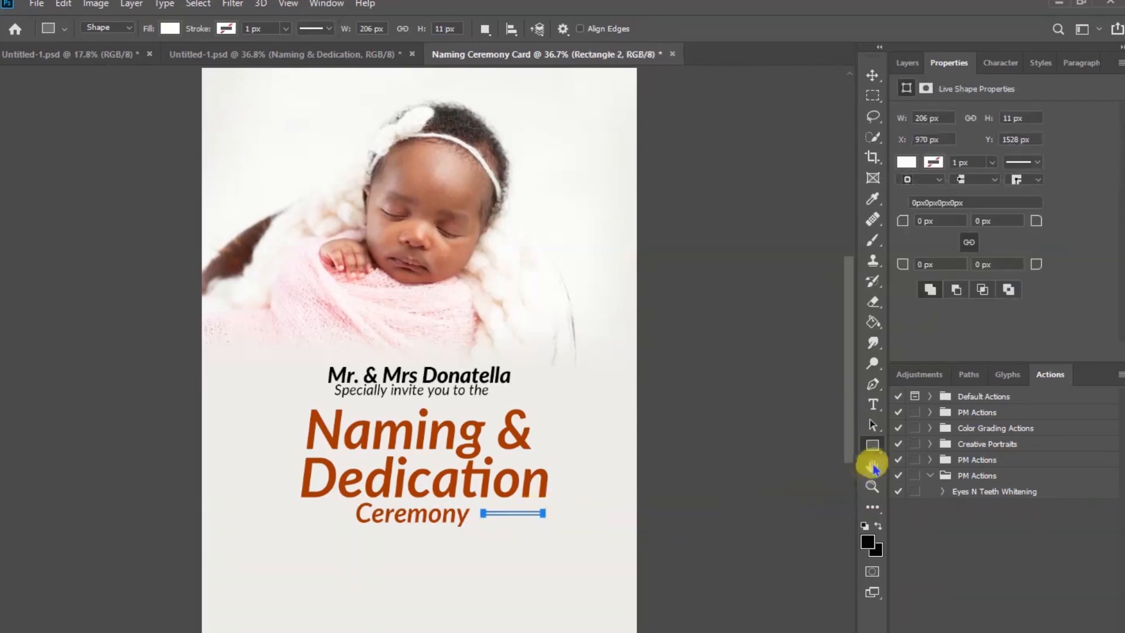
click(906, 163)
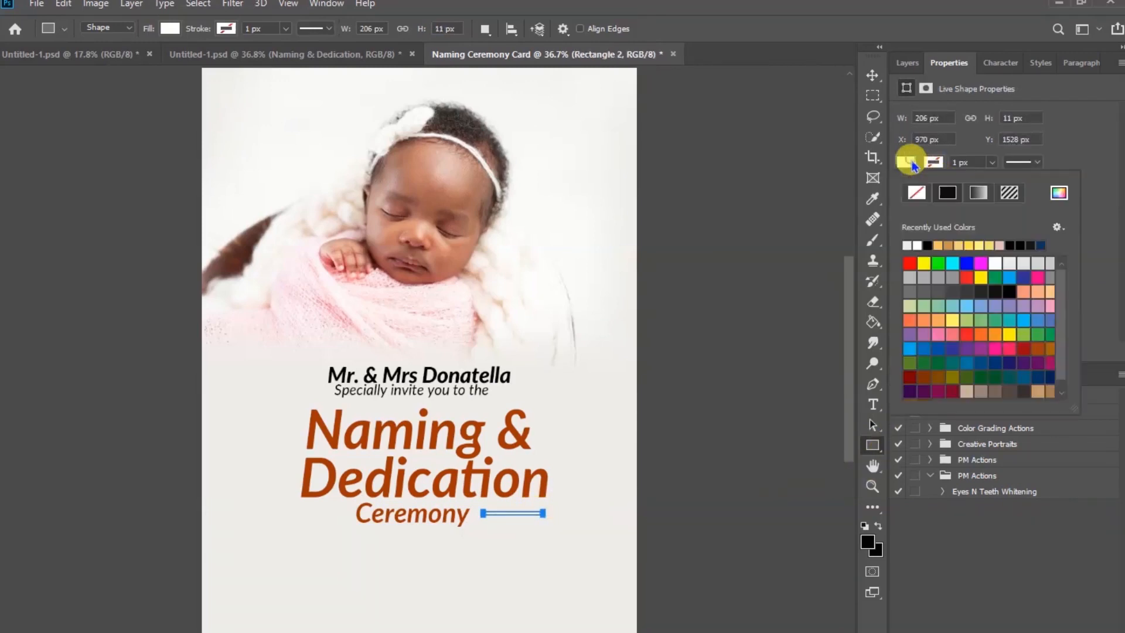
click(1058, 195)
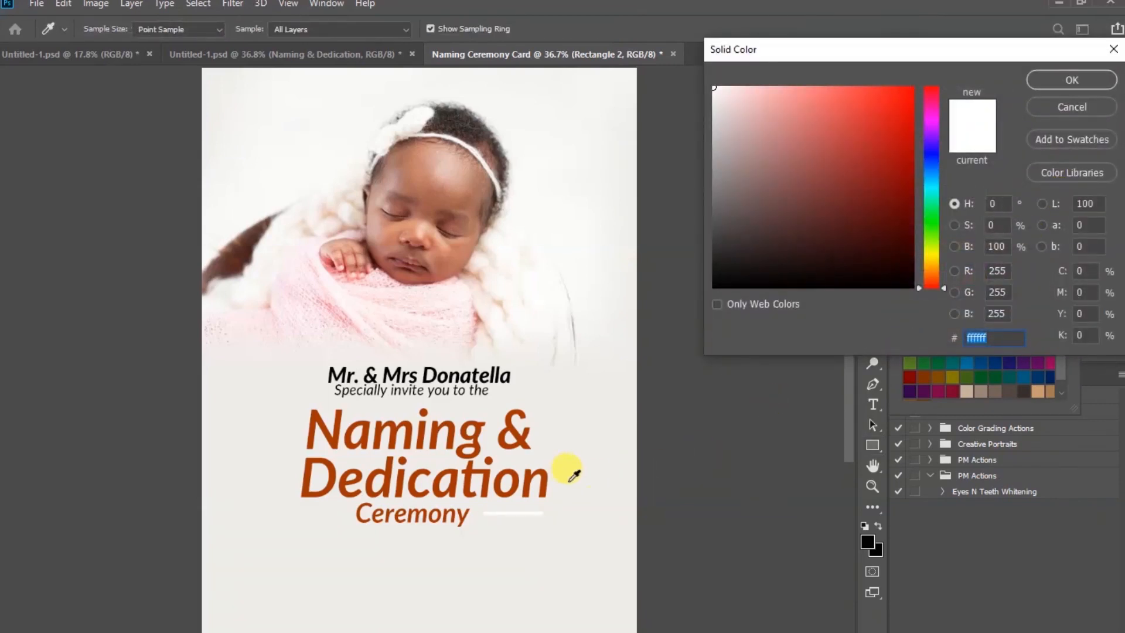
click(540, 469)
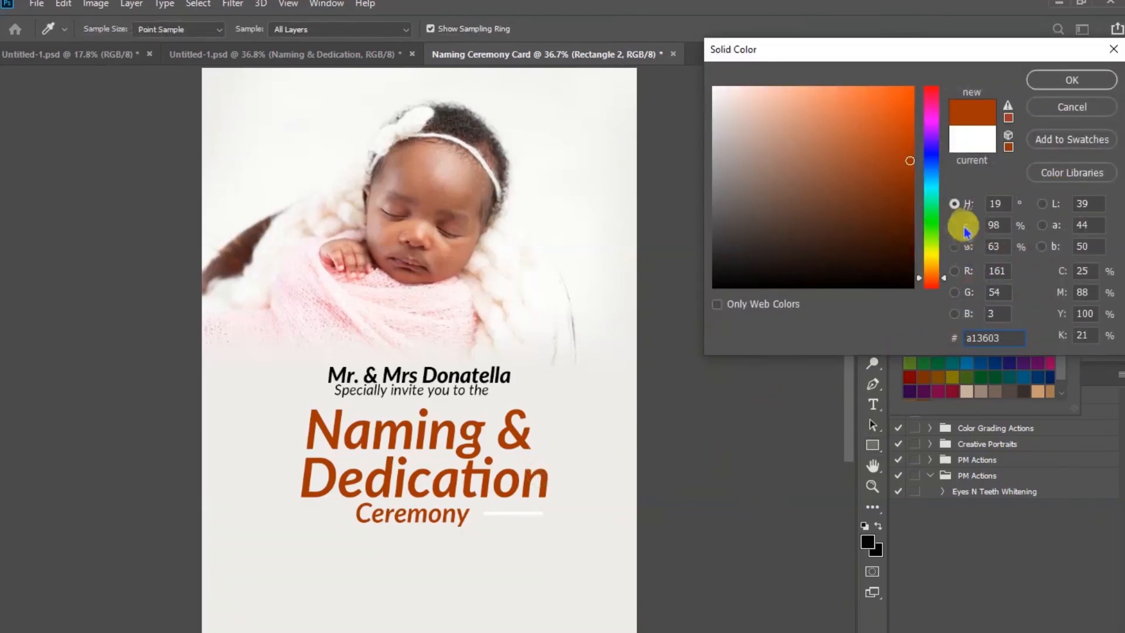
click(1053, 81)
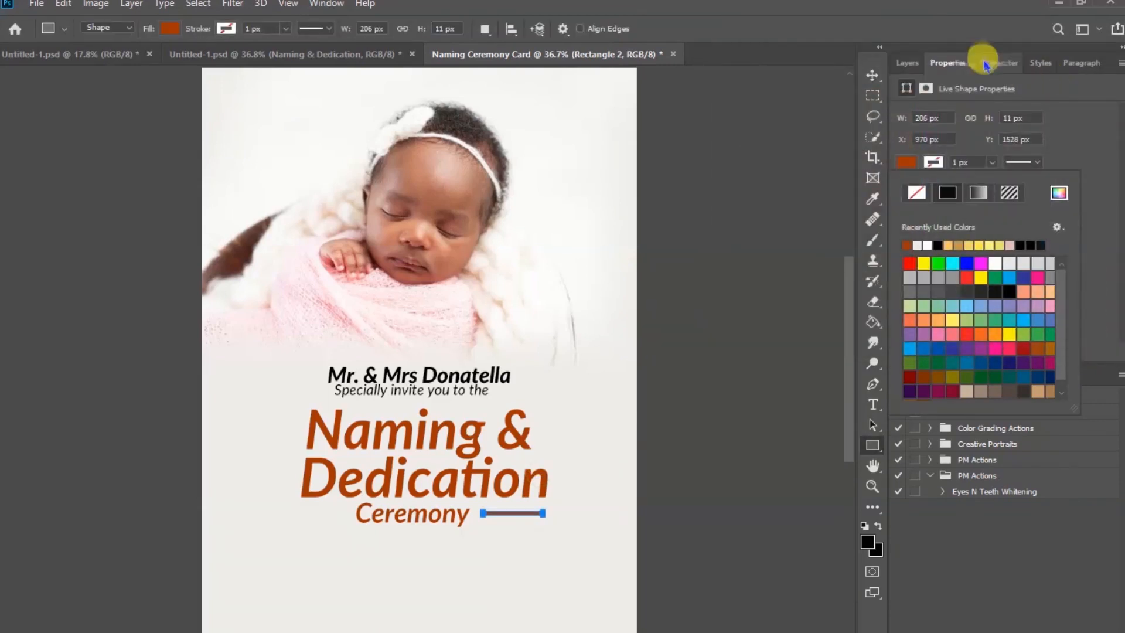
click(872, 76)
click(770, 336)
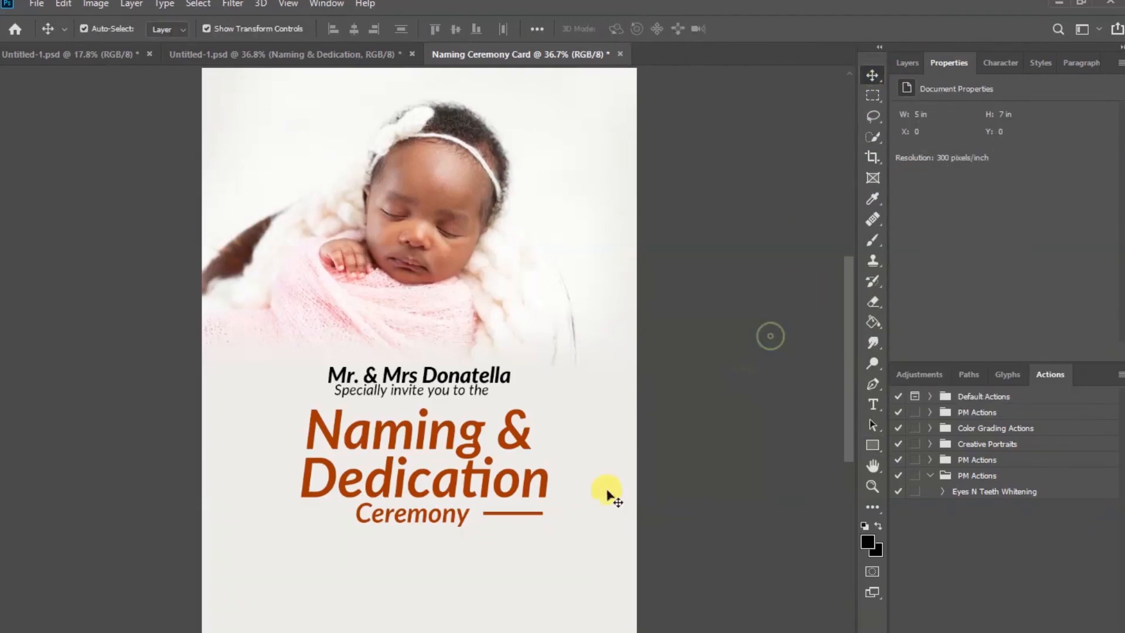
Move the thin bar slightly closer to "Ceremony" and increase its height to 14 px.
scroll(429, 553, up, 4)
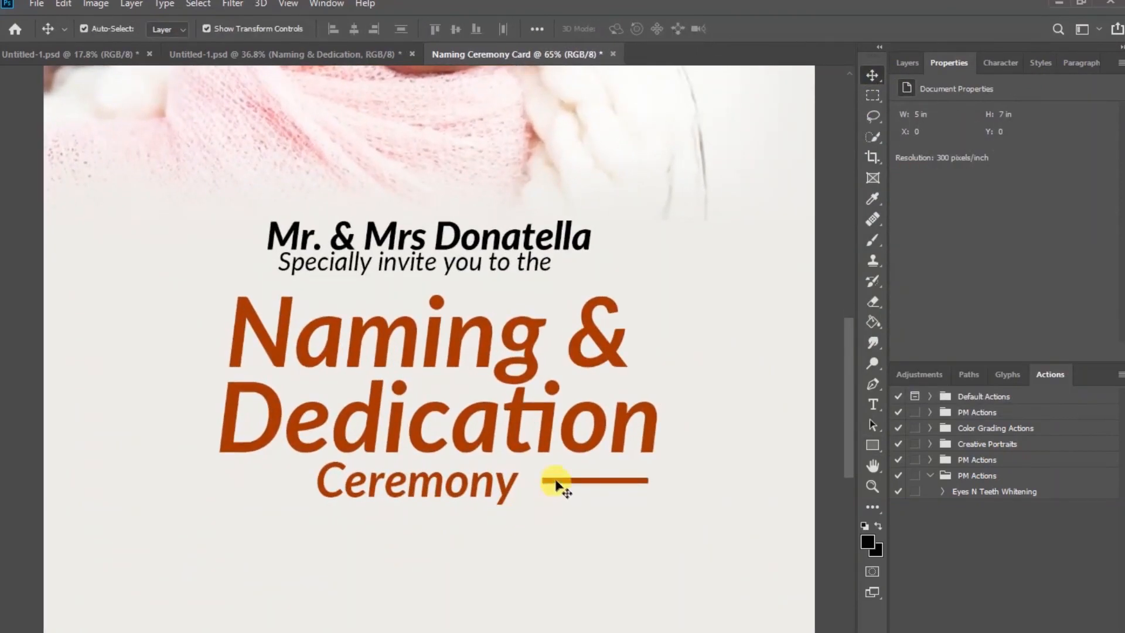
drag(556, 480, 552, 483)
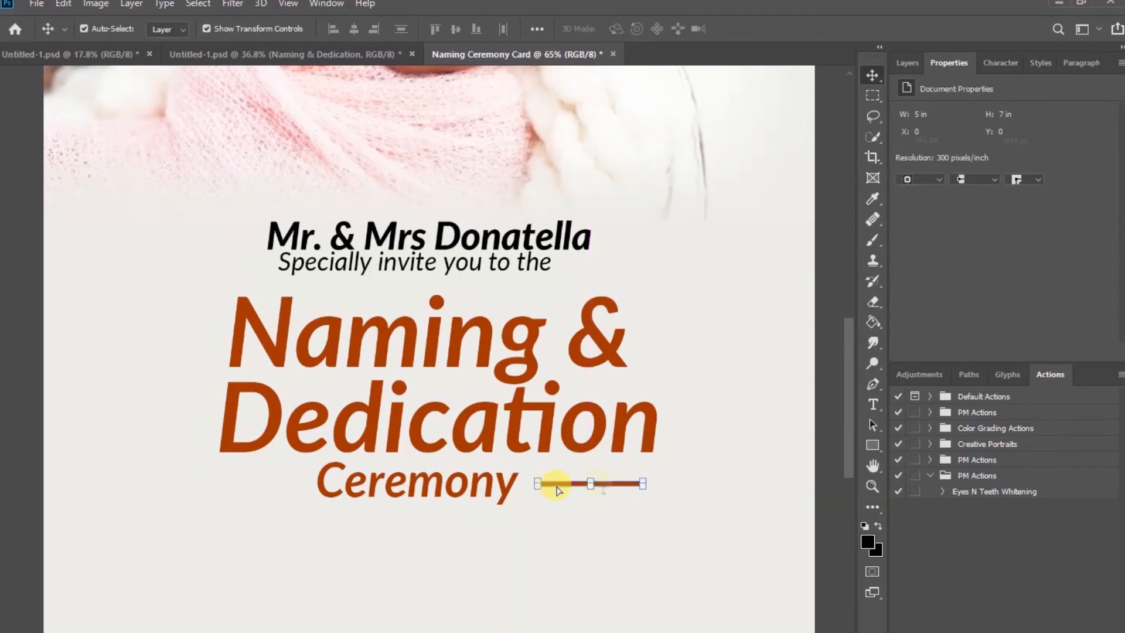
scroll(585, 483, up, 5)
key(ctrl+t)
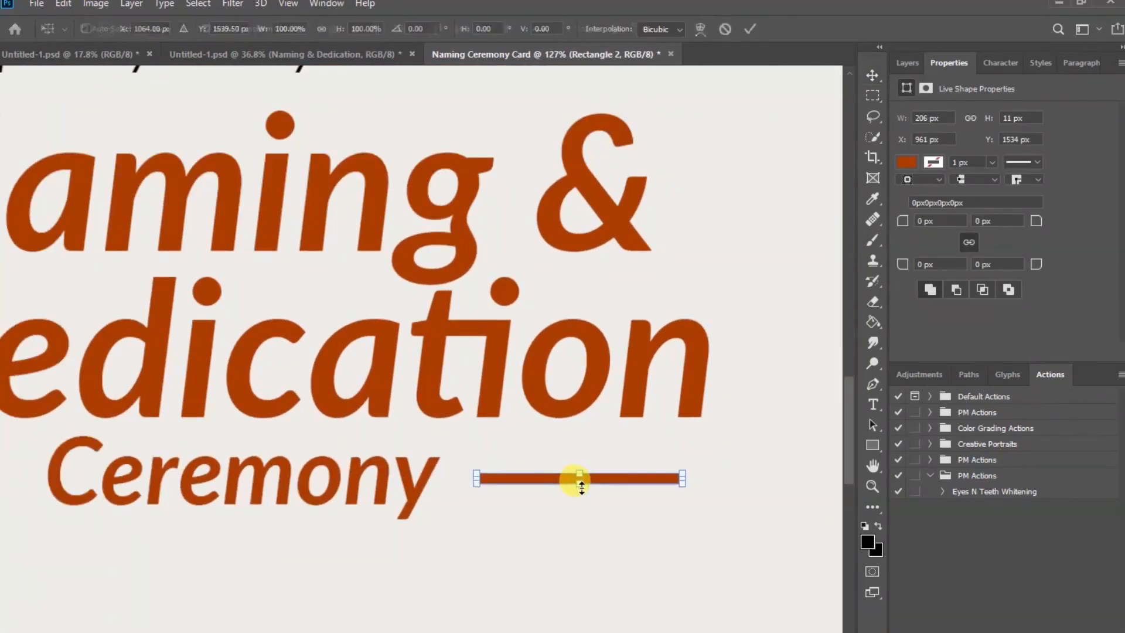
mouse_move(582, 486)
mouse_down()
mouse_move(573, 477)
mouse_move(580, 489)
mouse_up()
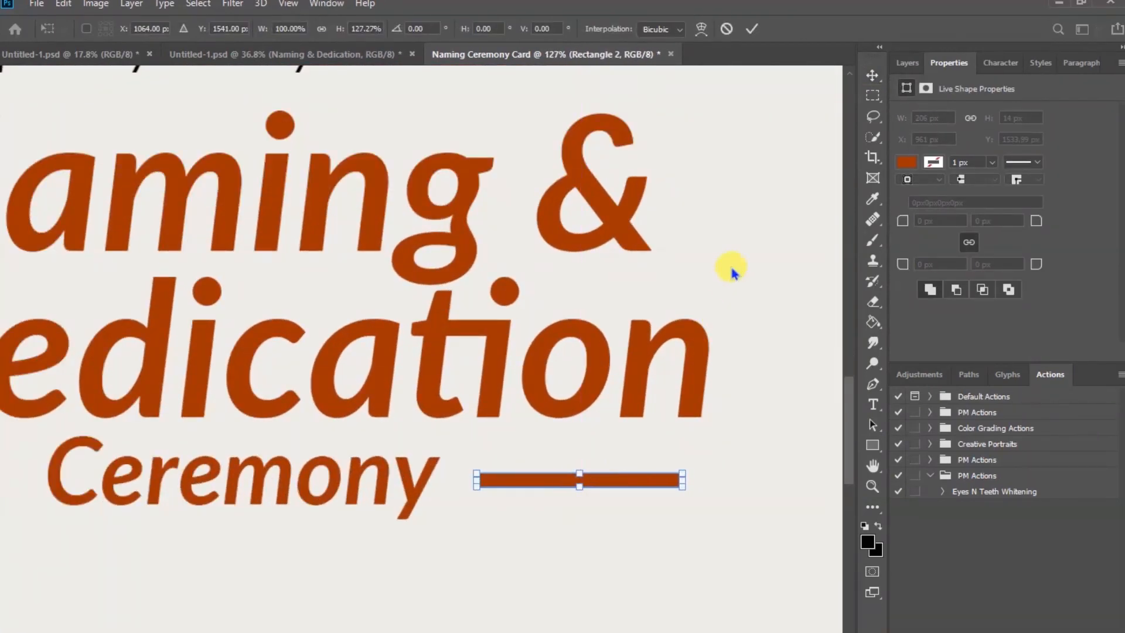
key(Return)
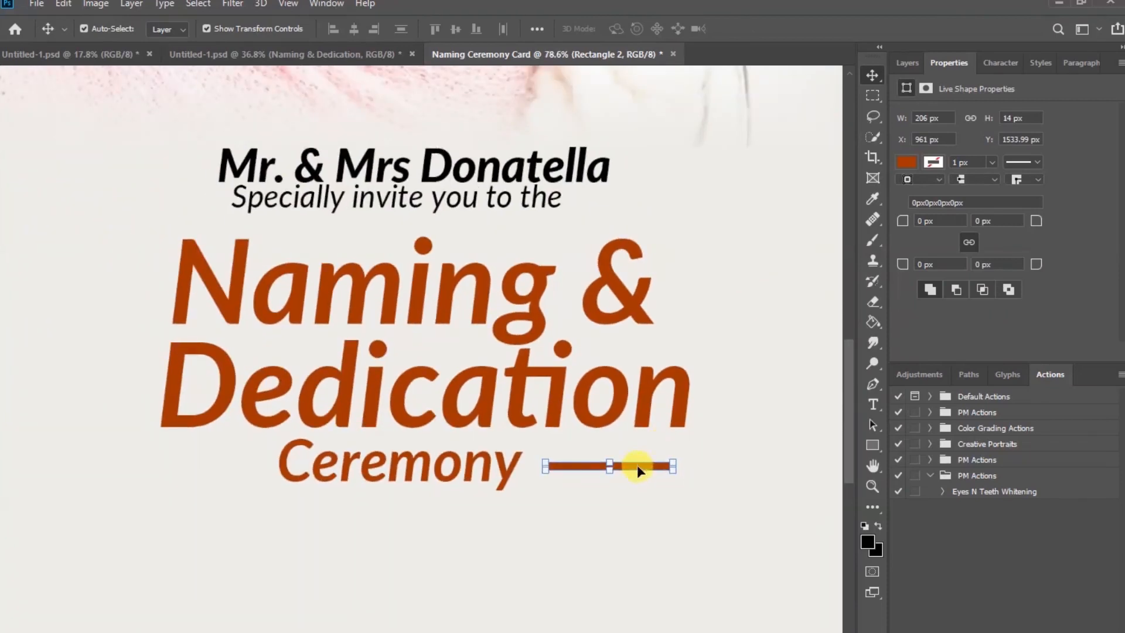
Duplicate the thin bar to the front of "Ceremony" and nudge the word to X 1.82 in so it sits between both bars.
drag(636, 465, 277, 469)
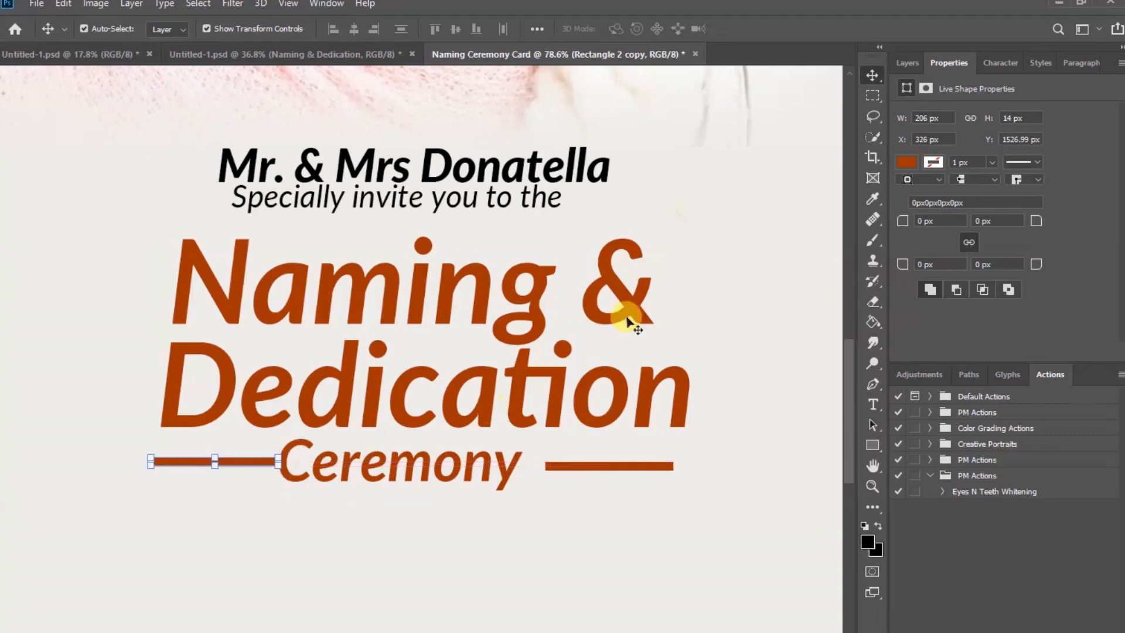
click(416, 465)
key(Right)
key(Right)
key(Right)
key(Right)
key(Right)
key(Right)
key(Right)
key(Right)
key(Right)
key(Right)
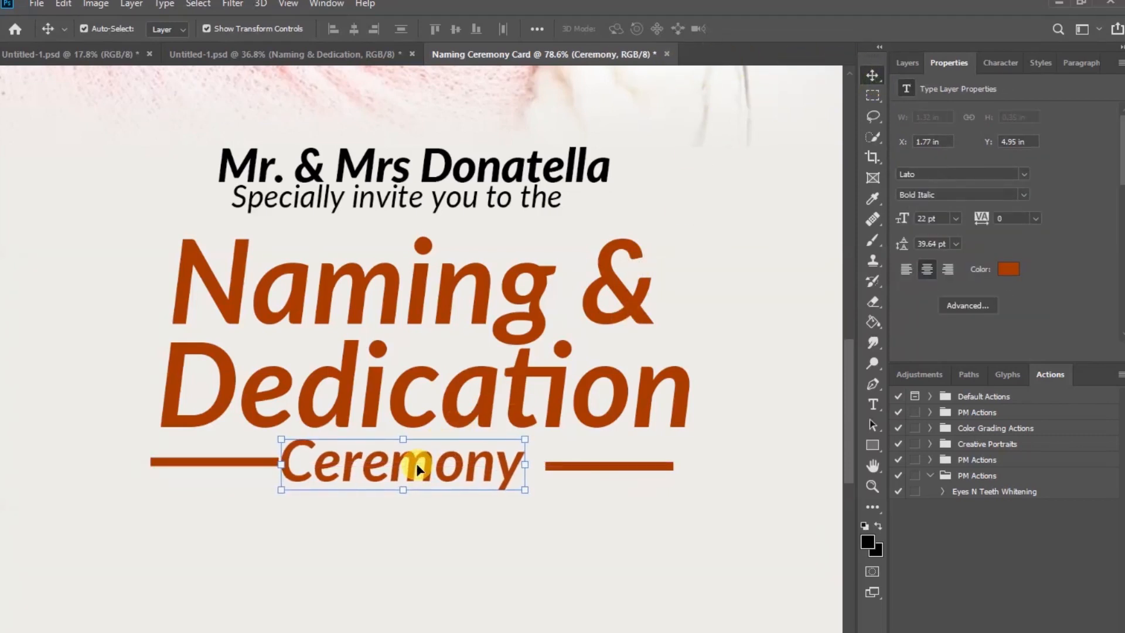
key(Right)
key(Right)
key(Right)
key(Right)
key(Right)
key(Right)
key(Right)
key(Right)
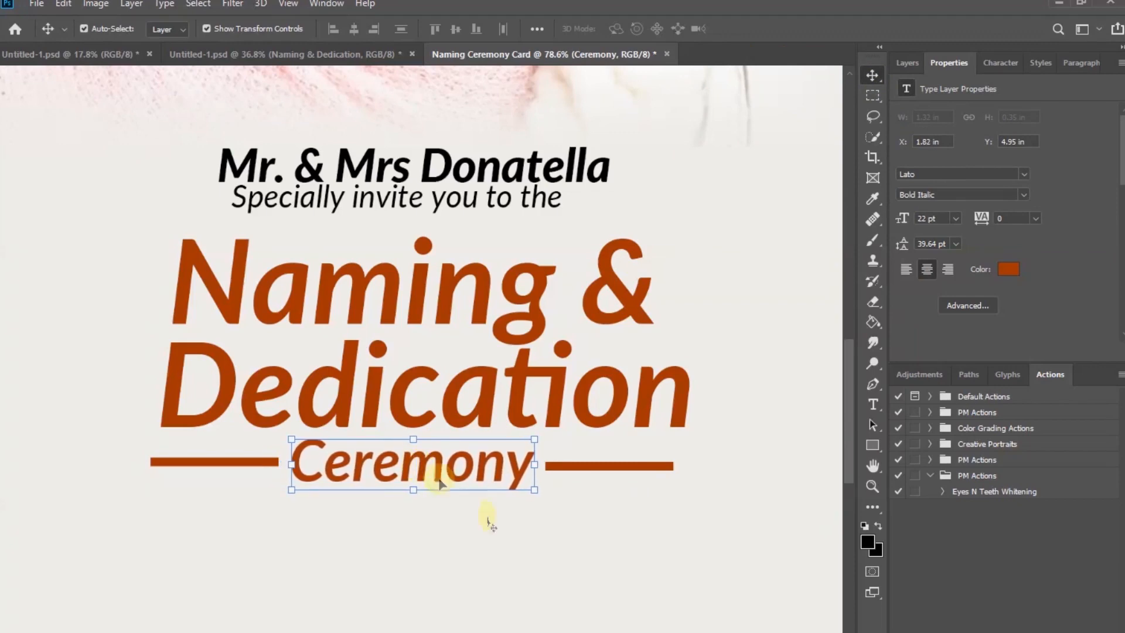
click(513, 556)
scroll(512, 556, down, 3)
scroll(512, 556, down, 2)
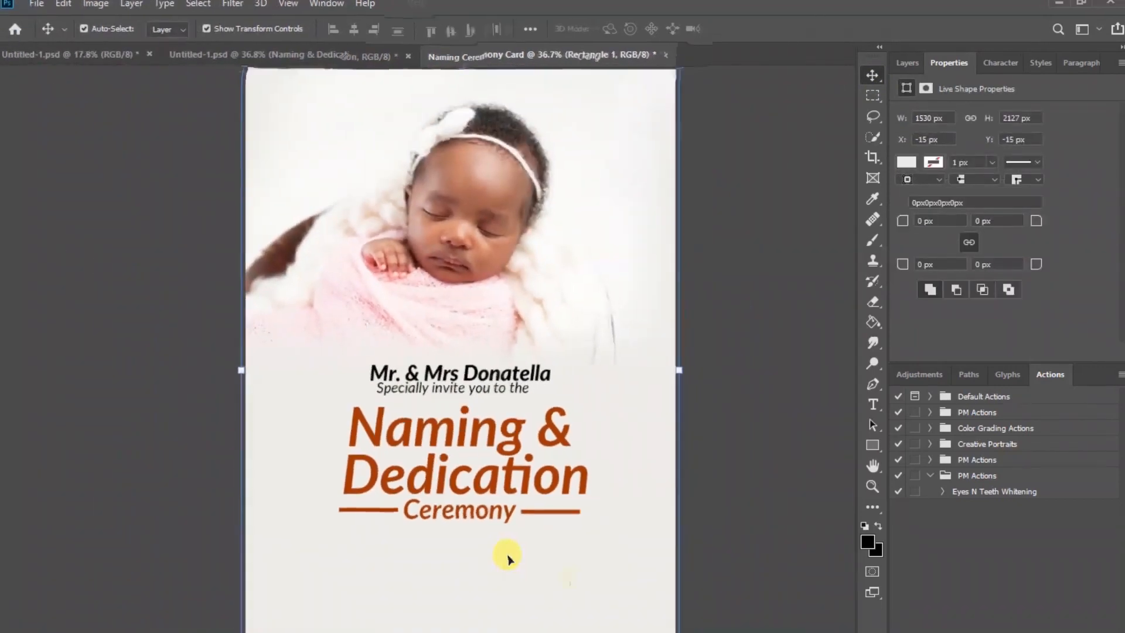
click(677, 448)
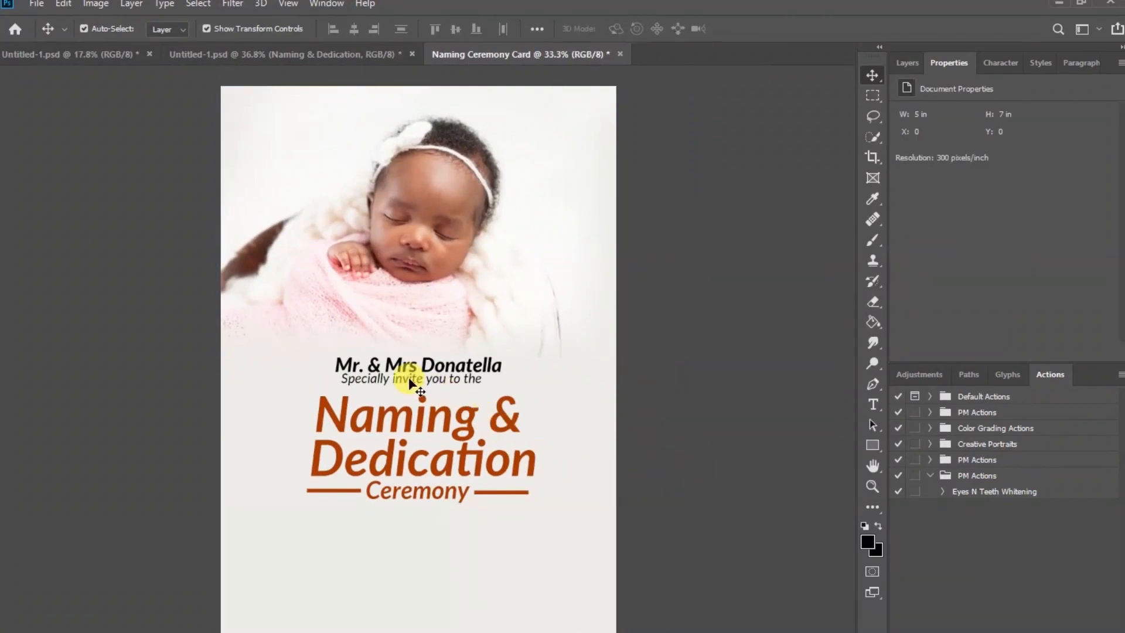
Duplicate the "Specially invite you to the" line below "Ceremony" and replace the copy's text with "Of our newly born baby".
drag(408, 375, 408, 530)
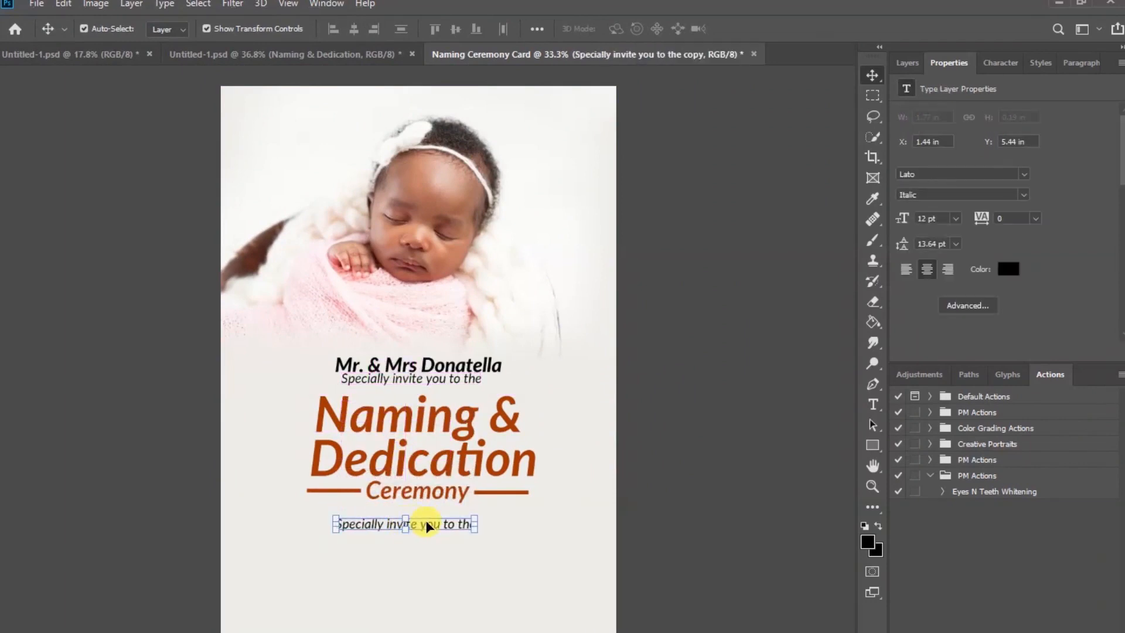
double_click(426, 521)
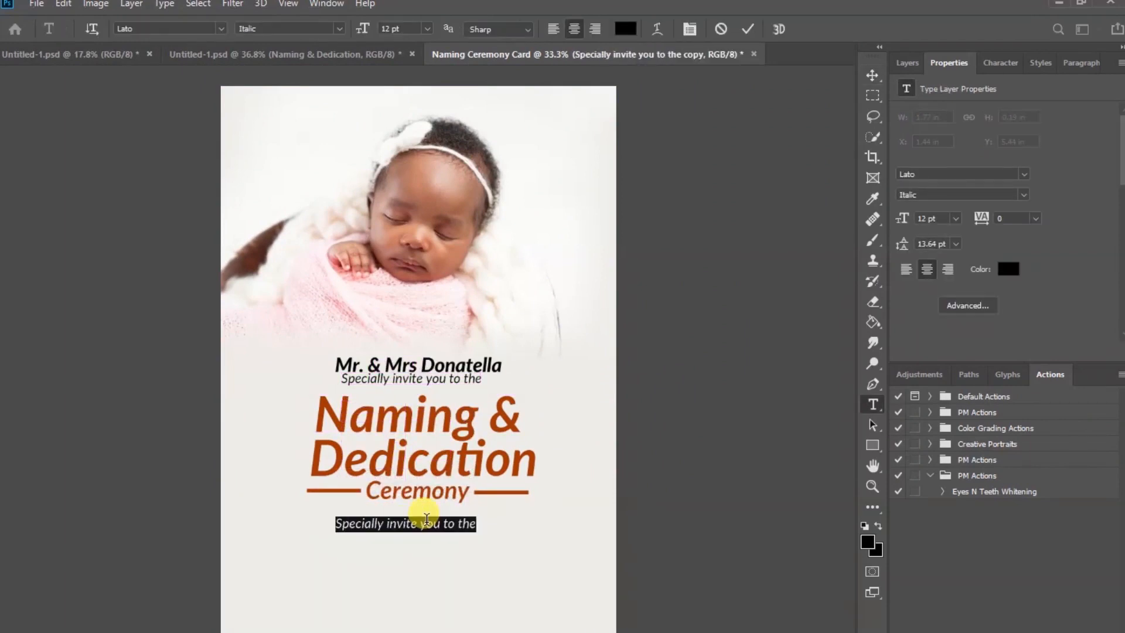
text(Of our newly born)
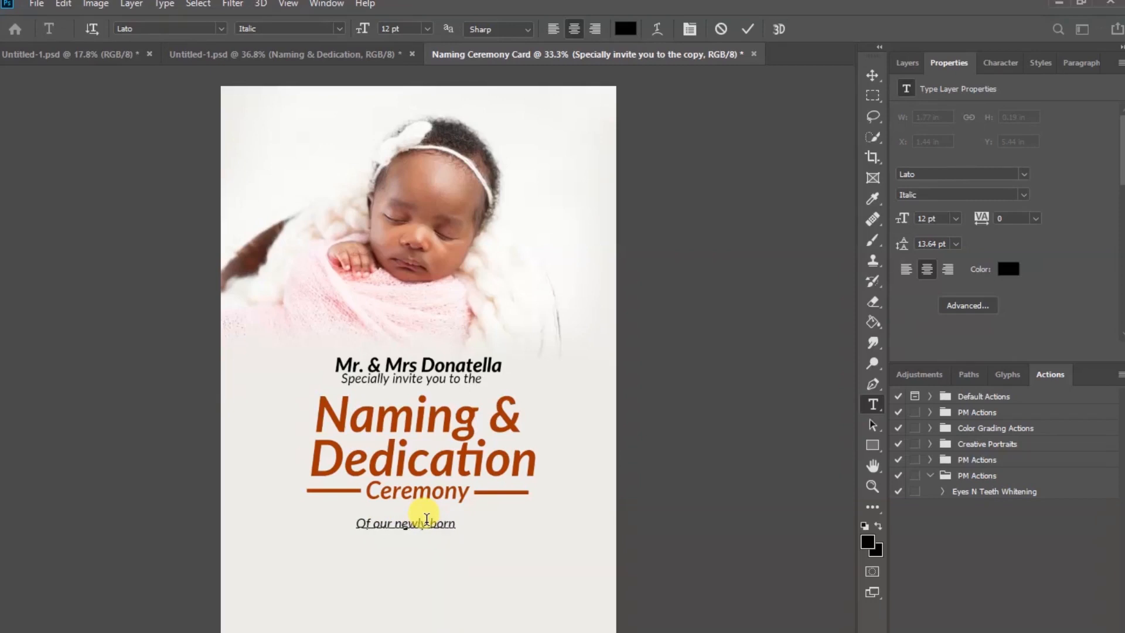
text( baby)
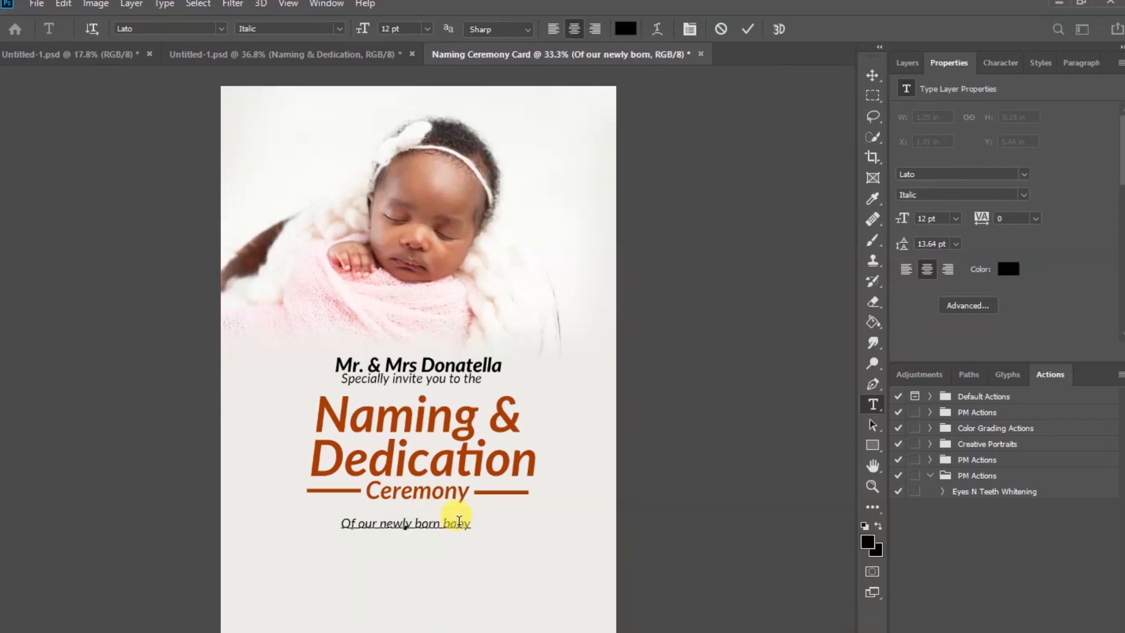
click(748, 29)
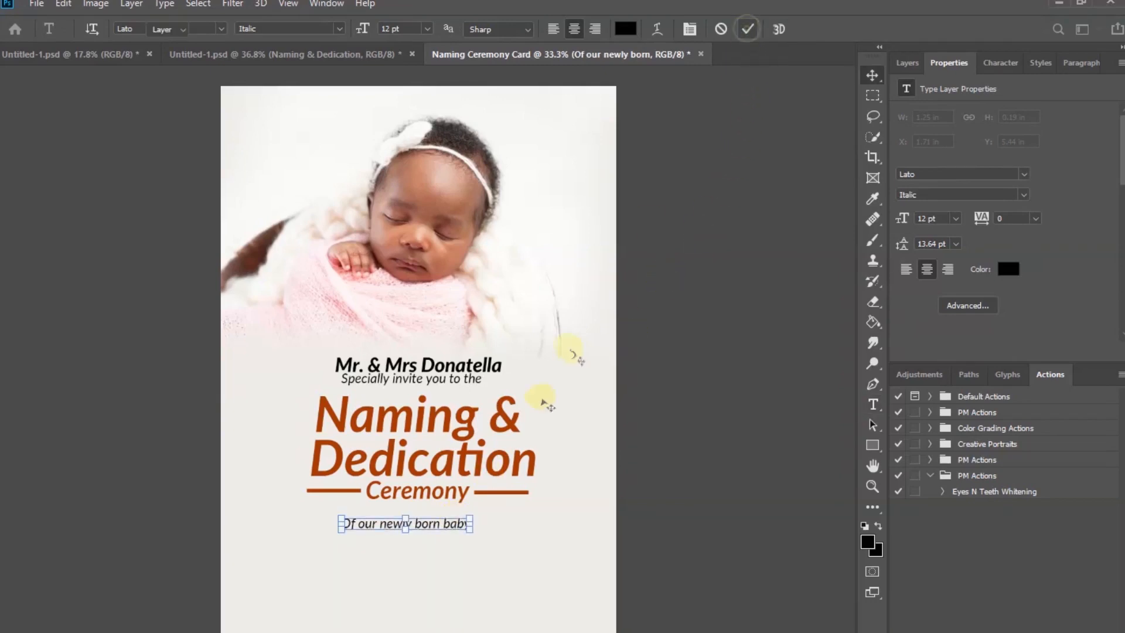
key(v)
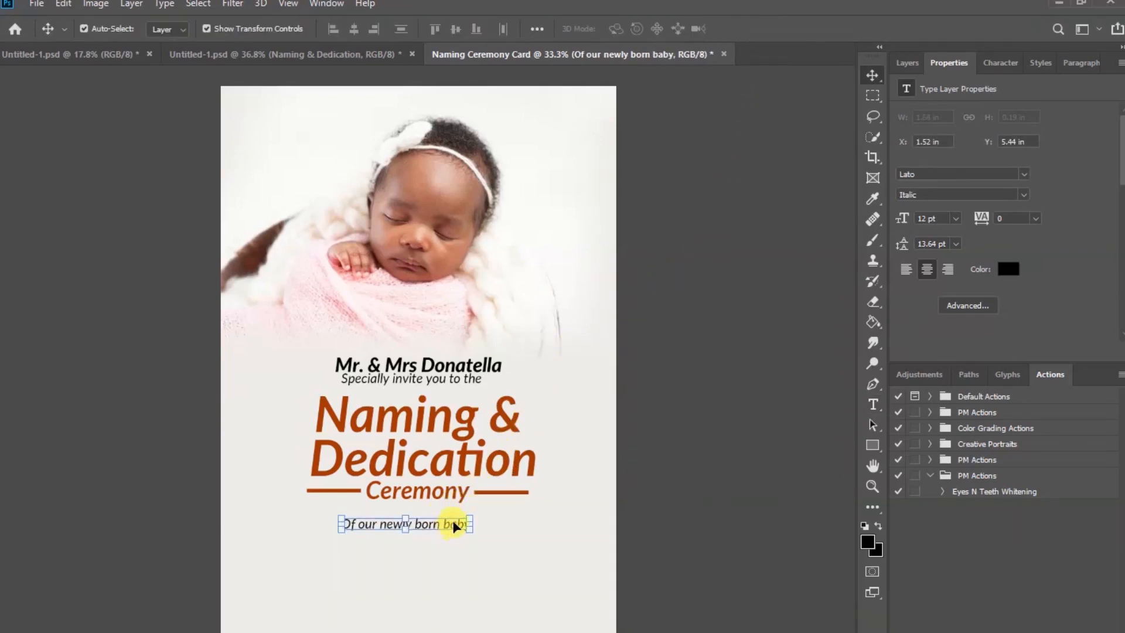
Set "Of our newly born baby" to Heavy Italic at 14 pt and place it at X 1.51 in, Y 5.36 in, under "Ceremony".
click(1026, 197)
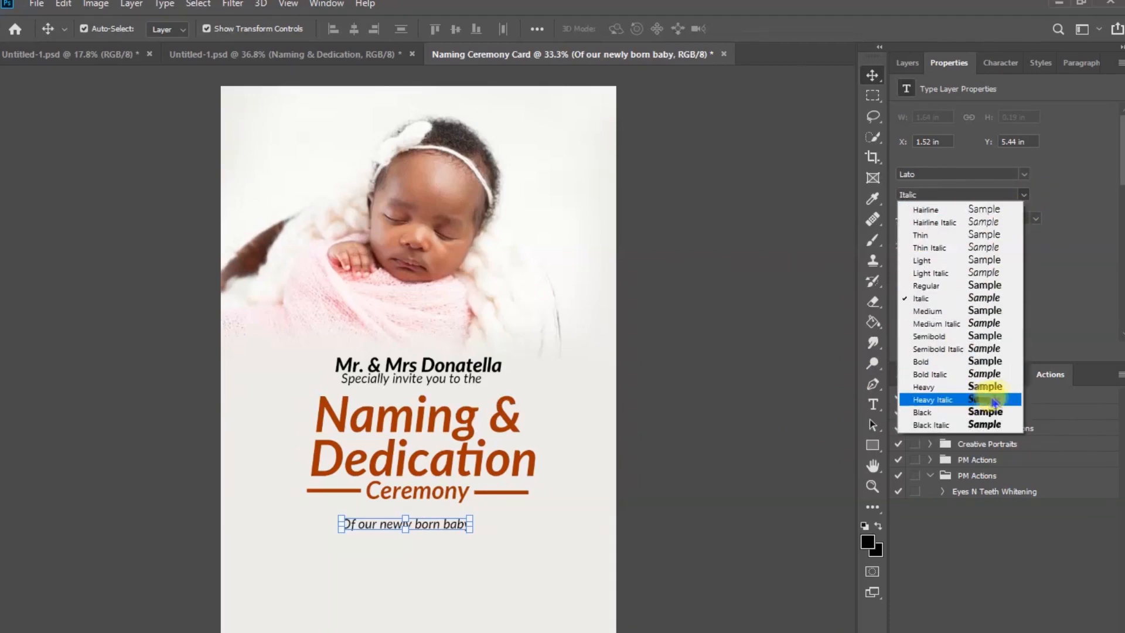
click(1010, 405)
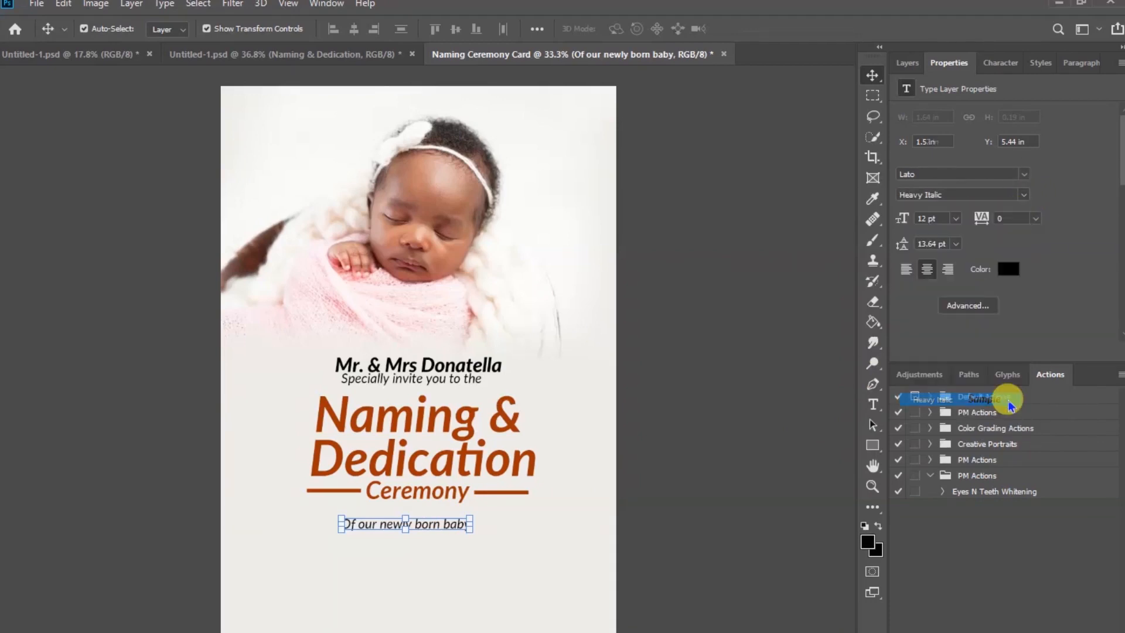
click(956, 219)
click(940, 324)
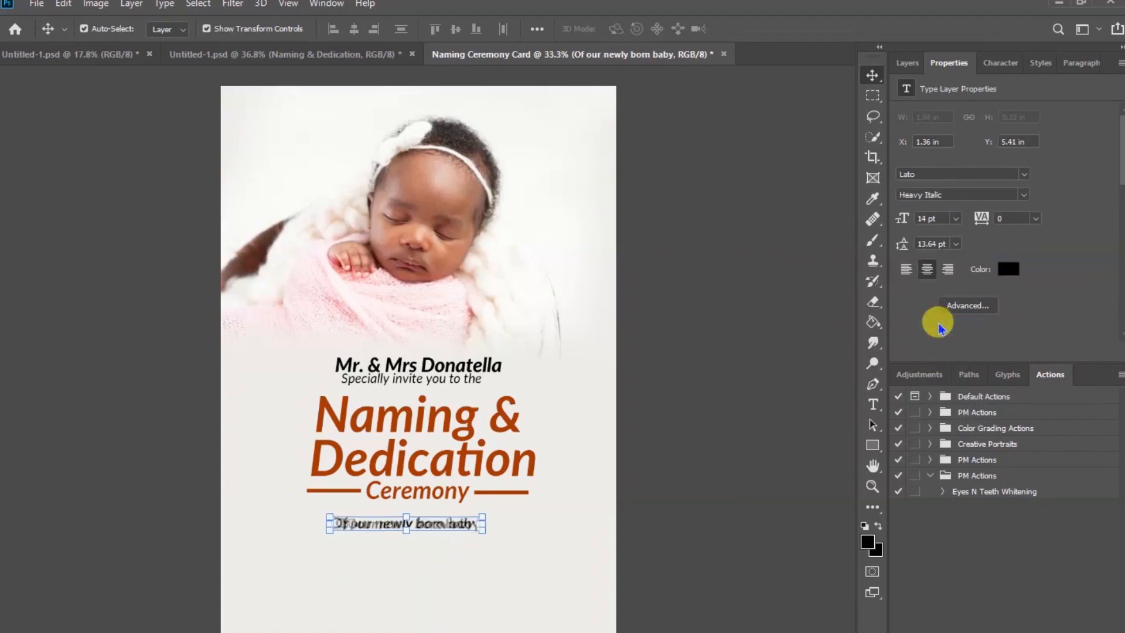
click(587, 510)
drag(427, 523, 437, 521)
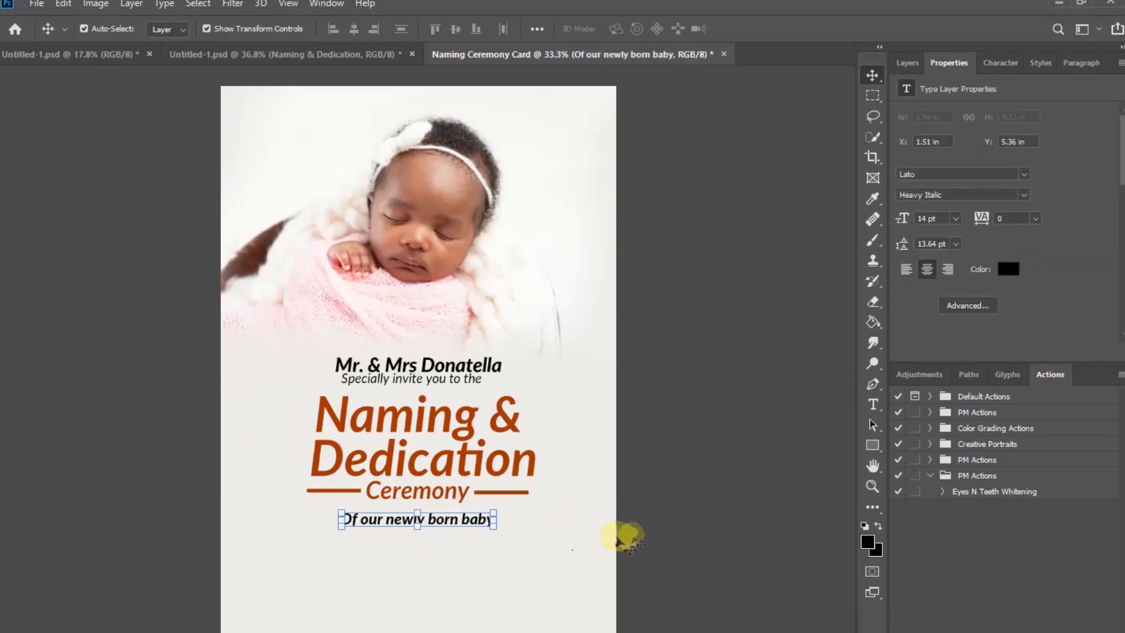
click(705, 530)
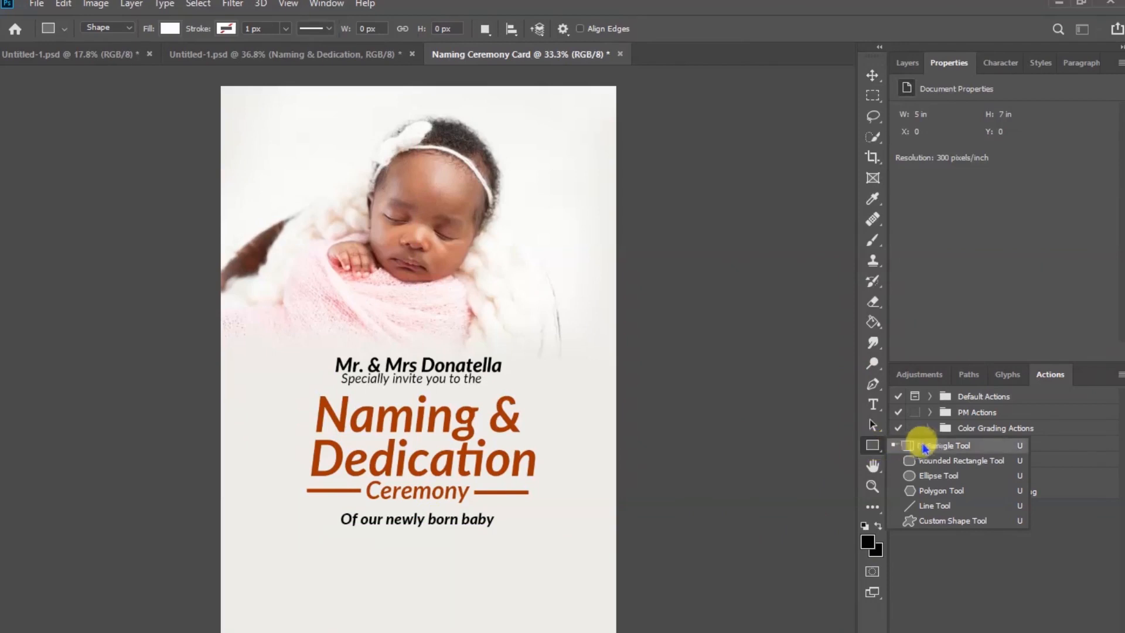
Draw a rounded rectangle about 879 by 69 px below "Of our newly born baby".
click(1009, 465)
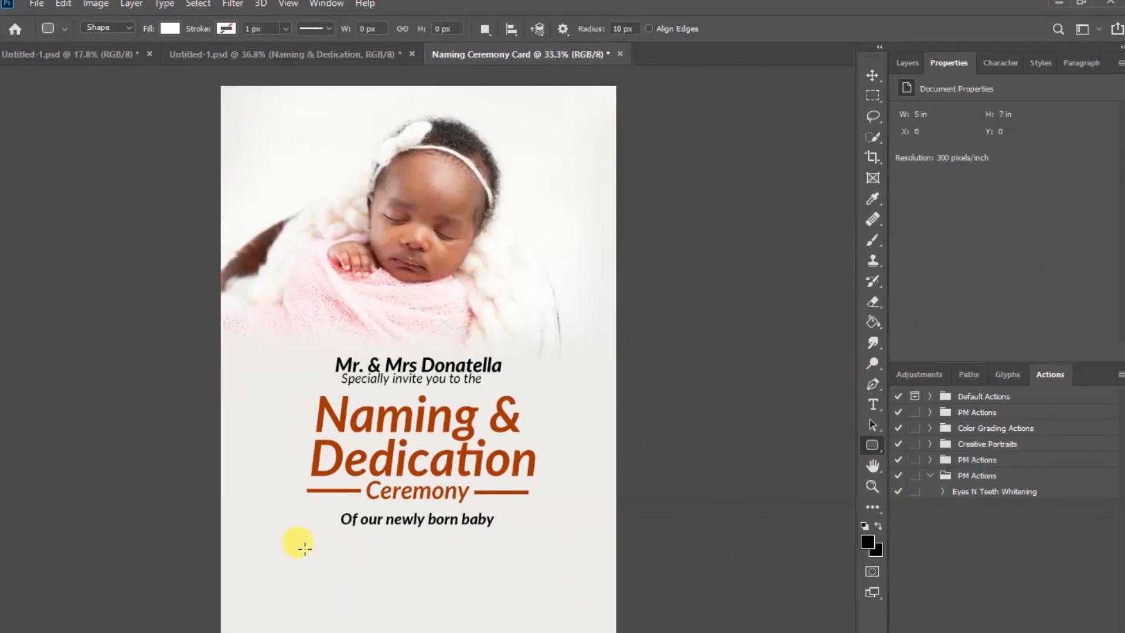
drag(305, 549, 535, 566)
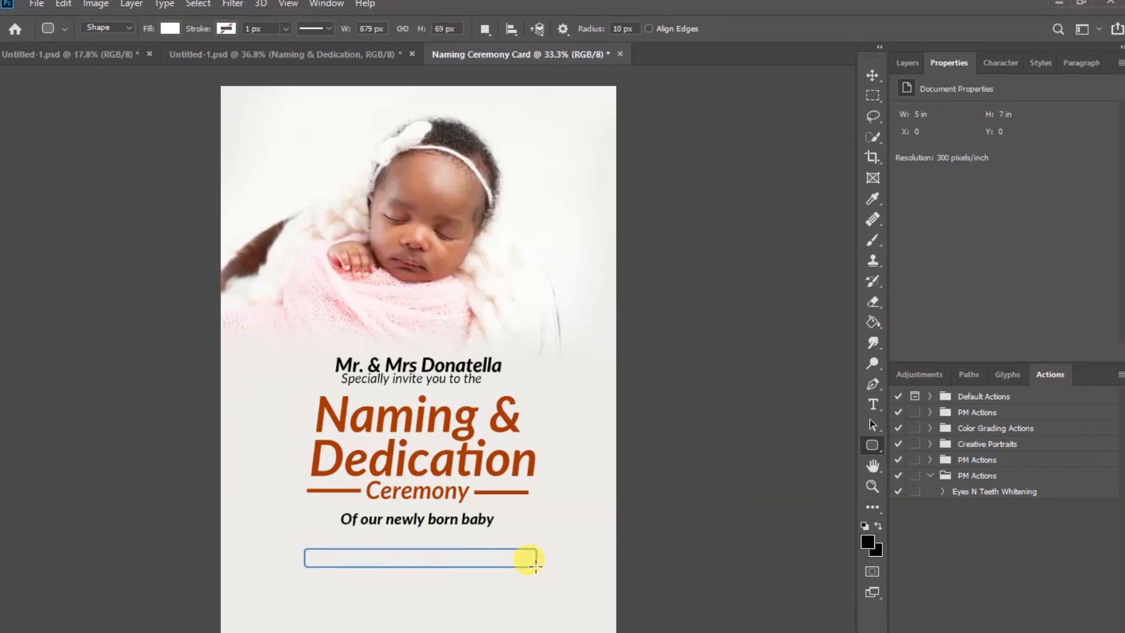
click(871, 76)
Fill the rounded rectangle with the heading's colour, a13603, and increase its corner radius to about 21 px.
click(907, 163)
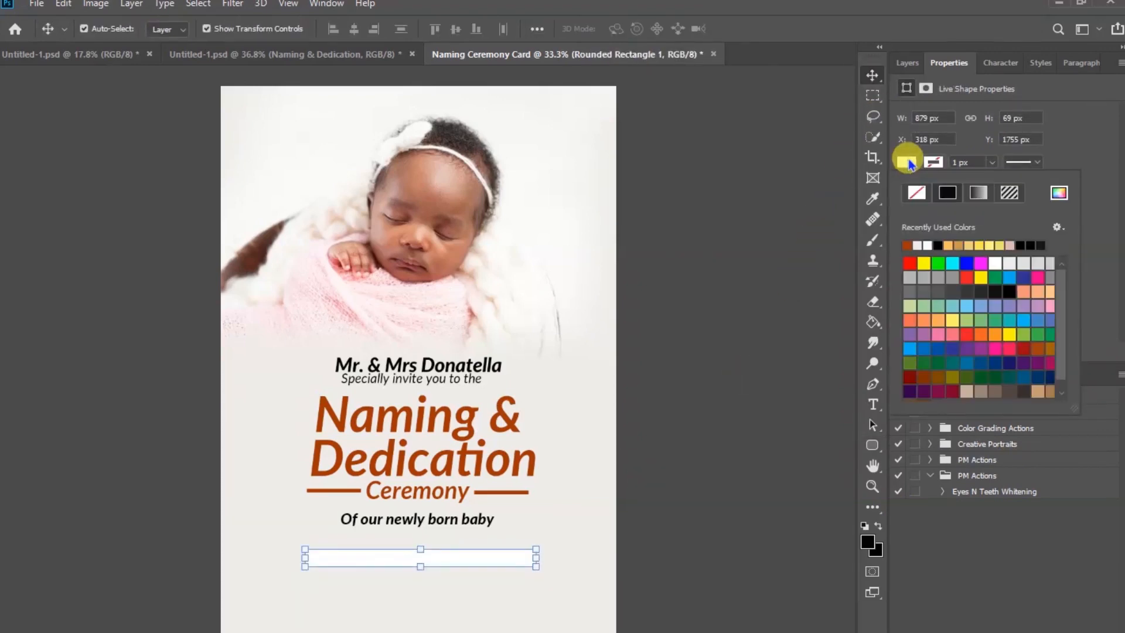
click(1058, 193)
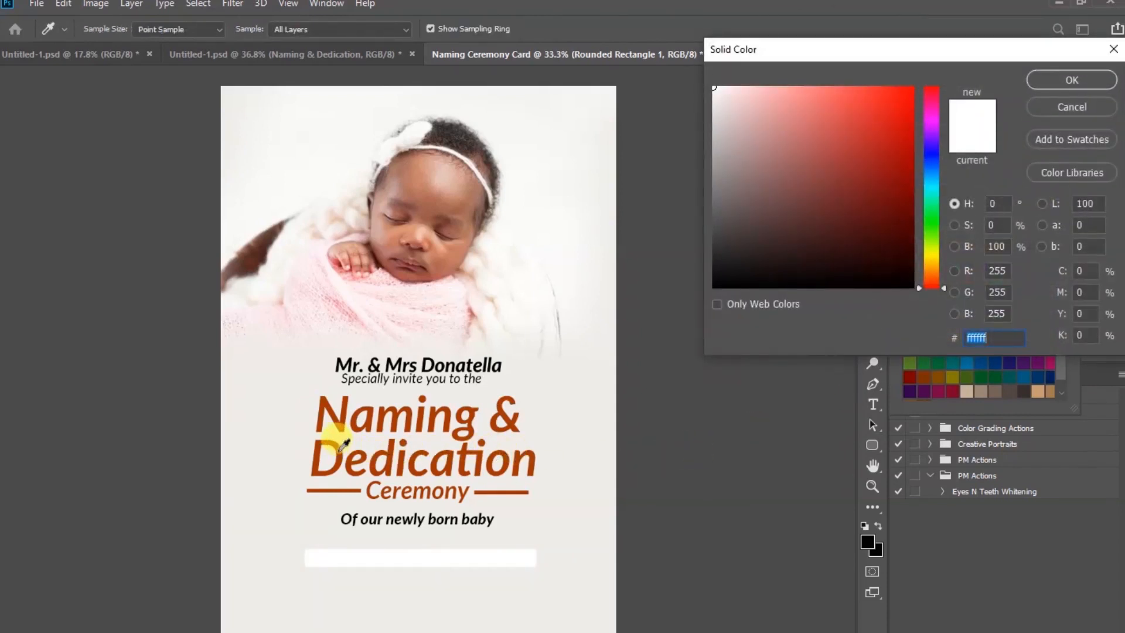
click(341, 444)
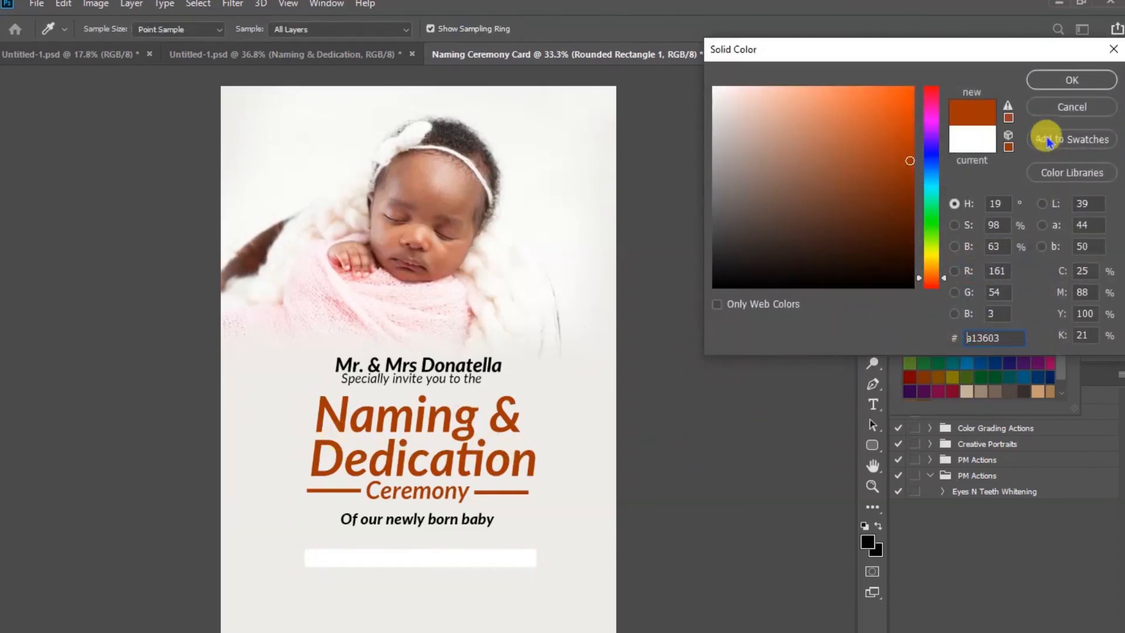
click(1063, 79)
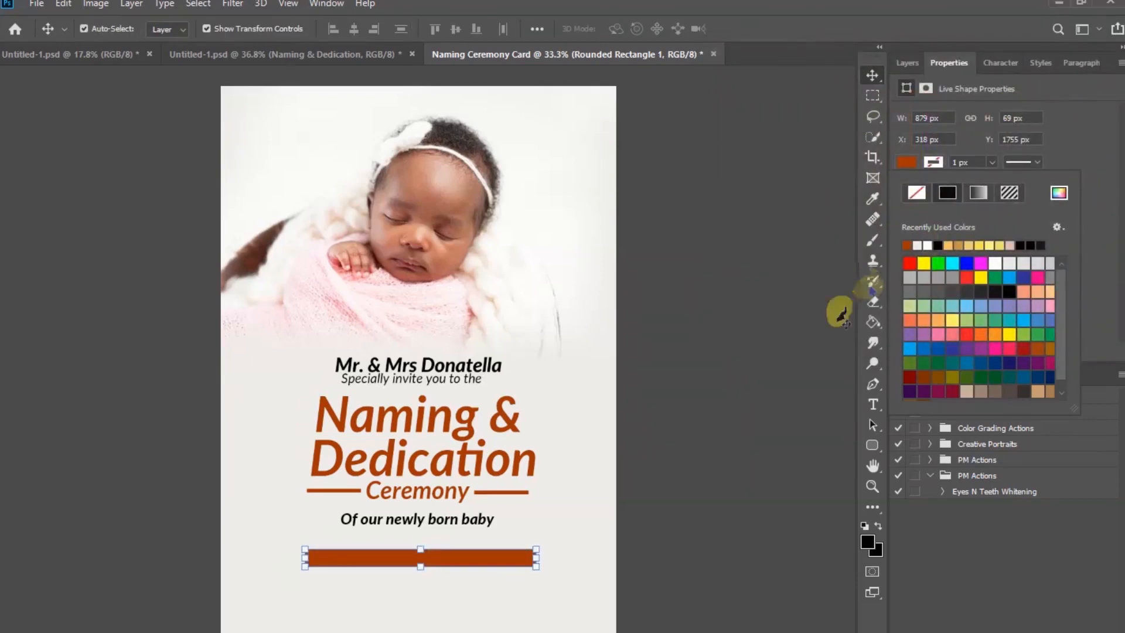
click(729, 410)
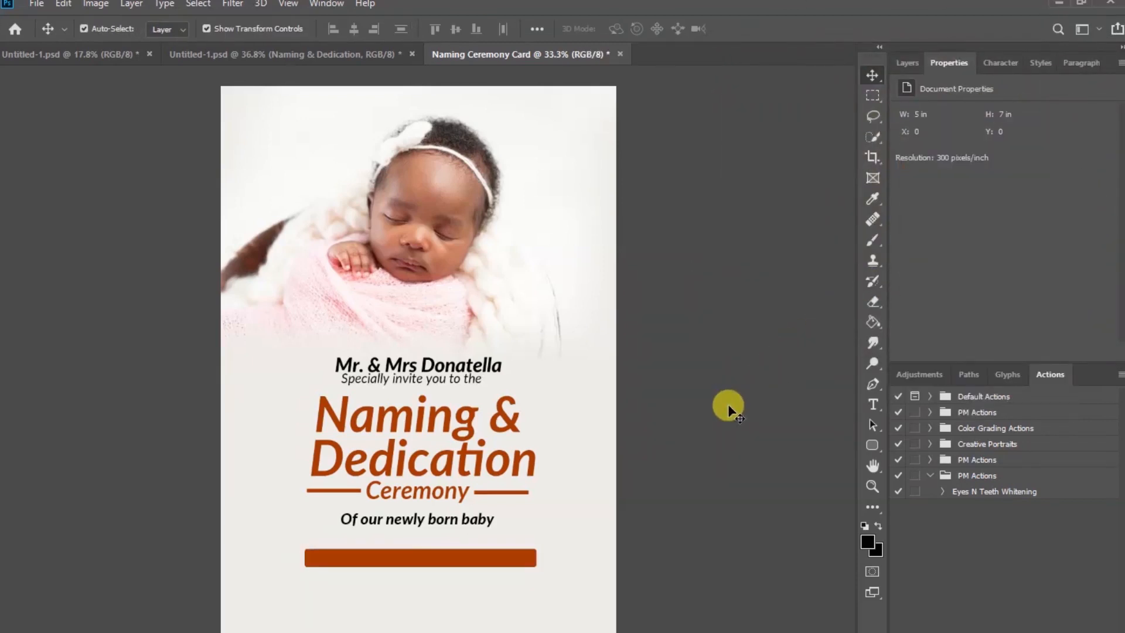
click(522, 557)
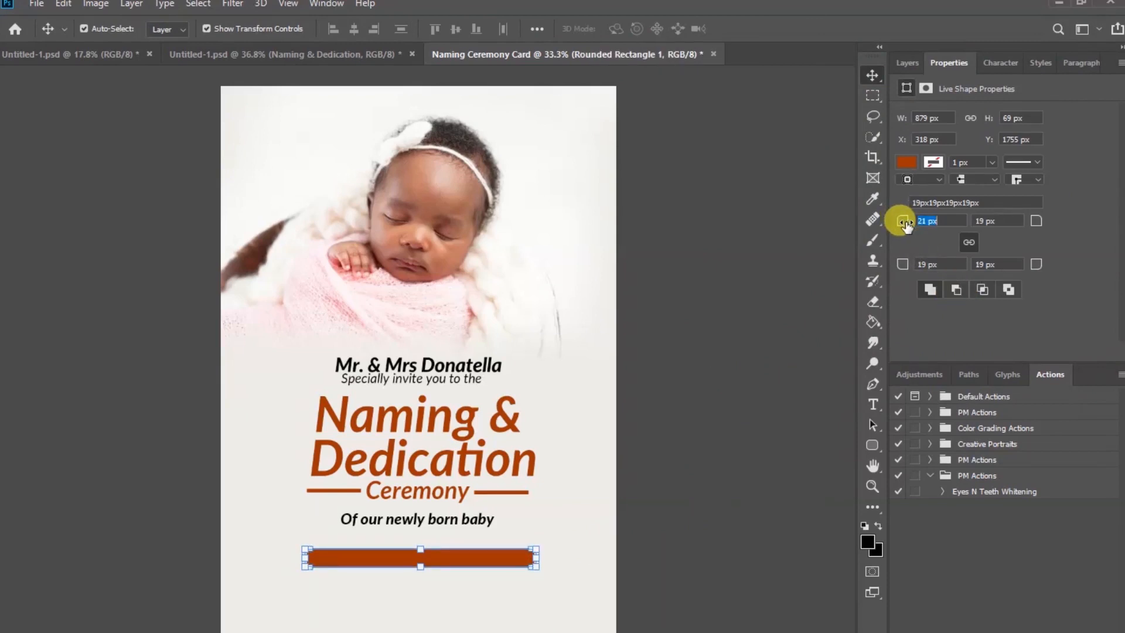
click(689, 472)
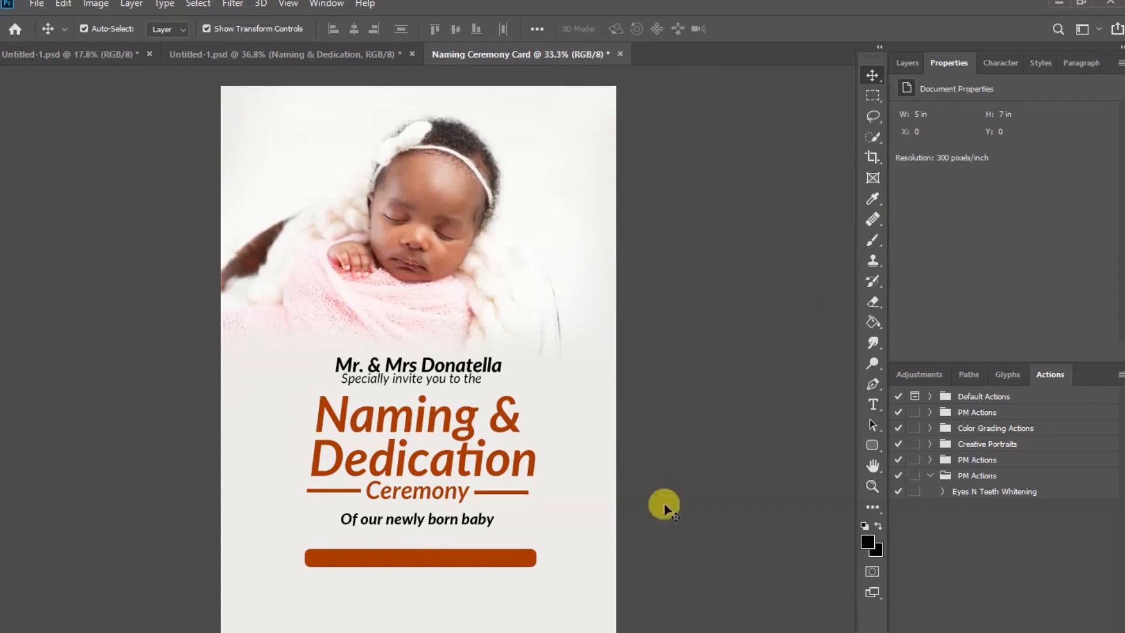
Add the text line "Put your date here" just below the coloured rounded bar.
click(872, 404)
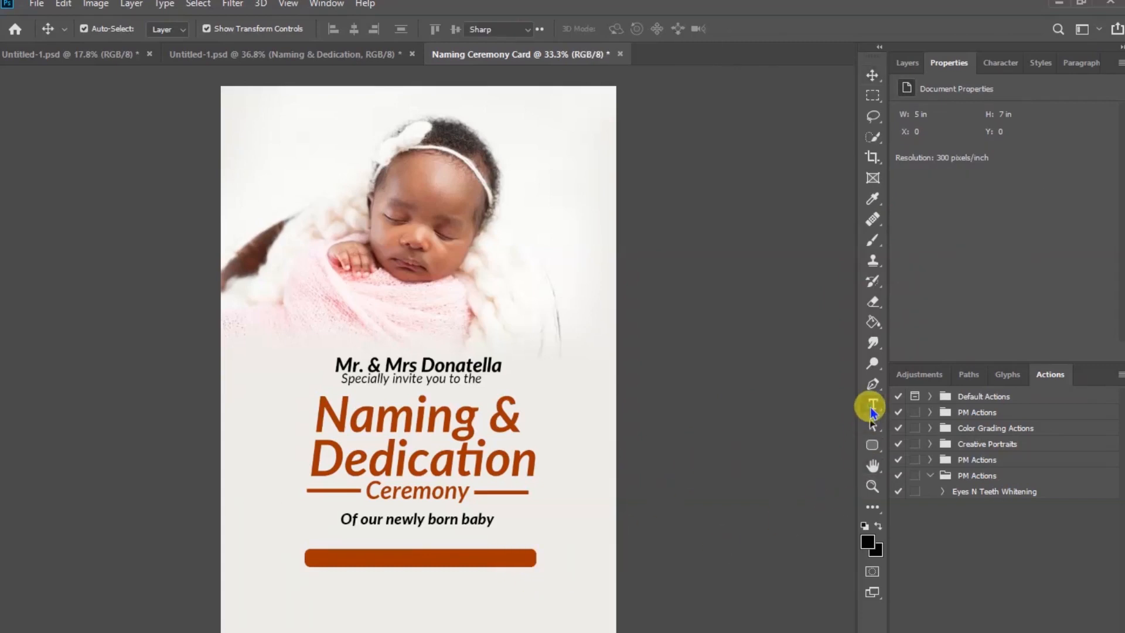
click(352, 584)
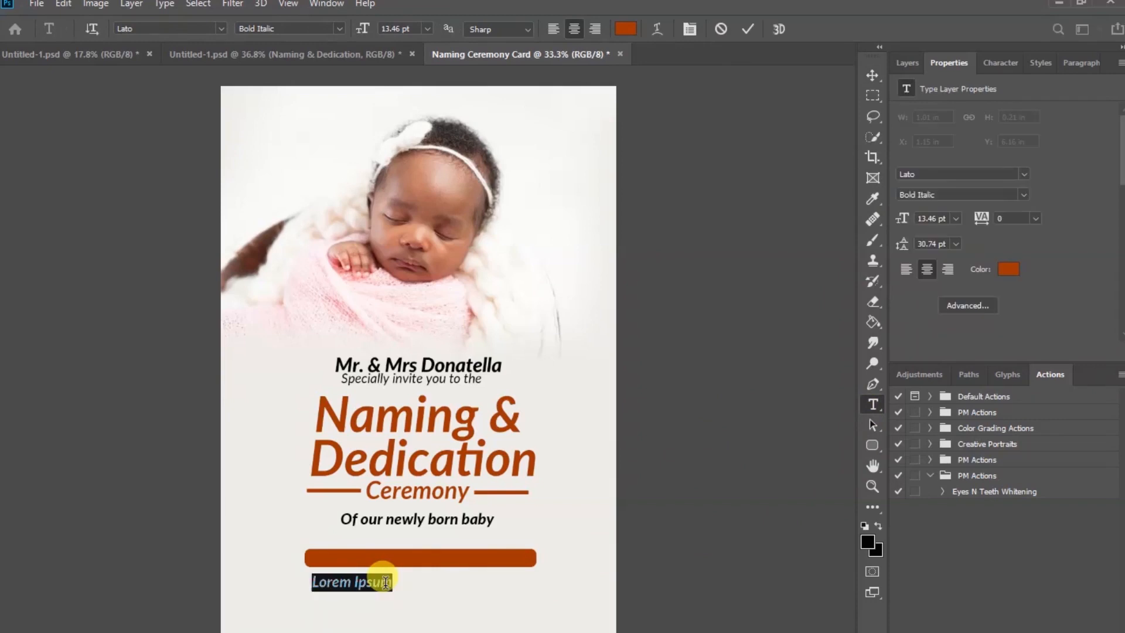
text(Put your date)
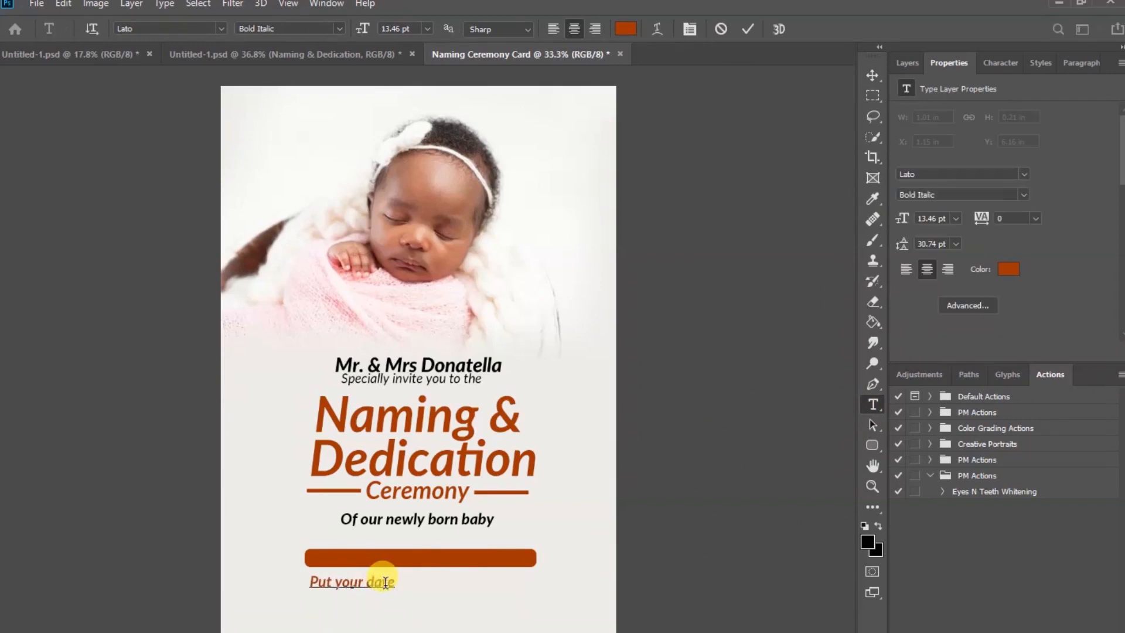
text( and)
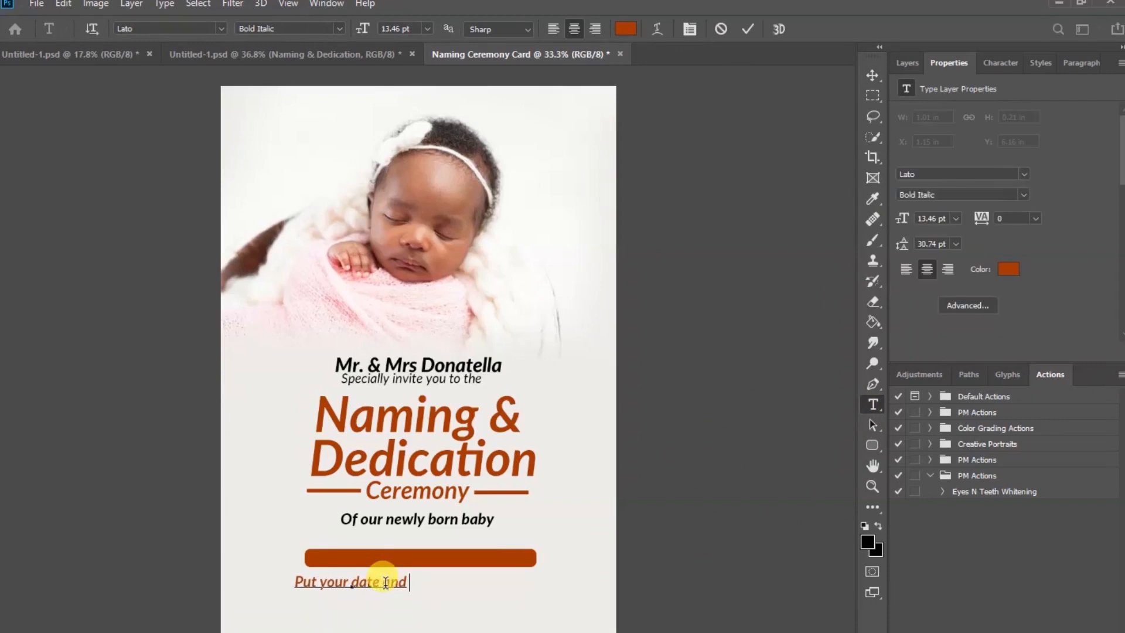
text( here)
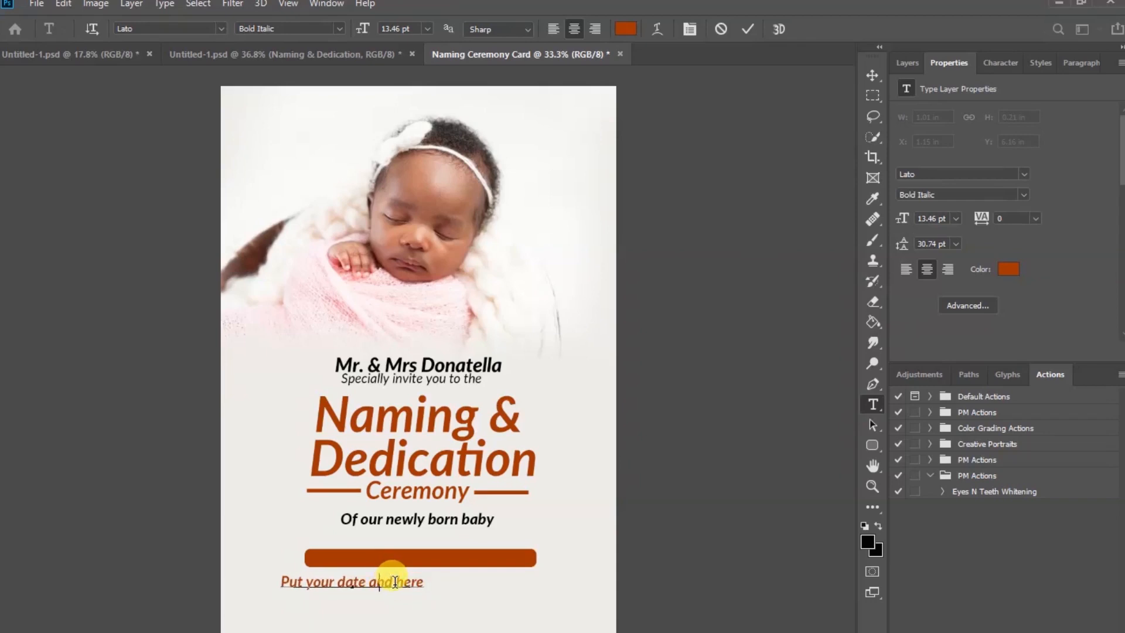
key(BackSpace)
key(BackSpace)
key(BackSpace)
key(BackSpace)
key(BackSpace)
text(e)
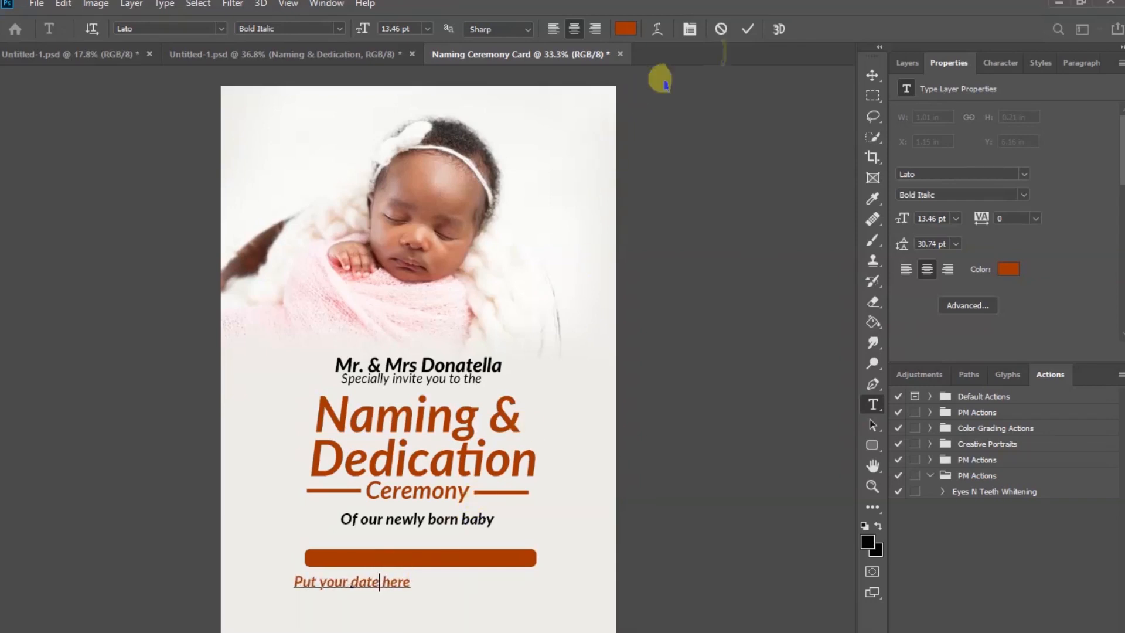
click(748, 28)
Move "Put your date here" onto the coloured bar and style it in white Italic.
click(872, 76)
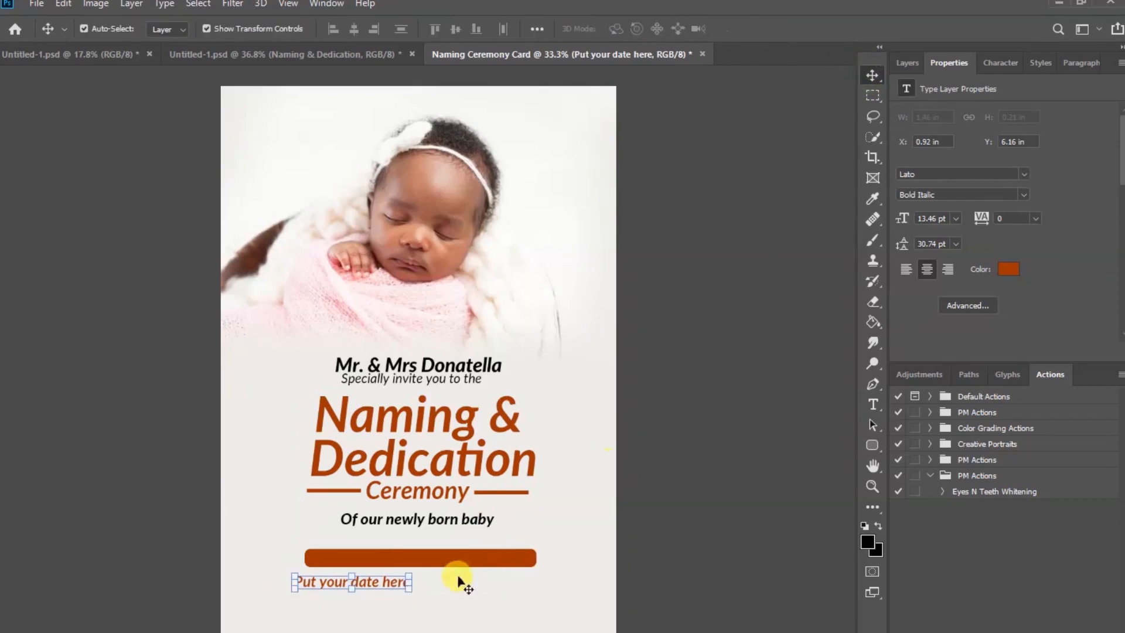
drag(378, 584, 391, 563)
click(1008, 268)
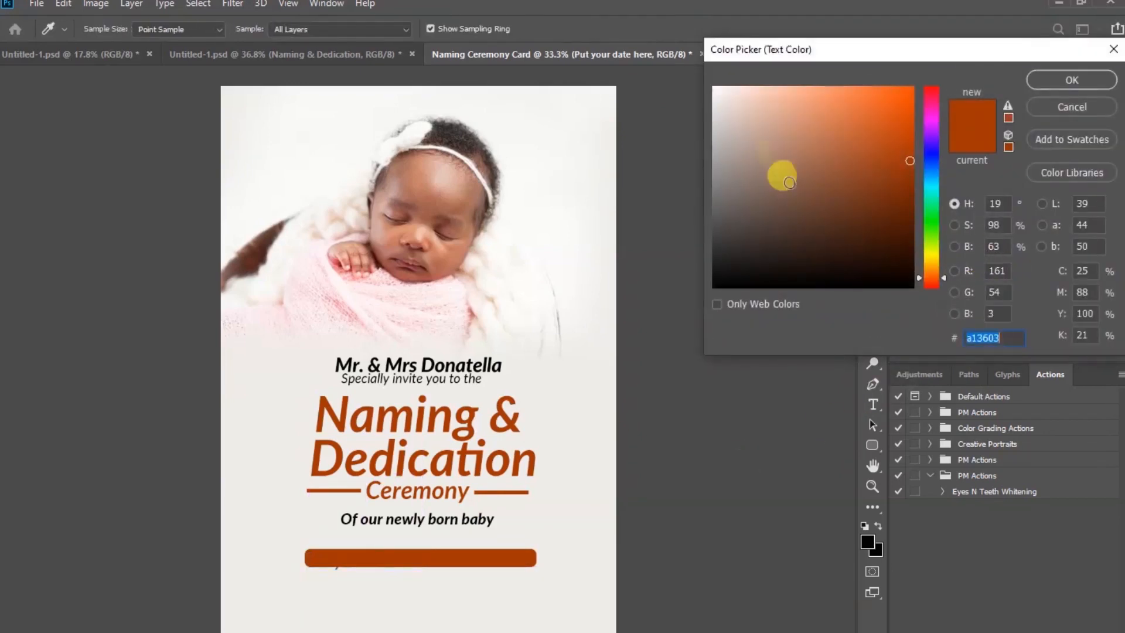
click(723, 100)
click(1038, 78)
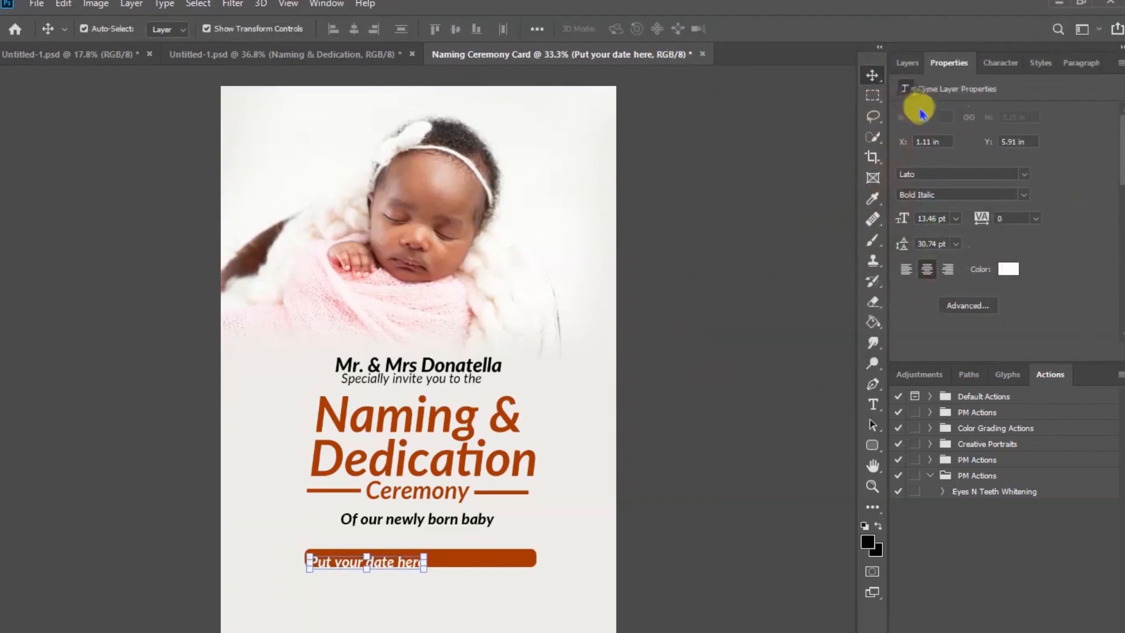
click(1024, 195)
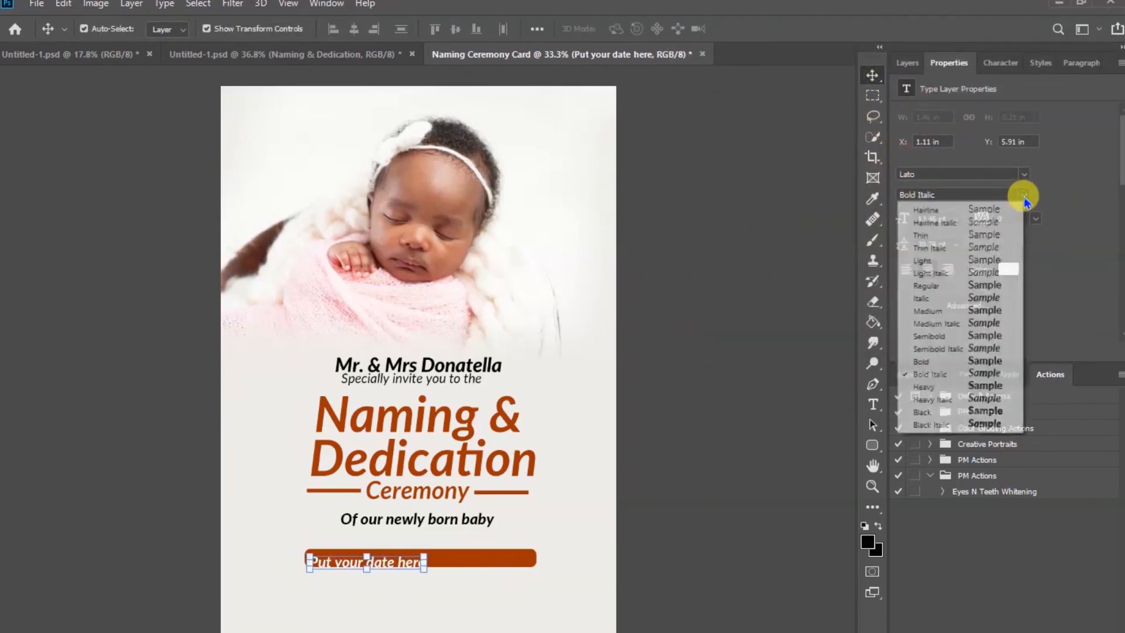
click(987, 299)
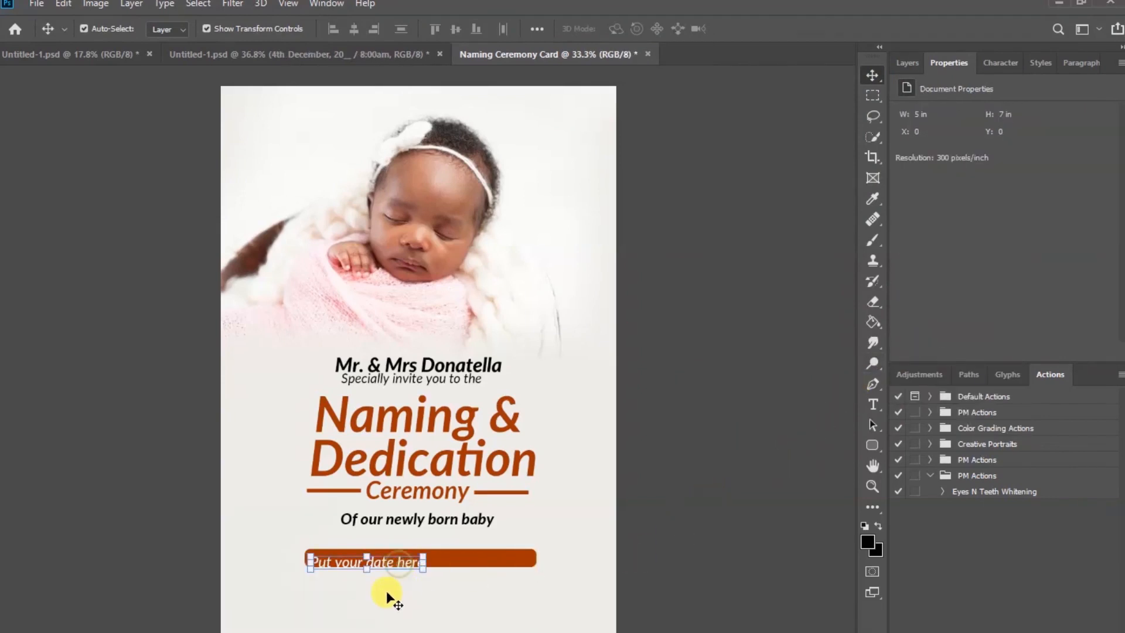
Reposition "Put your date here" within the bar at X 1.17 in, Y 5.86 in and set its tracking to -25.
scroll(389, 596, up, 2)
drag(555, 517, 544, 397)
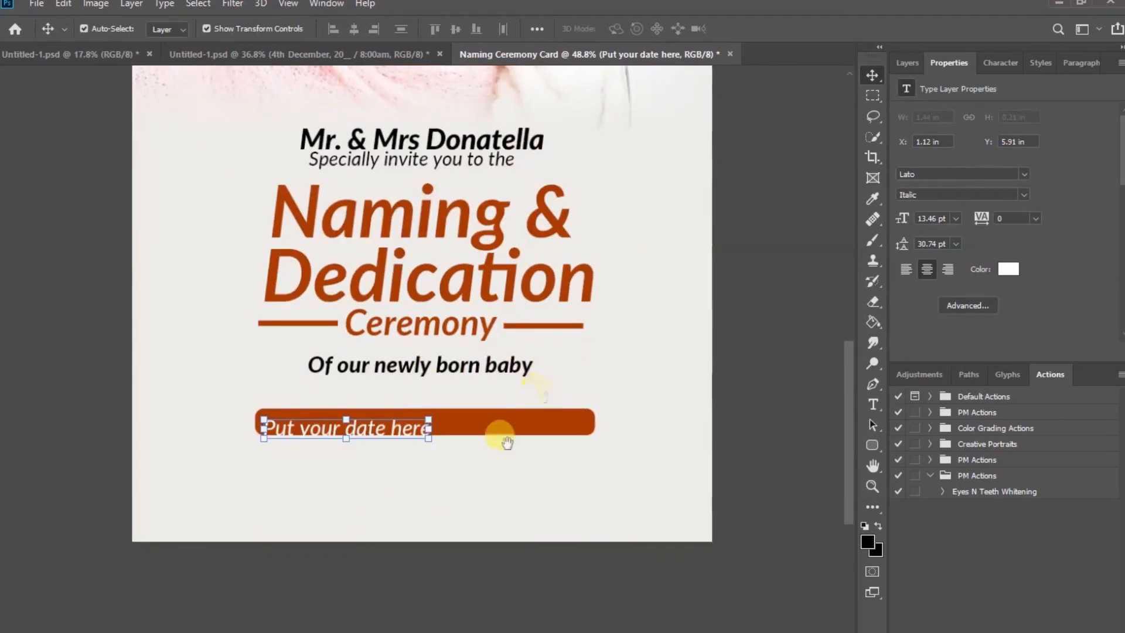
drag(406, 434, 411, 428)
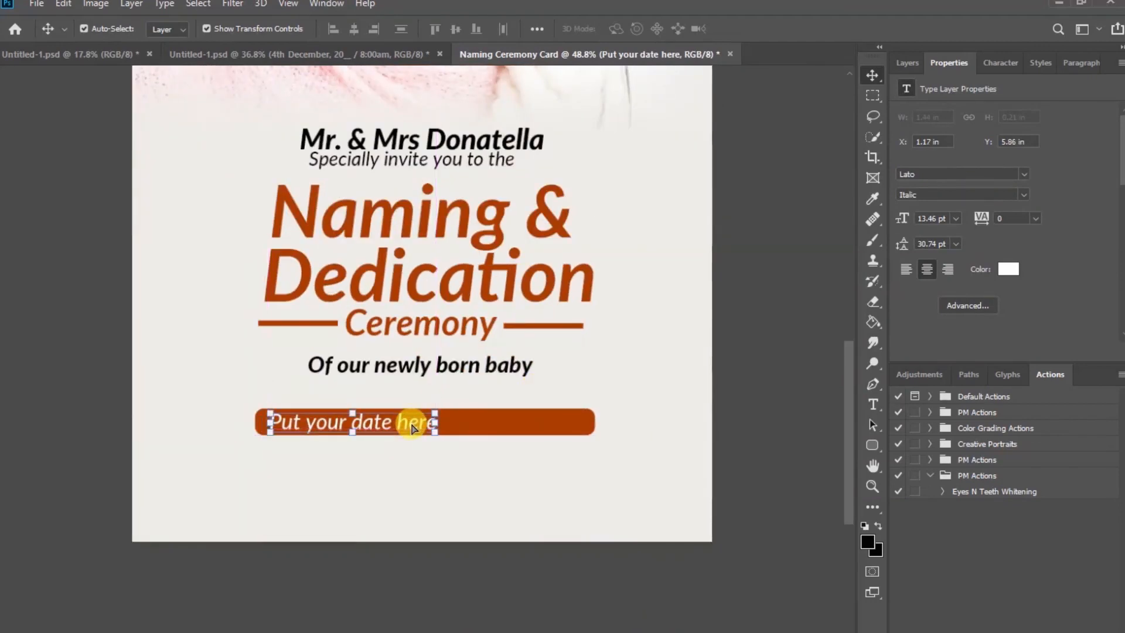
click(1034, 219)
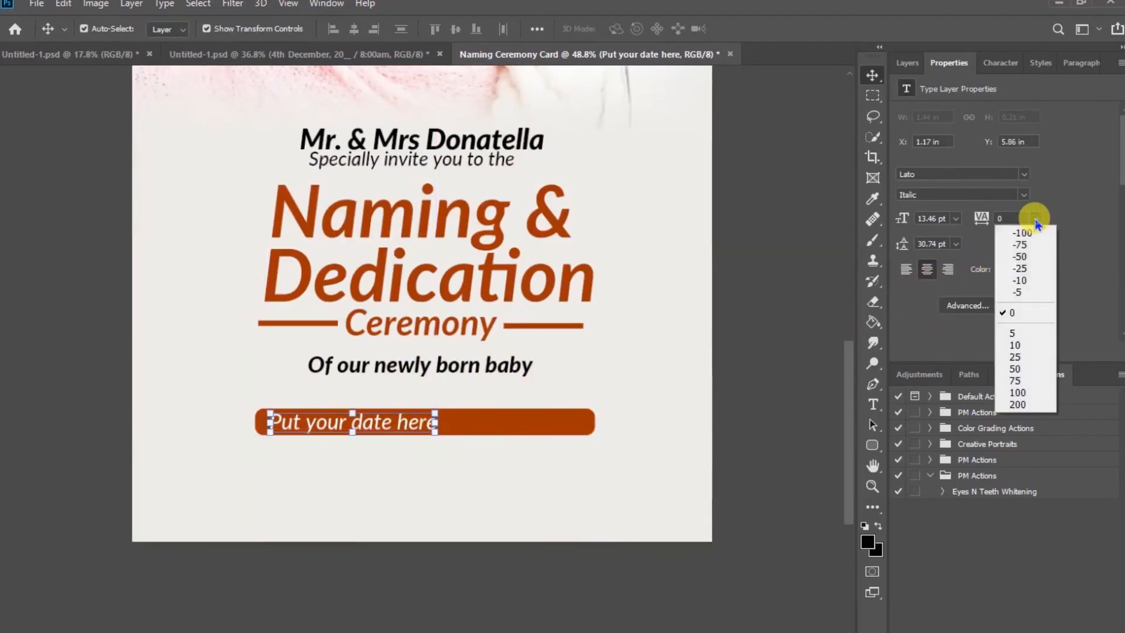
click(1021, 268)
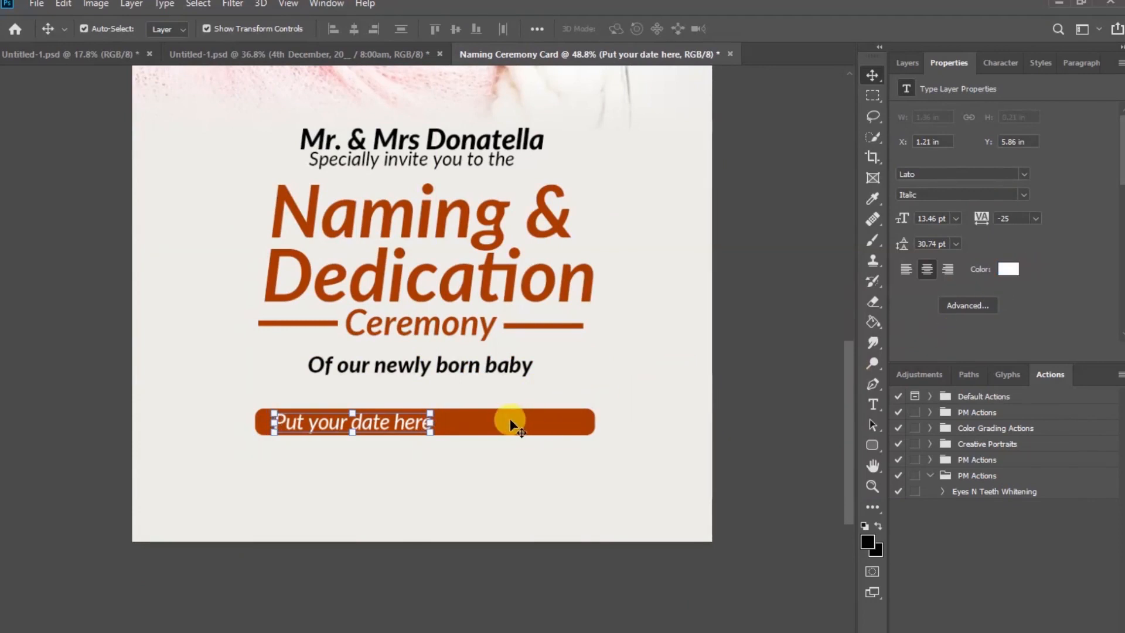
Nudge "Put your date here" within the bar to X 1.18 in, Y 5.85 in.
key(Left)
key(Left)
key(Left)
key(Left)
key(Left)
key(Left)
key(Left)
key(Left)
key(Left)
key(Left)
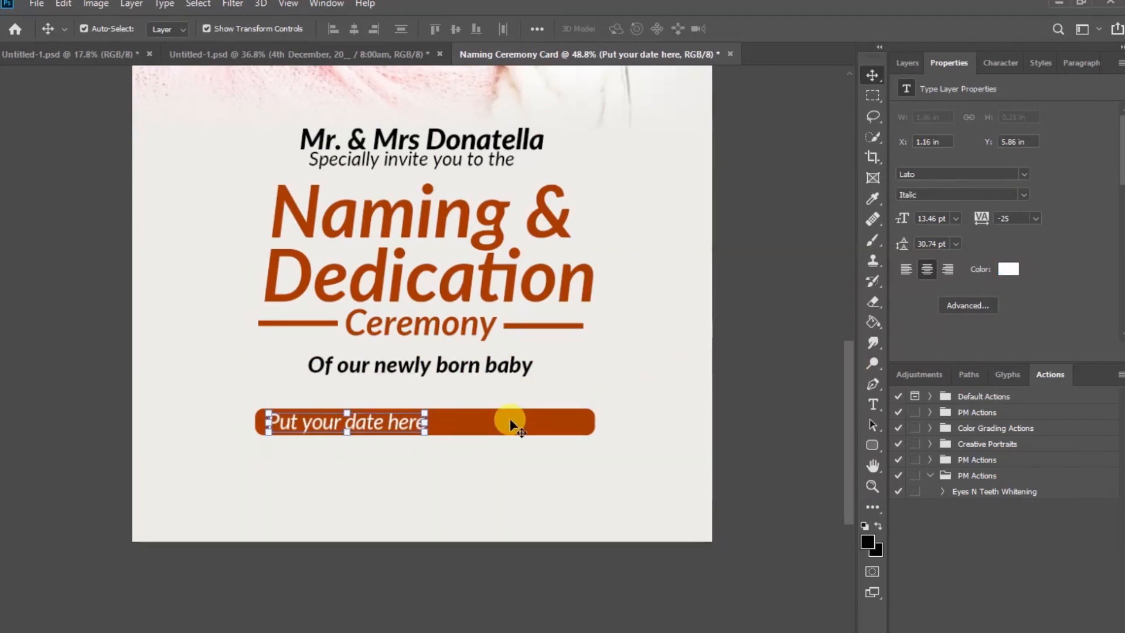
key(Right)
key(Right)
key(Right)
key(Right)
key(Up)
key(Up)
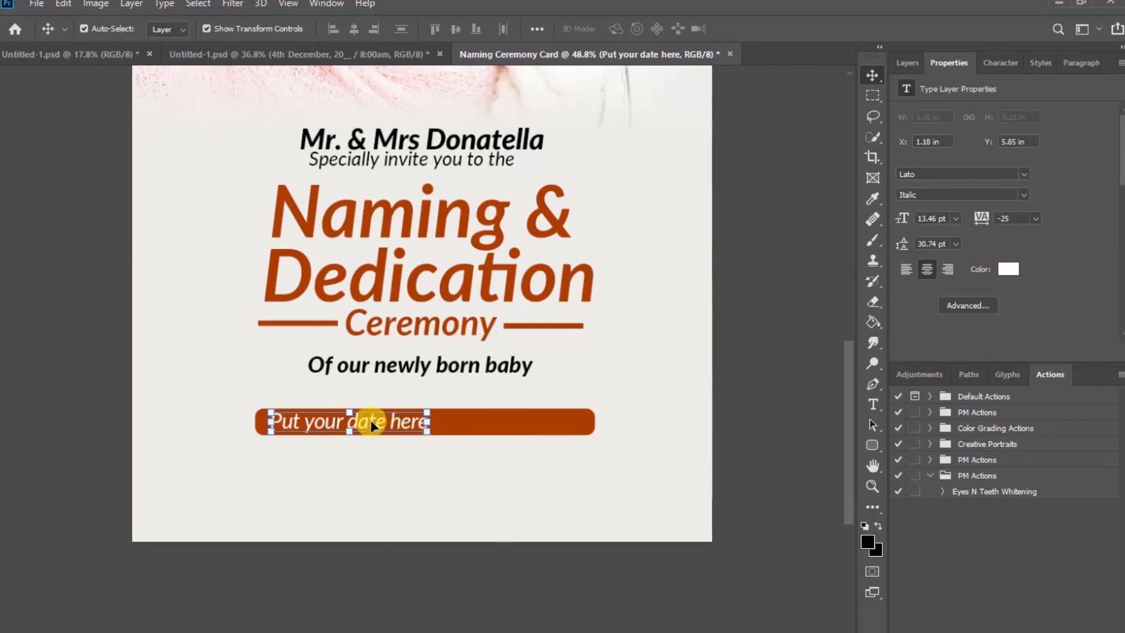
Duplicate "Put your date here" into the bar's right half, change the copy to "/ Your time", and shift the original slightly towards it.
drag(365, 422, 528, 423)
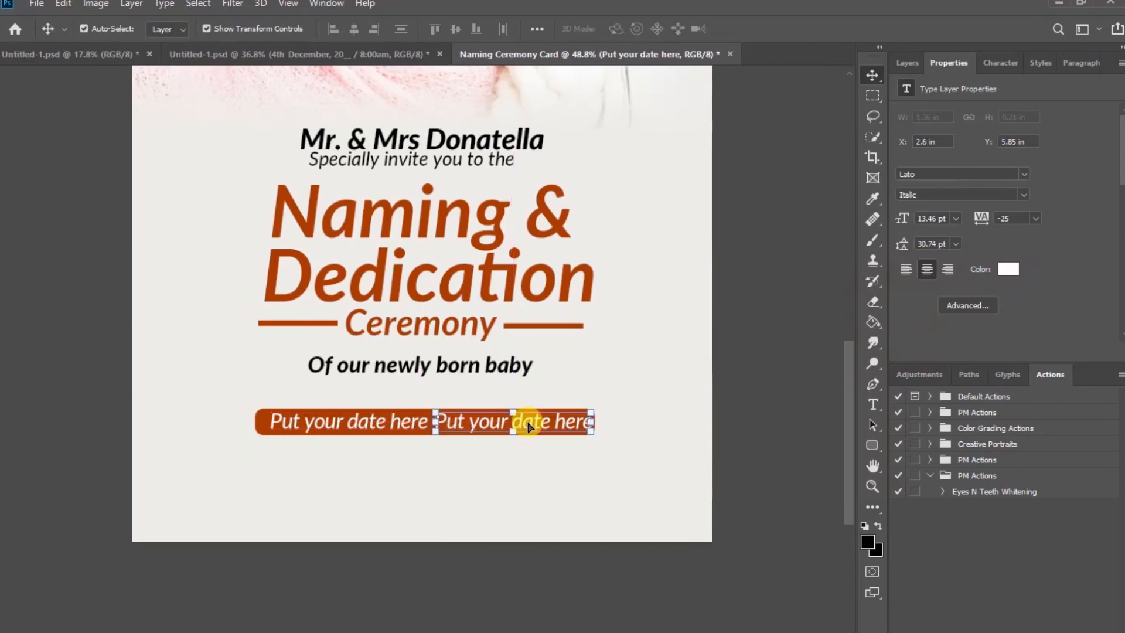
double_click(526, 423)
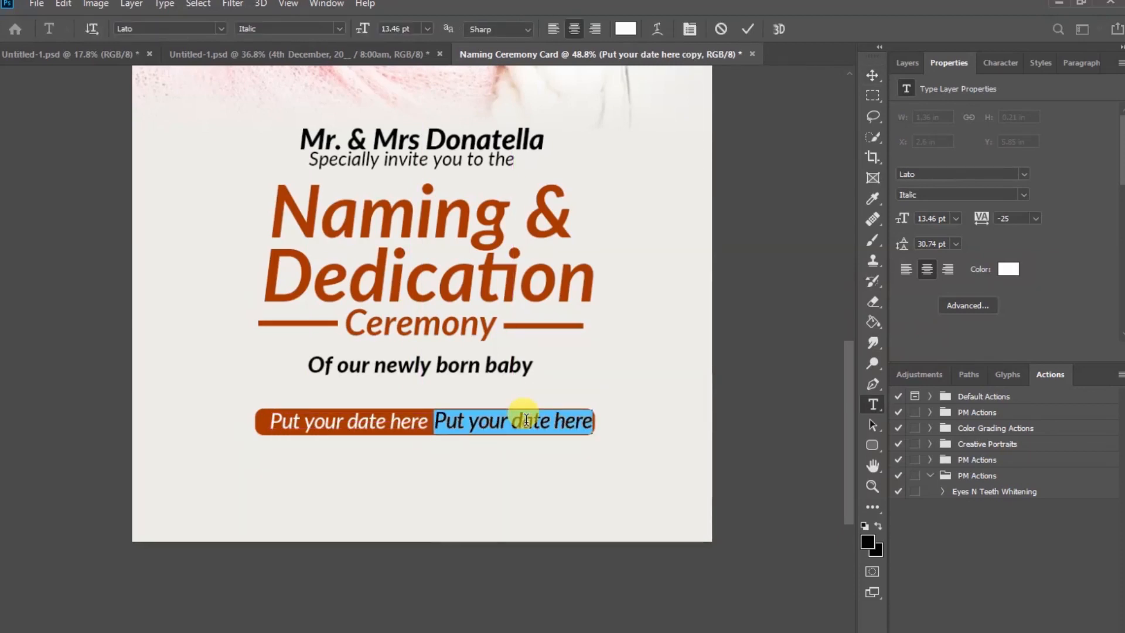
key(BackSpace)
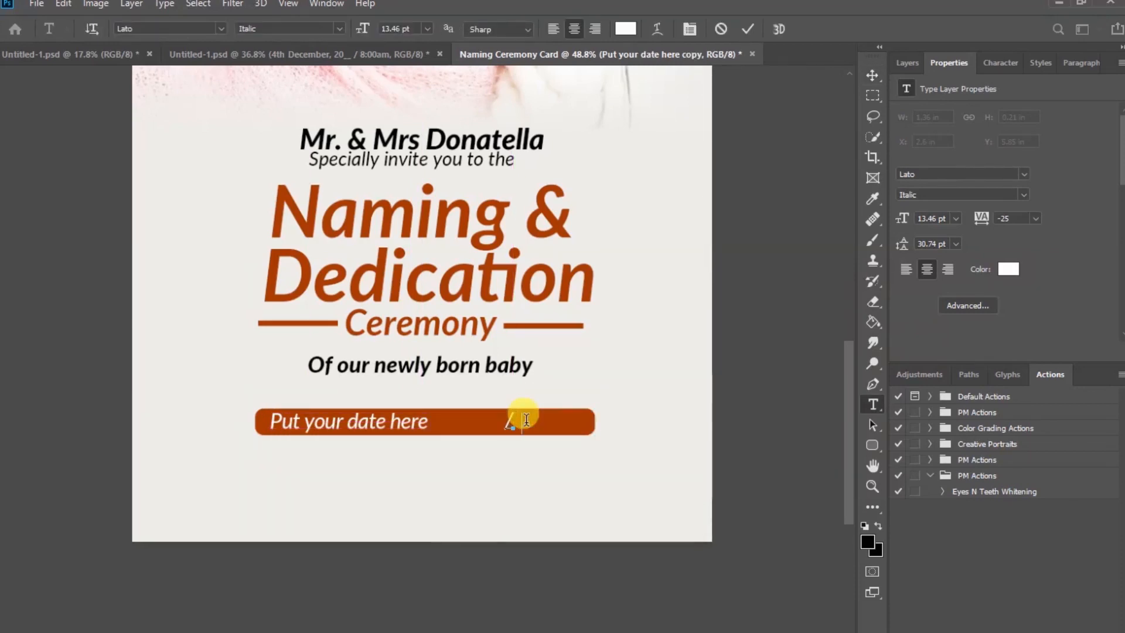
text(/ Your time)
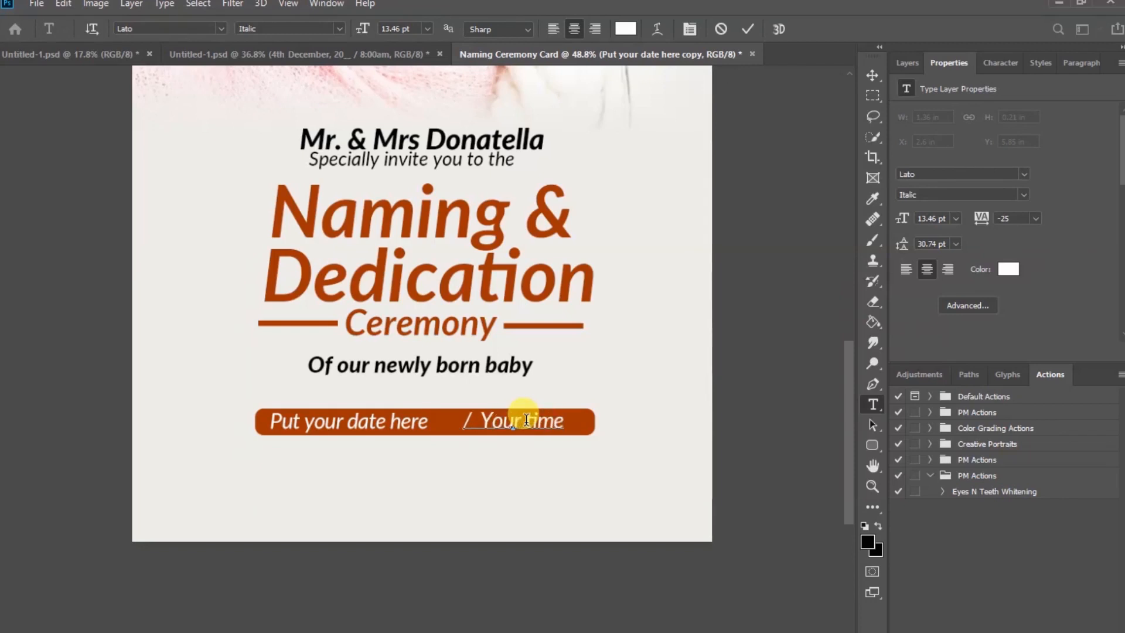
click(747, 29)
drag(395, 421, 406, 422)
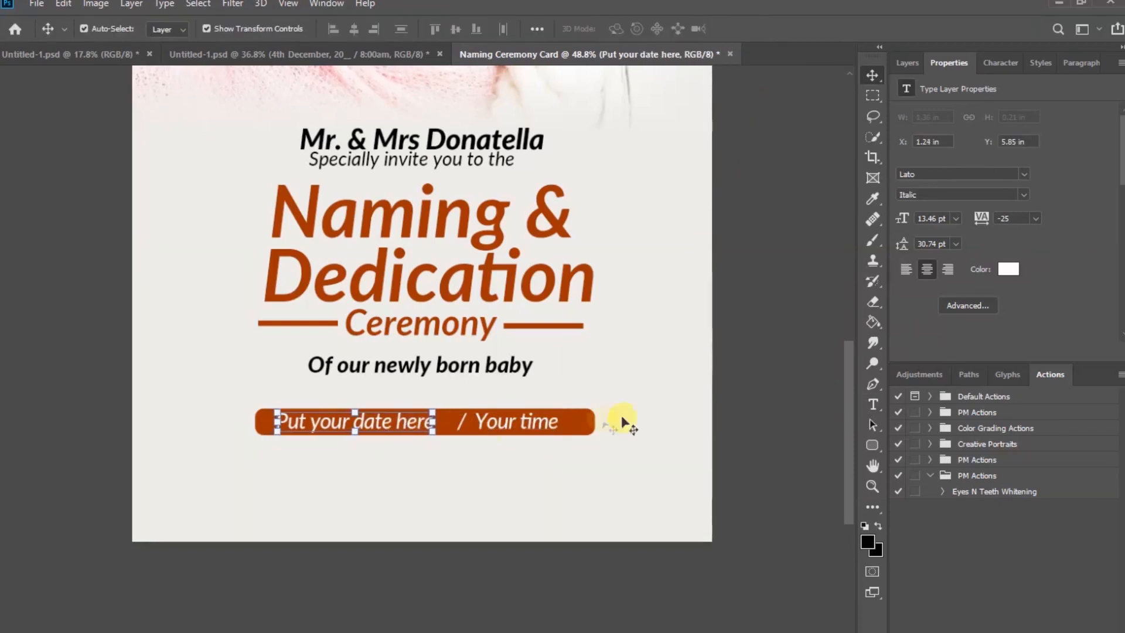
click(775, 371)
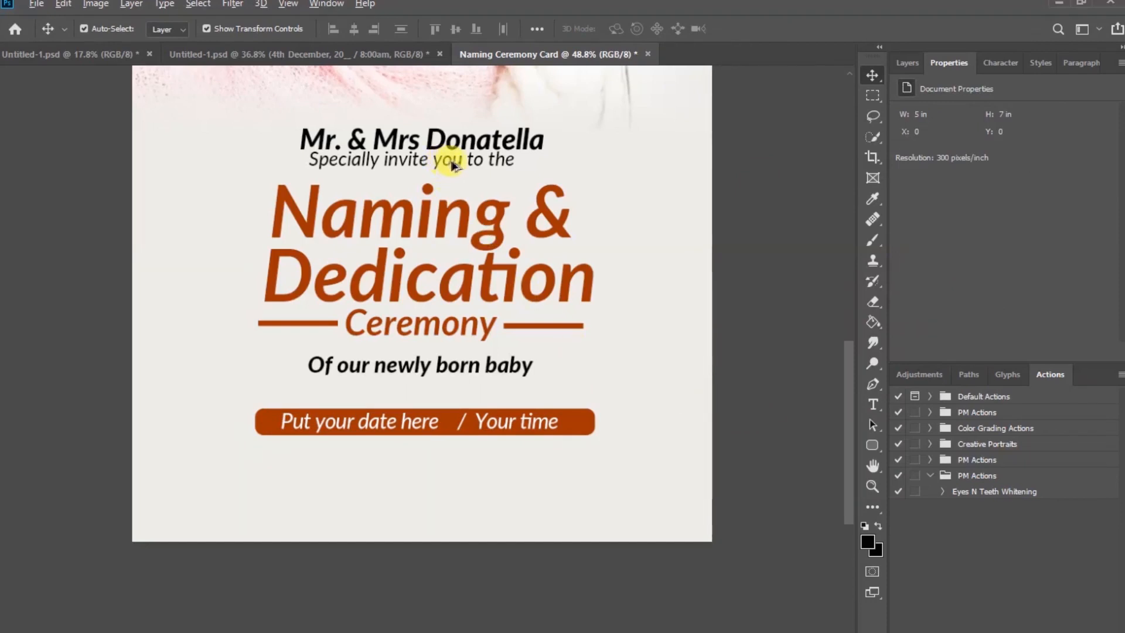
Duplicate "Specially invite you to the" below the coloured bar and replace the copy's text with "Put your venue here".
drag(451, 159, 458, 457)
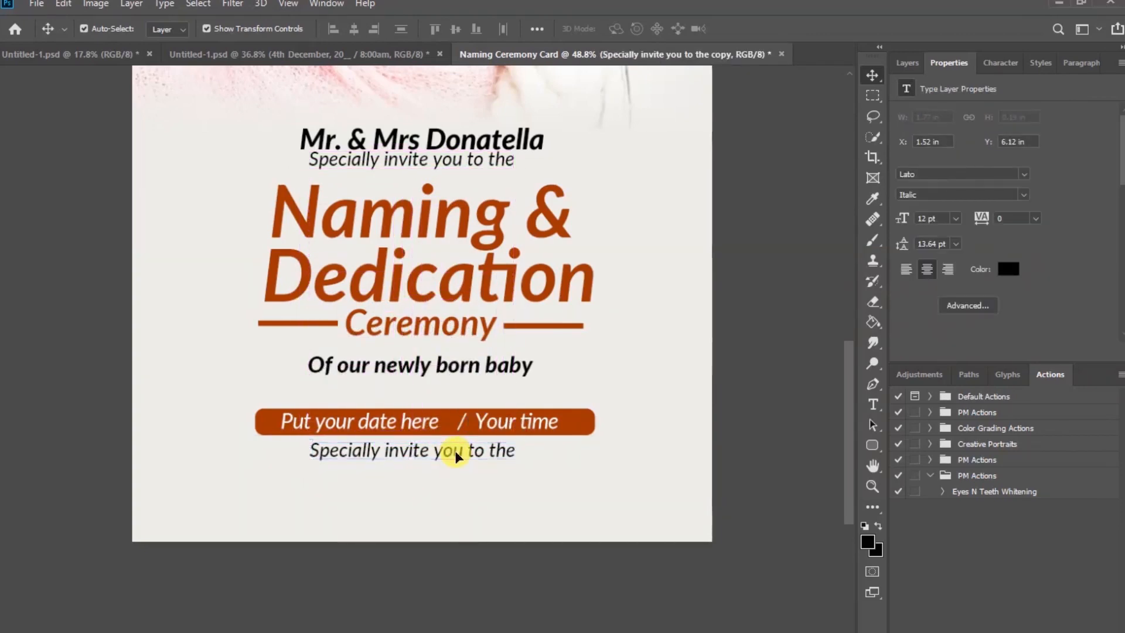
double_click(455, 450)
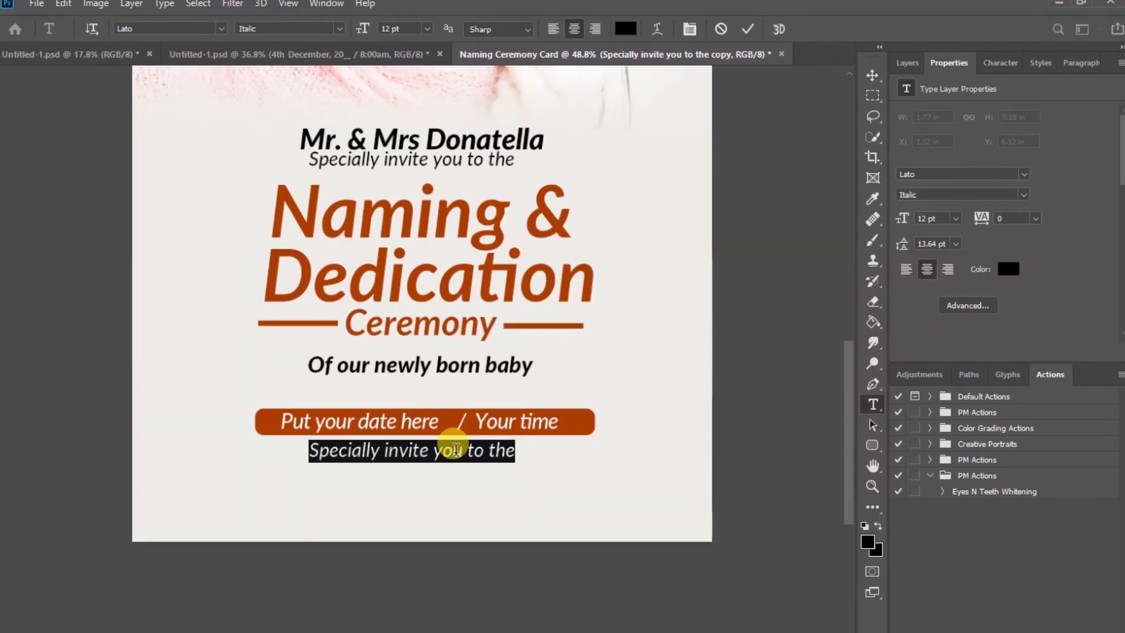
text(Put you)
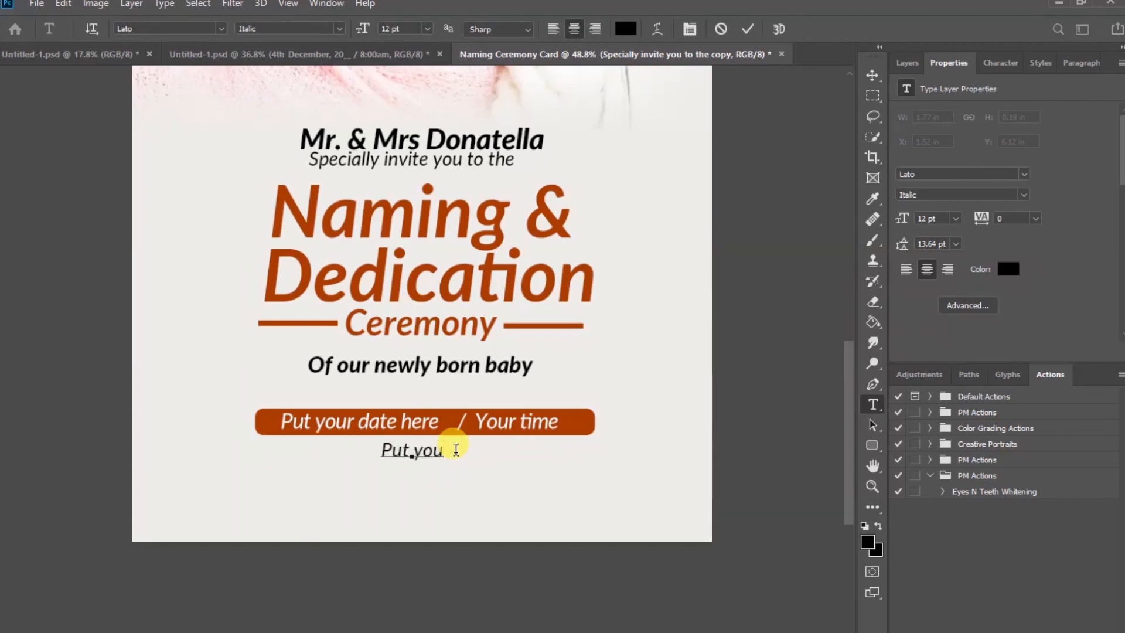
text(r venu)
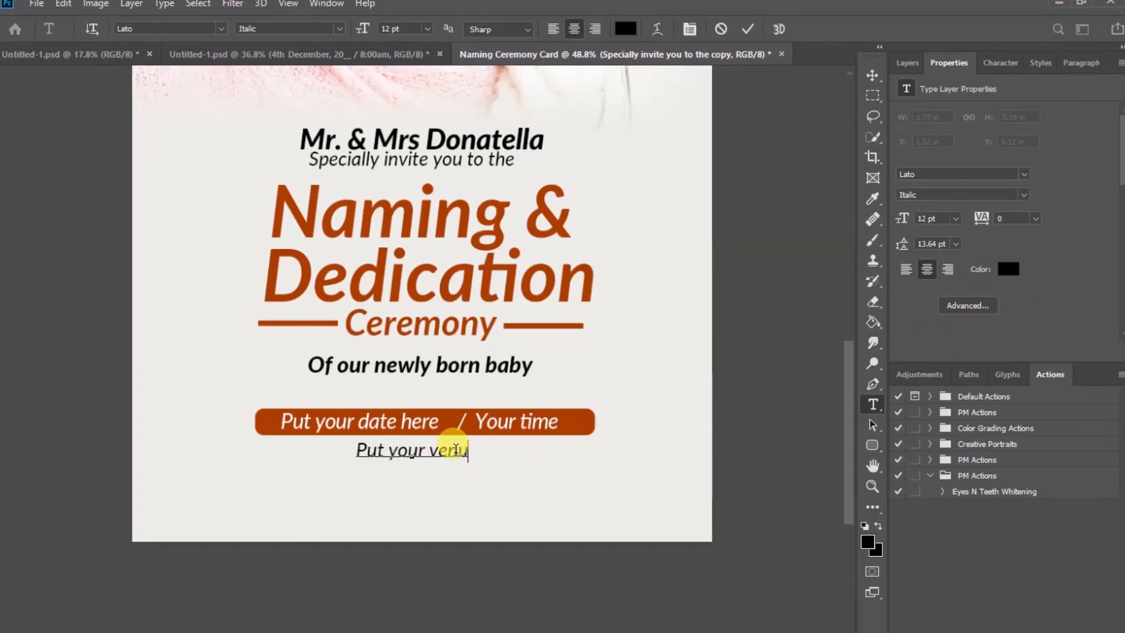
text(e here)
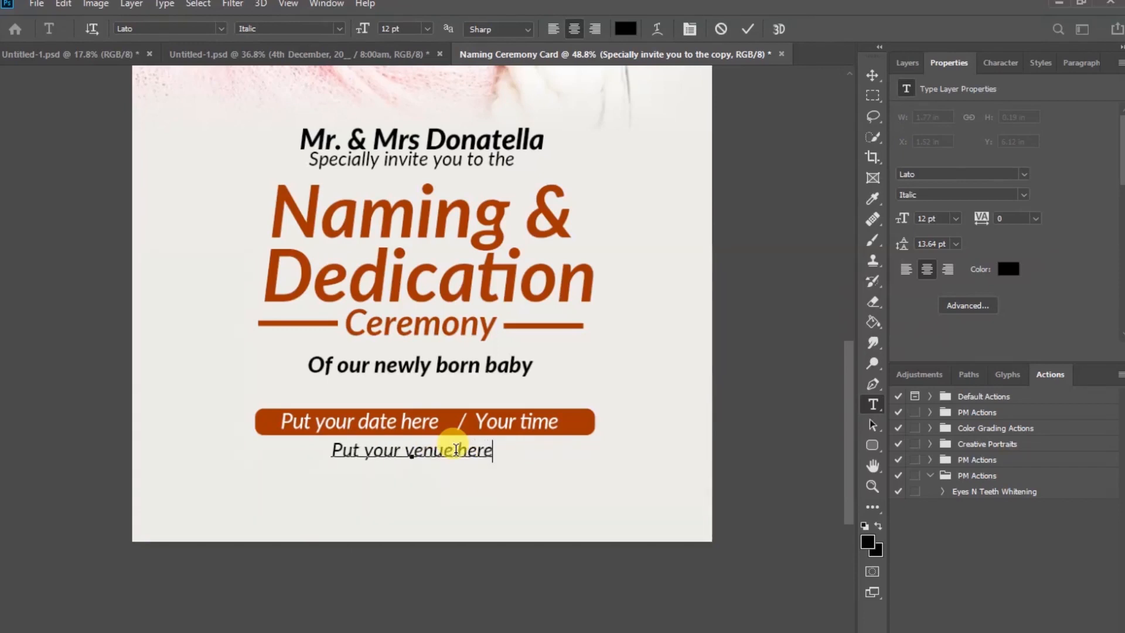
click(747, 28)
Duplicate "Put your venue here" directly below itself and replace the copy's text with "(Direction to location)".
key(v)
drag(446, 454, 448, 472)
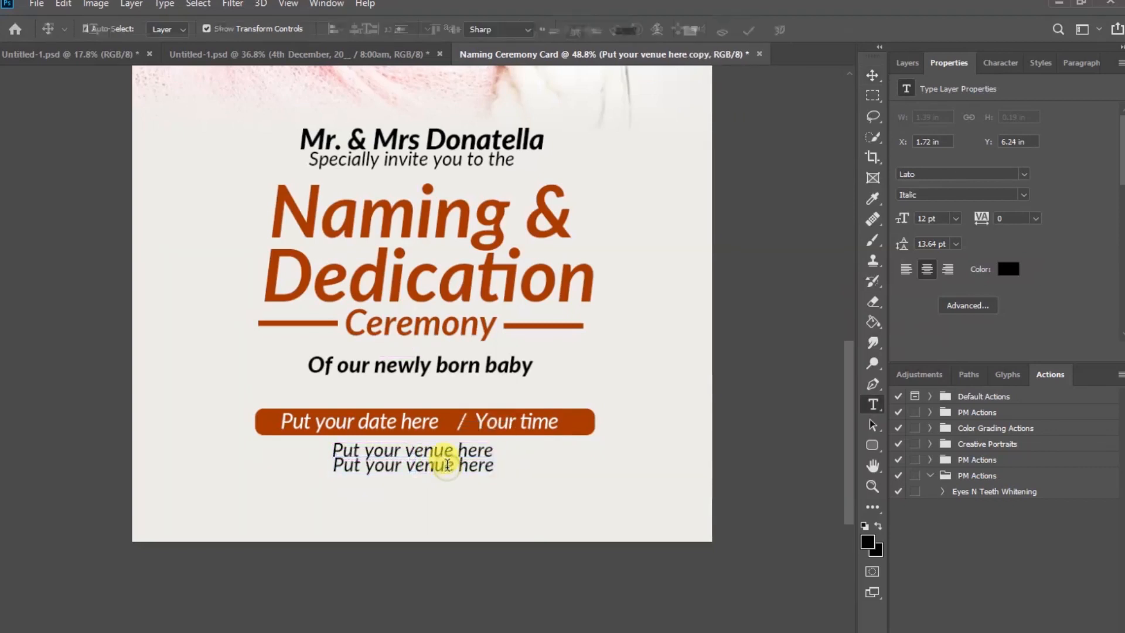
double_click(448, 467)
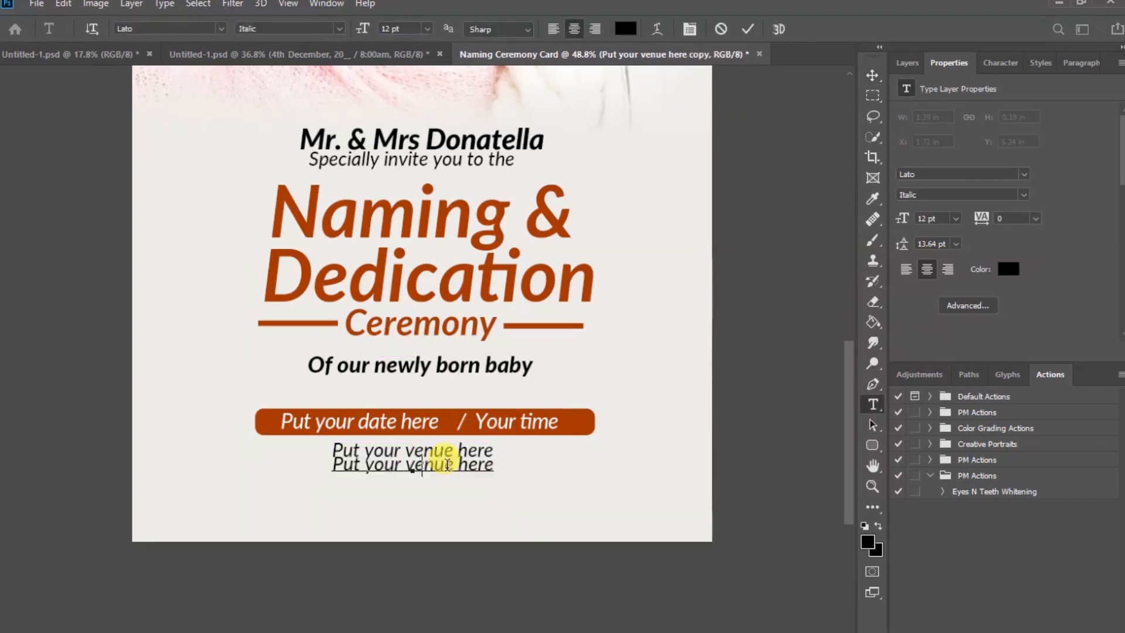
text(Directio)
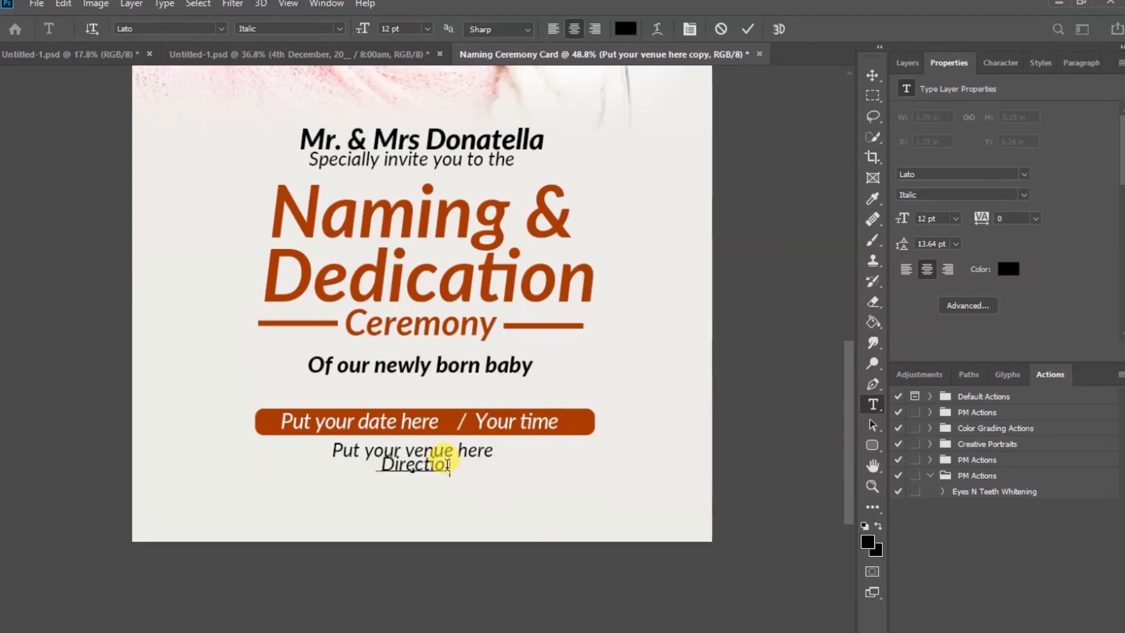
text(n)
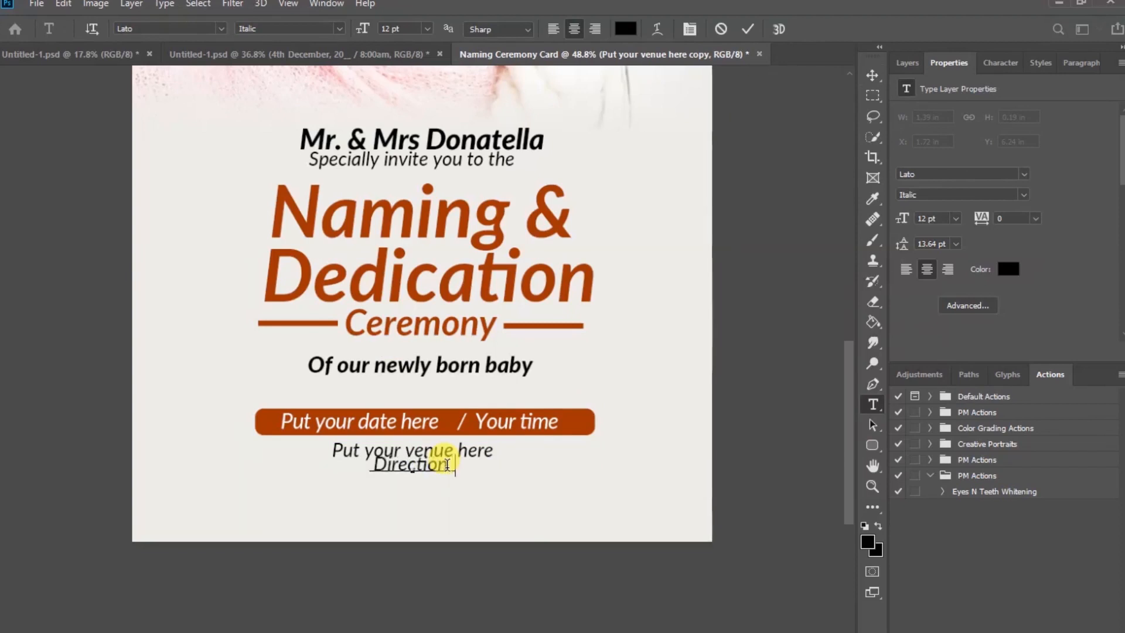
text( to location)
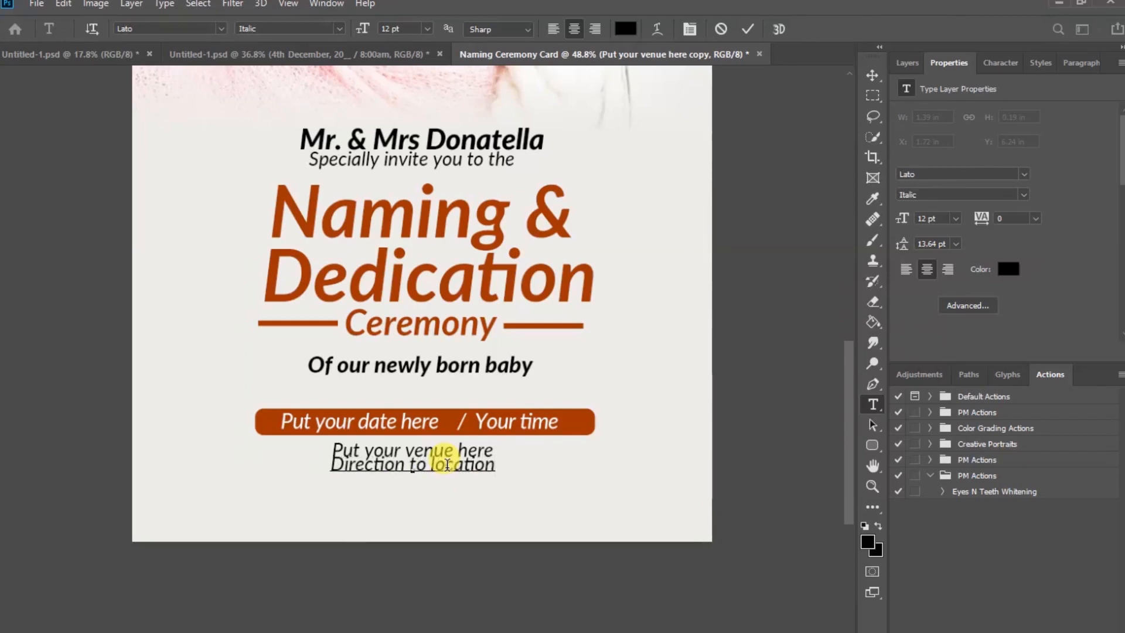
text())
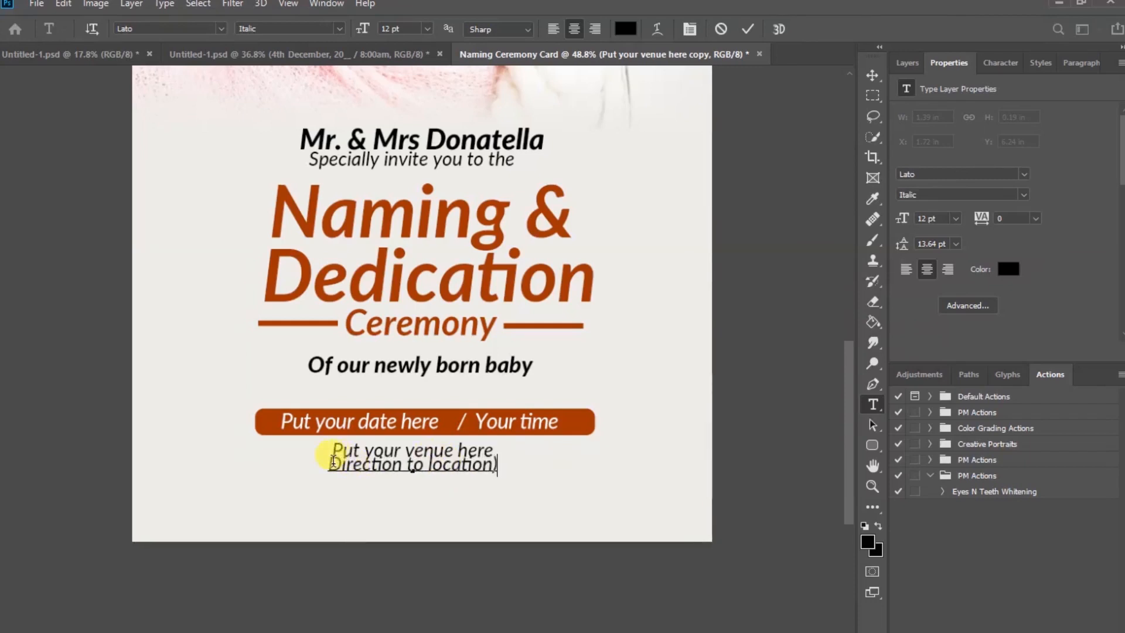
text(()
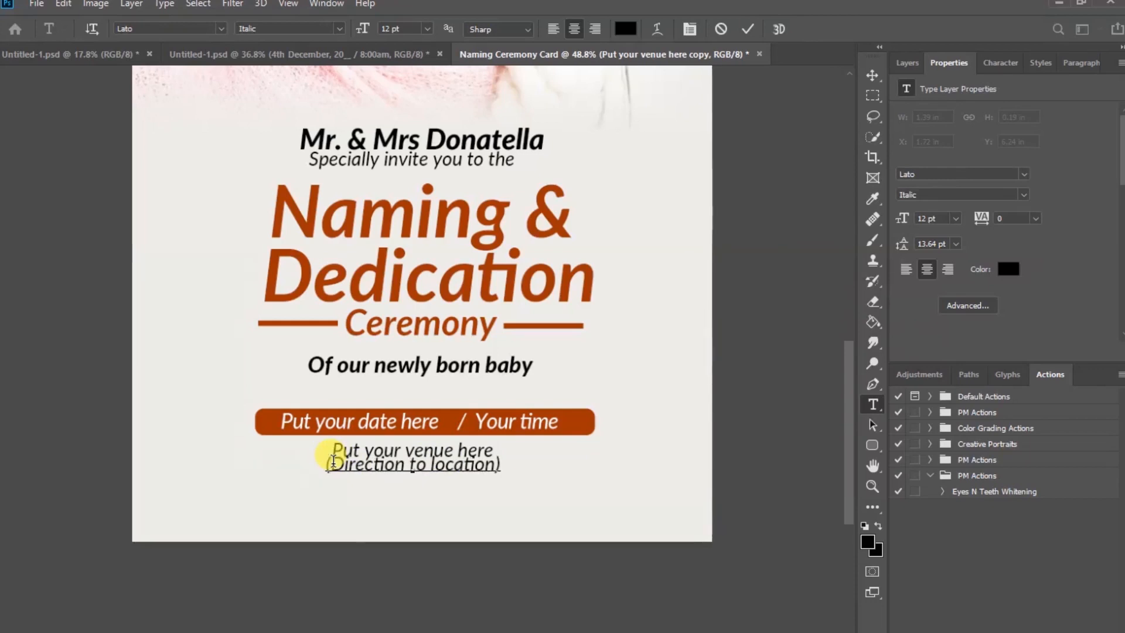
click(747, 31)
key(v)
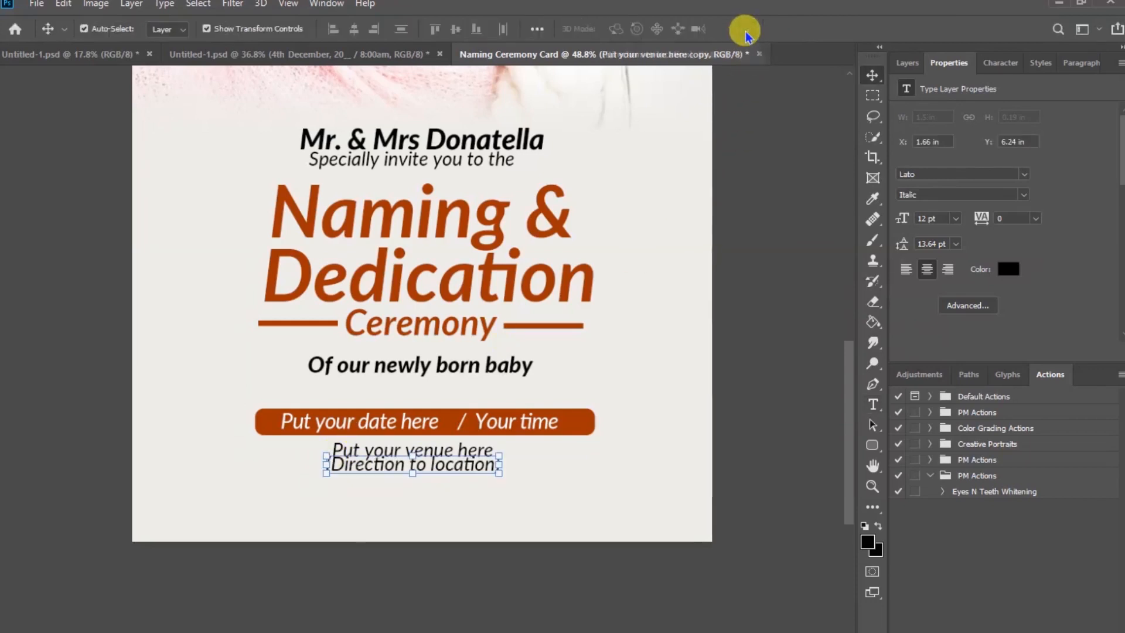
Style "(Direction to location)" in Bold Italic, lower it slightly to Y 6.26 in, and colour it a13603 sampled from the date bar.
click(1024, 196)
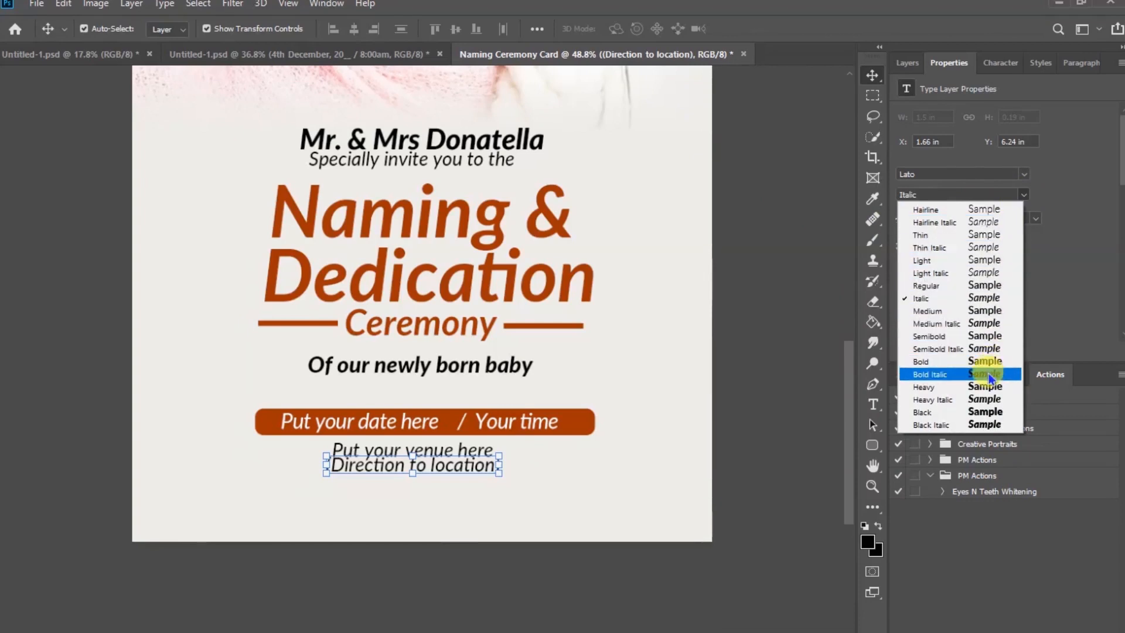
click(973, 373)
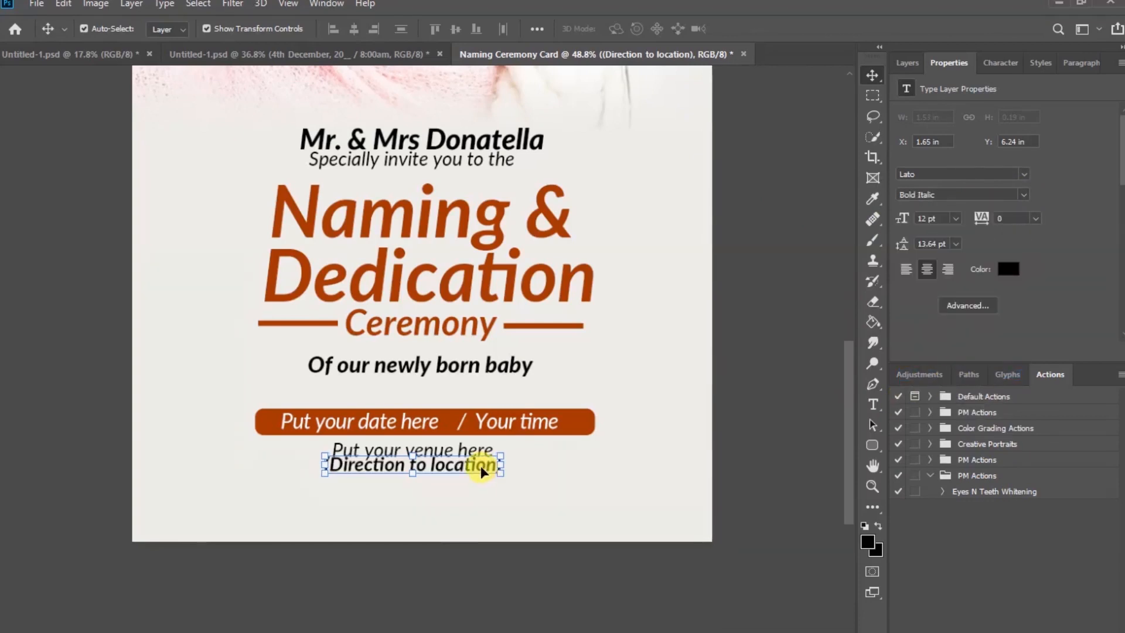
drag(481, 472, 483, 475)
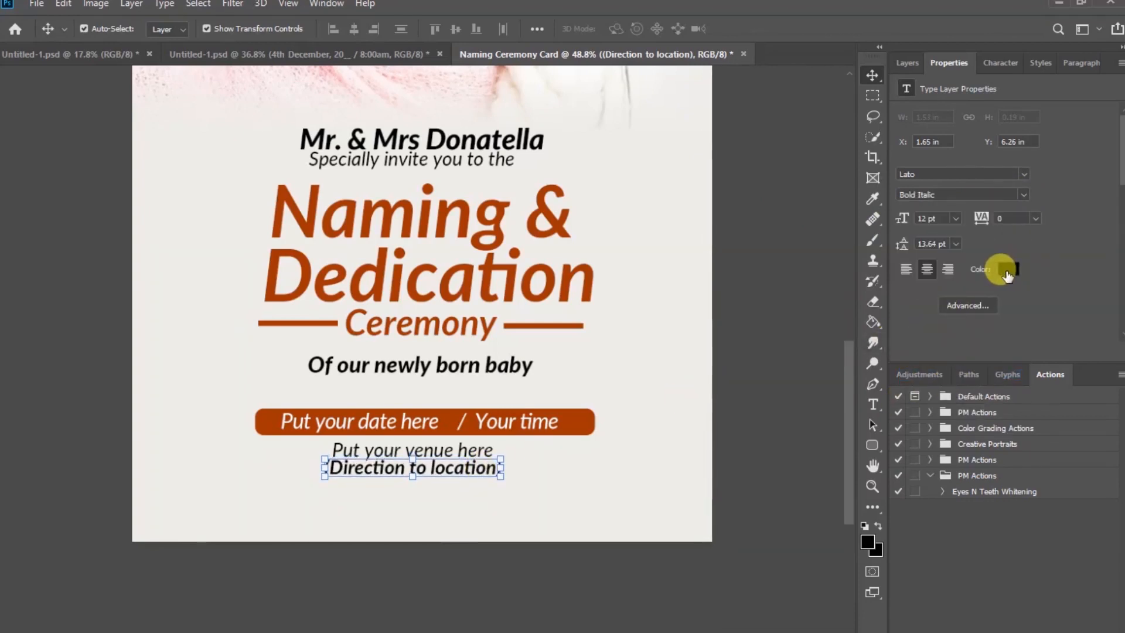
click(1006, 271)
click(591, 419)
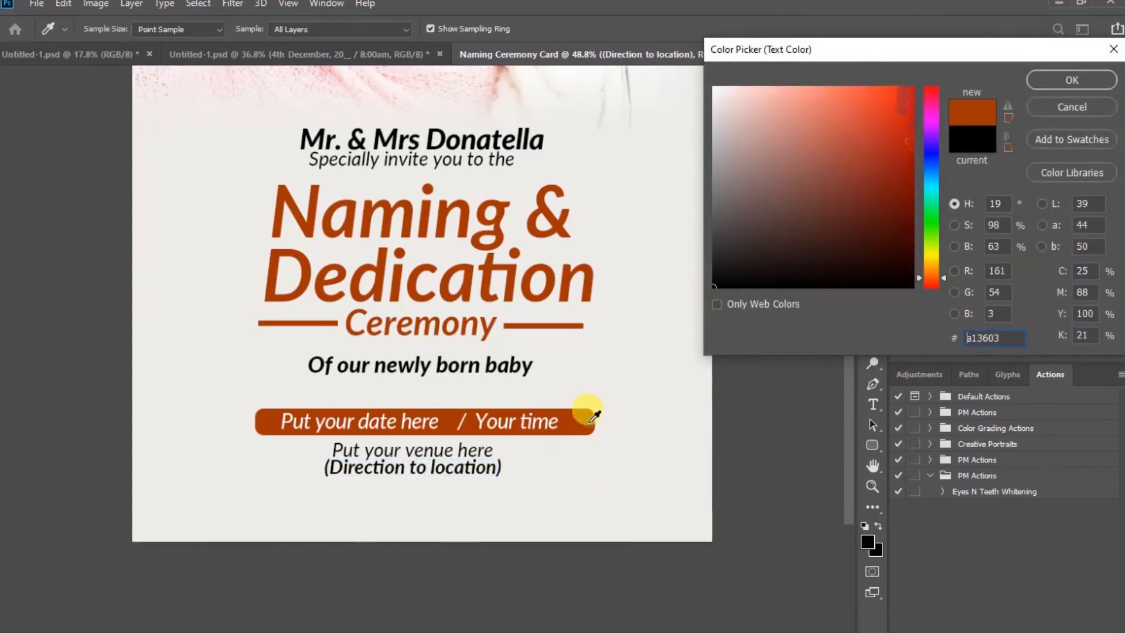
click(1081, 88)
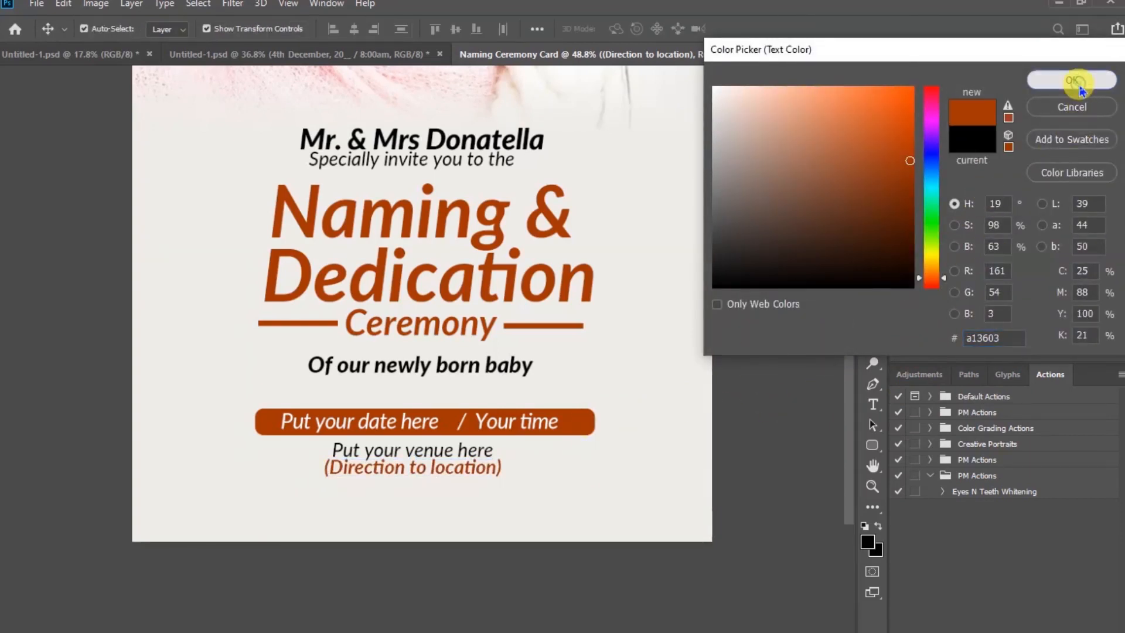
Nudge "(Direction to location)" slightly left and down to centre and space it beneath the venue line.
key(Left)
key(Left)
key(Left)
key(Left)
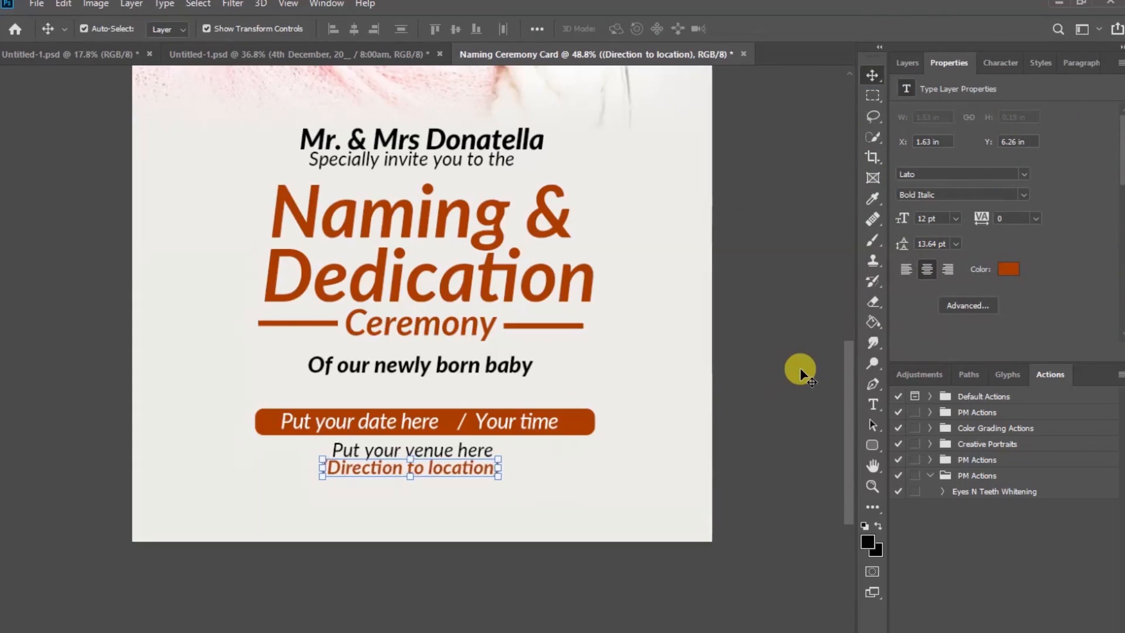
click(791, 371)
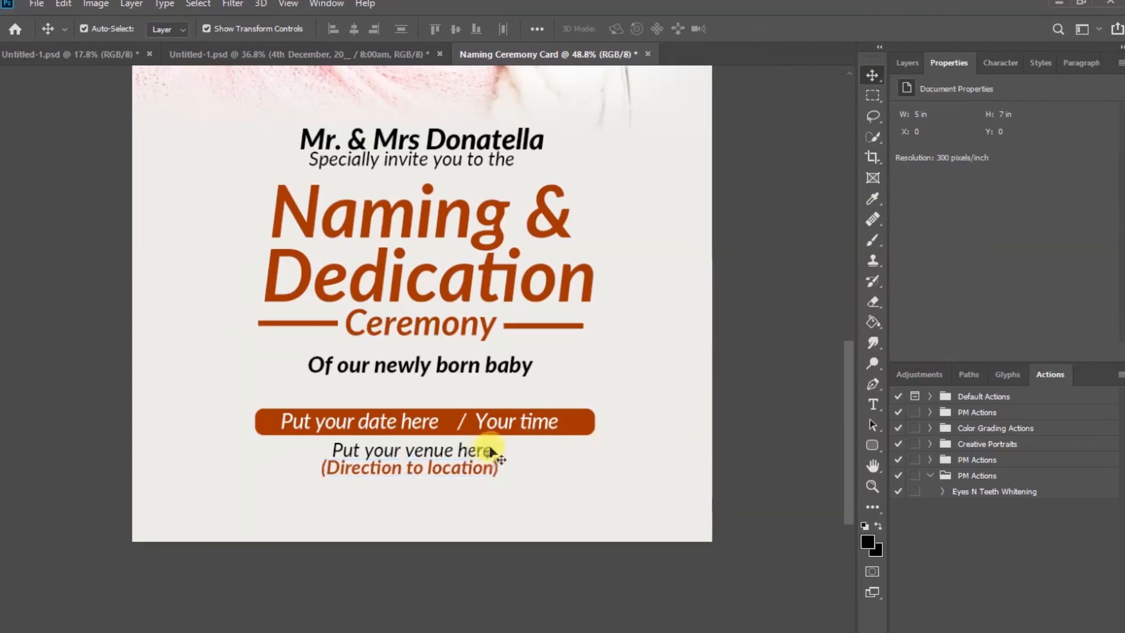
click(464, 473)
key(Down)
key(Down)
key(Down)
key(Down)
key(Down)
key(Down)
click(771, 350)
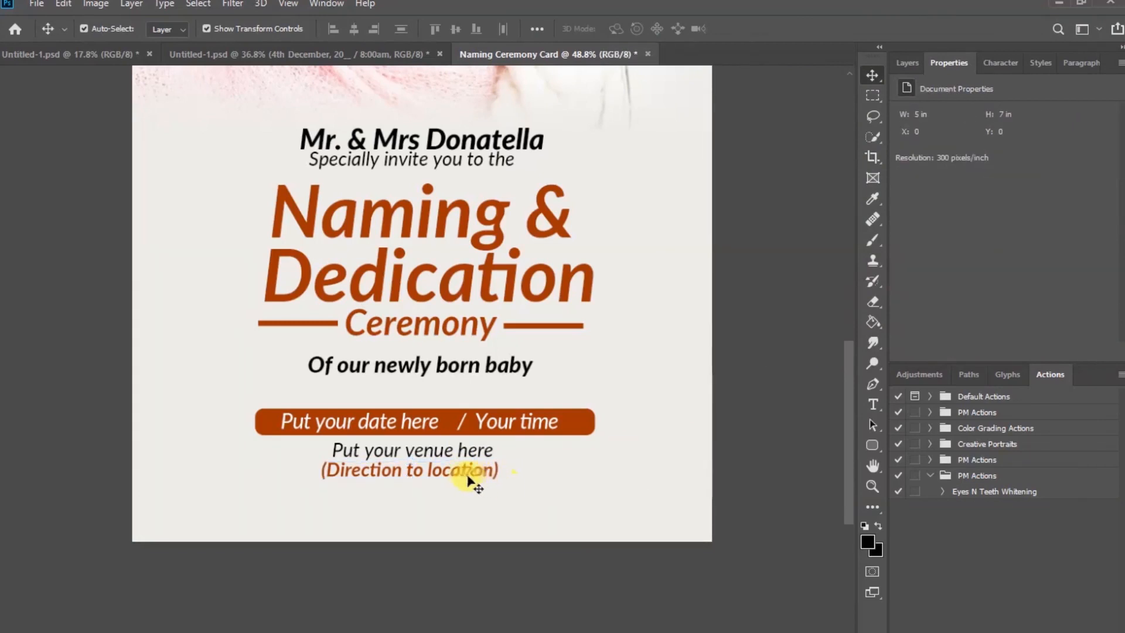
Duplicate "(Direction to location)" near the card's bottom edge and change the copy's text to "(Put your contact numbers here)".
drag(452, 469, 448, 505)
double_click(449, 505)
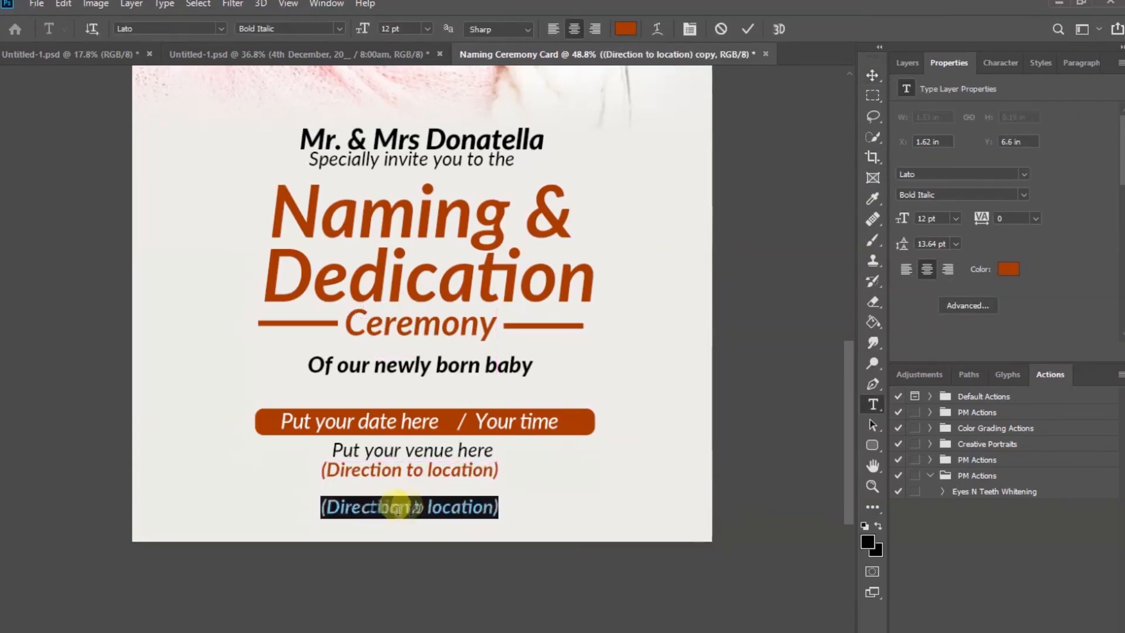
drag(326, 505, 489, 507)
text(P)
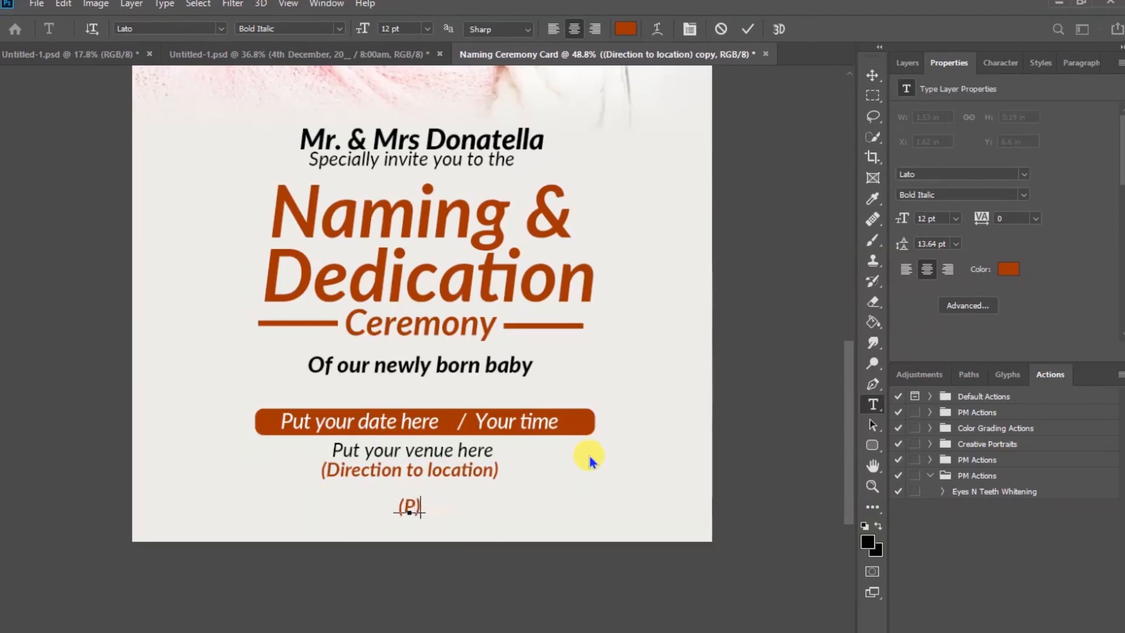
text(ut your contact numbers )
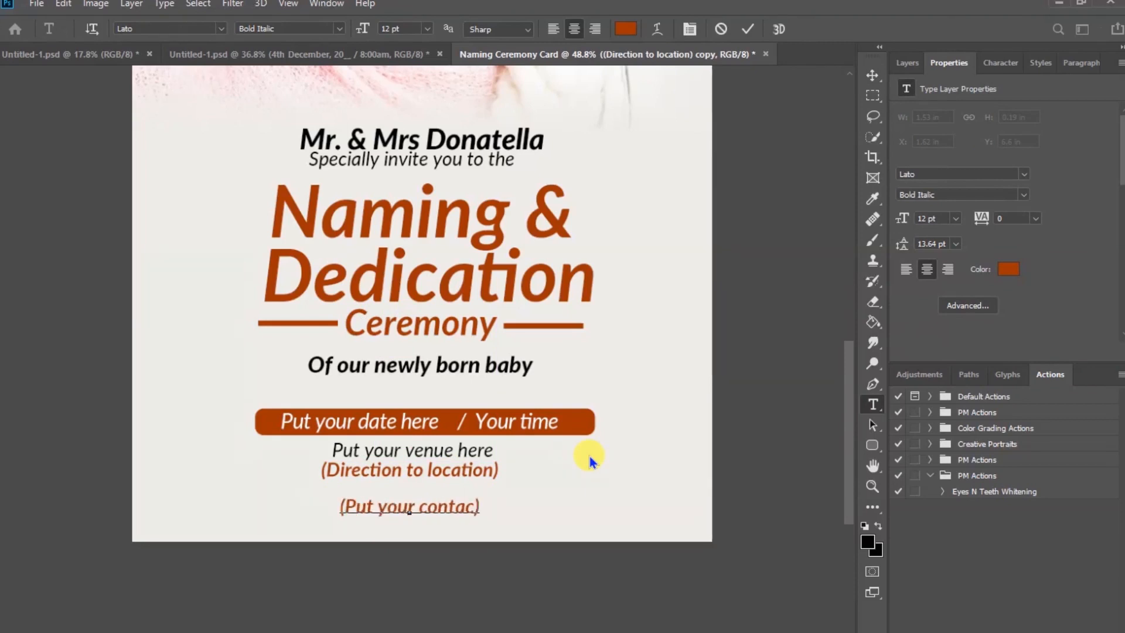
text(here)
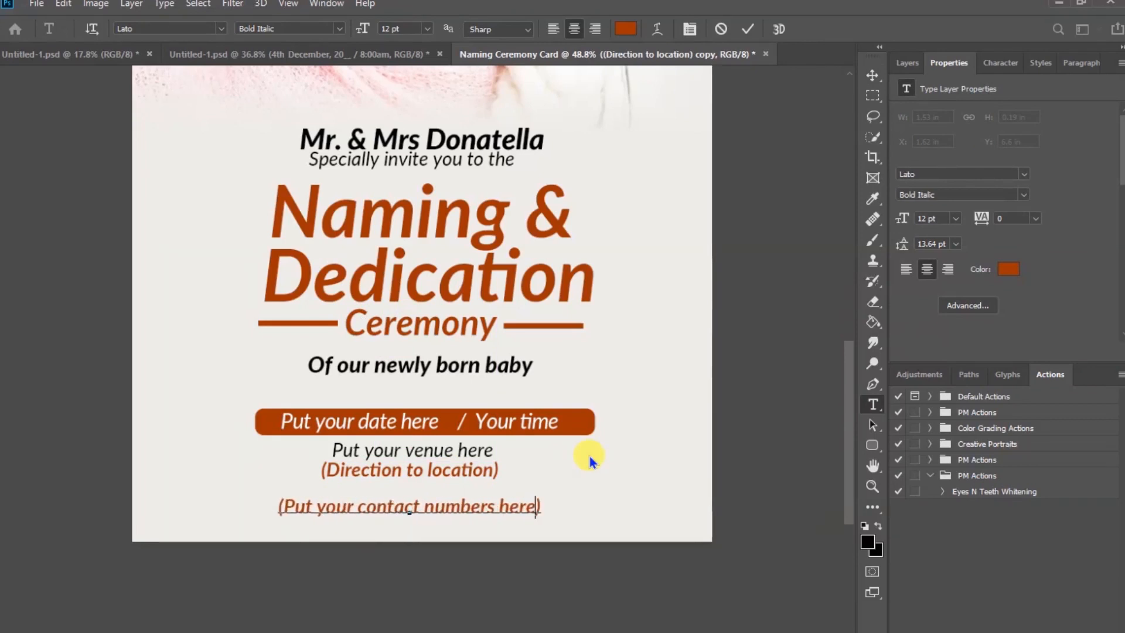
click(747, 29)
key(v)
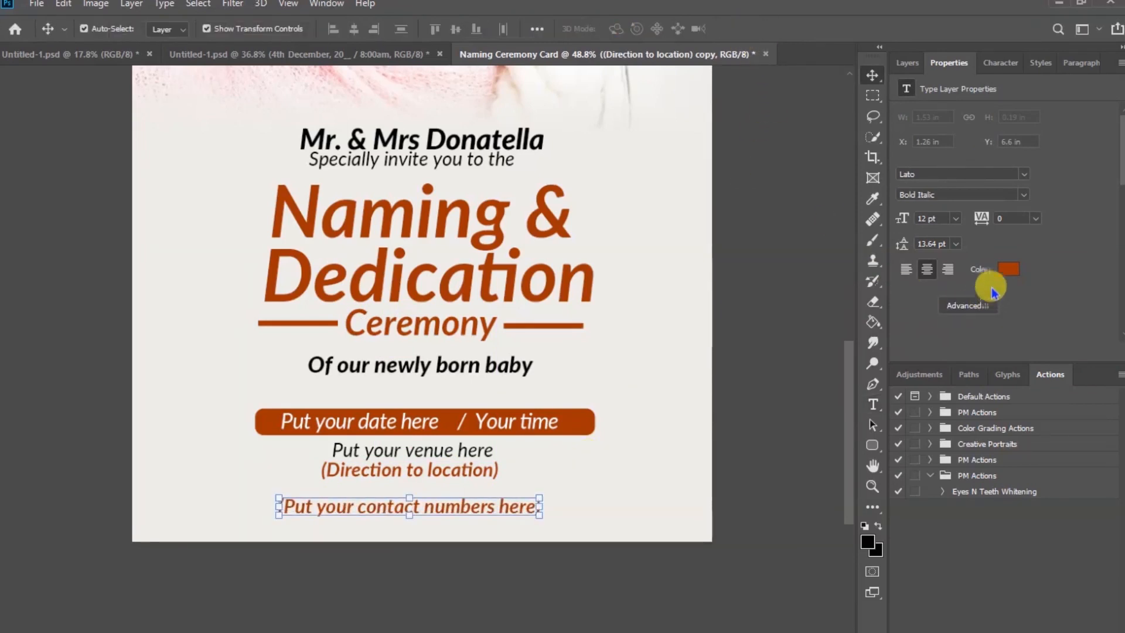
Recolour "(Put your contact numbers here)" to black 000000, sampled from the parents' heading, and set its font style to Italic.
click(1007, 270)
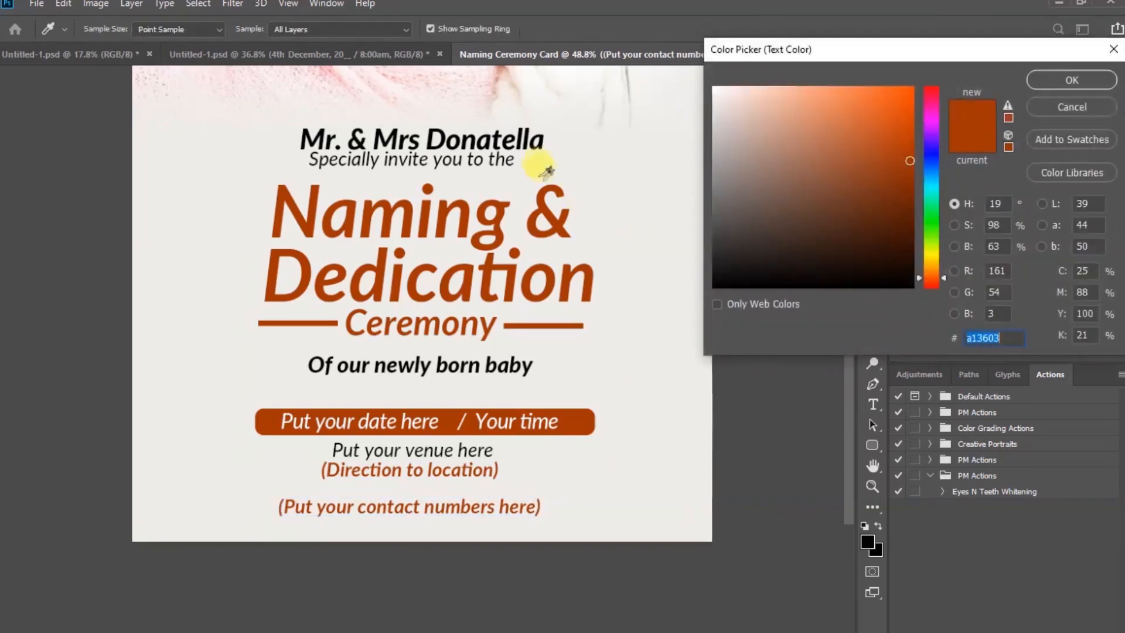
click(524, 133)
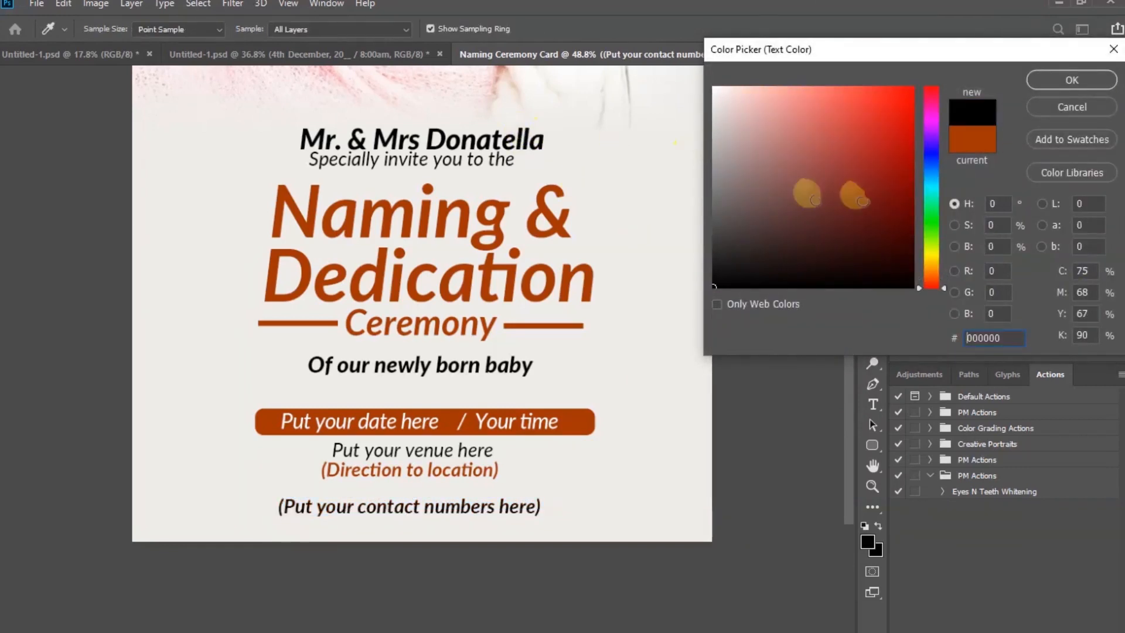
click(1058, 83)
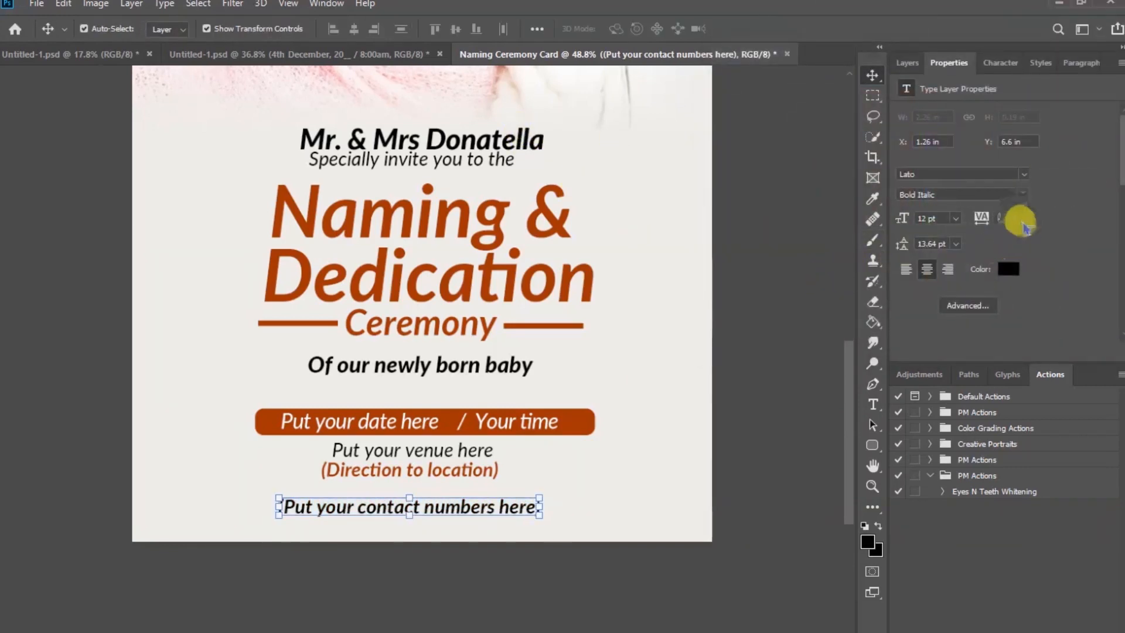
click(1025, 197)
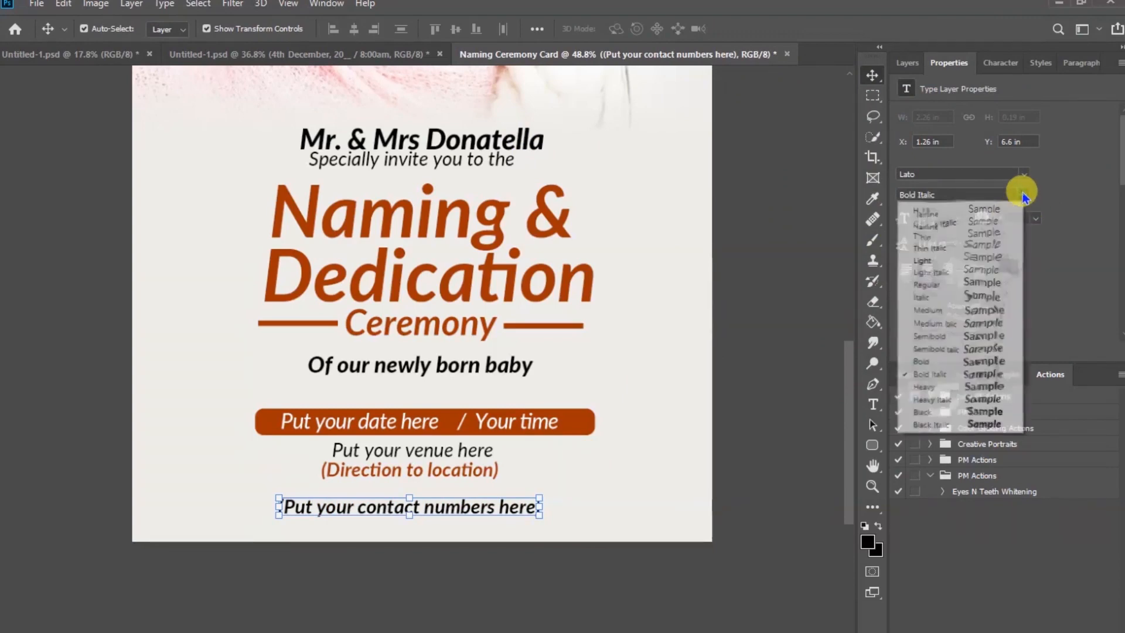
click(986, 297)
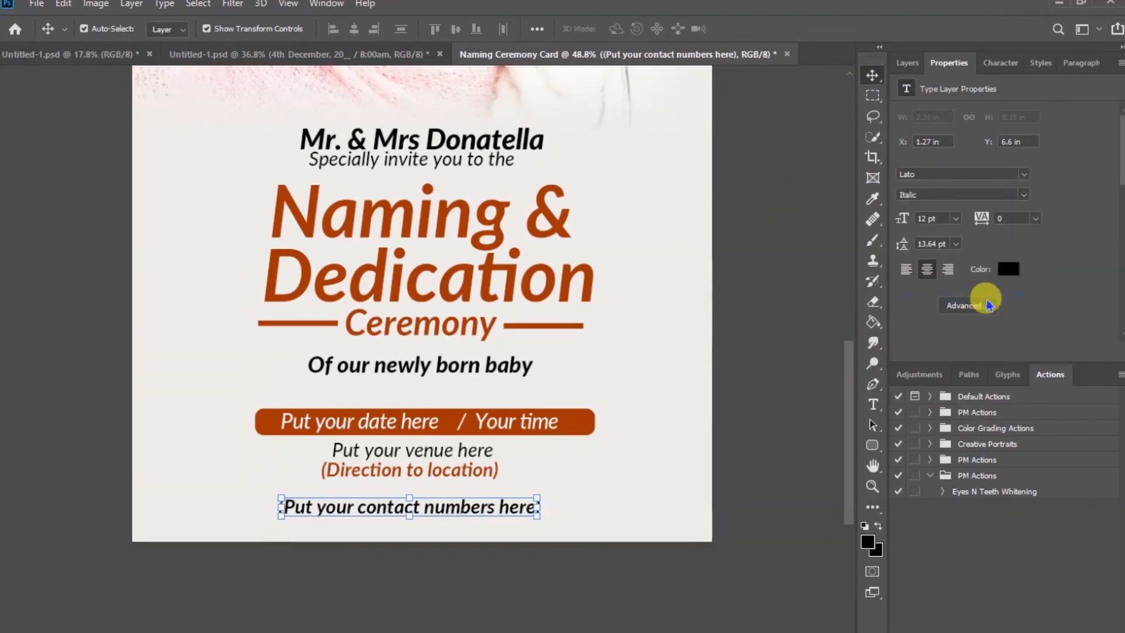
click(775, 384)
Place the orange-dot-pattern image file into the Naming Ceremony Card as a new layer on top.
scroll(652, 442, down, 4)
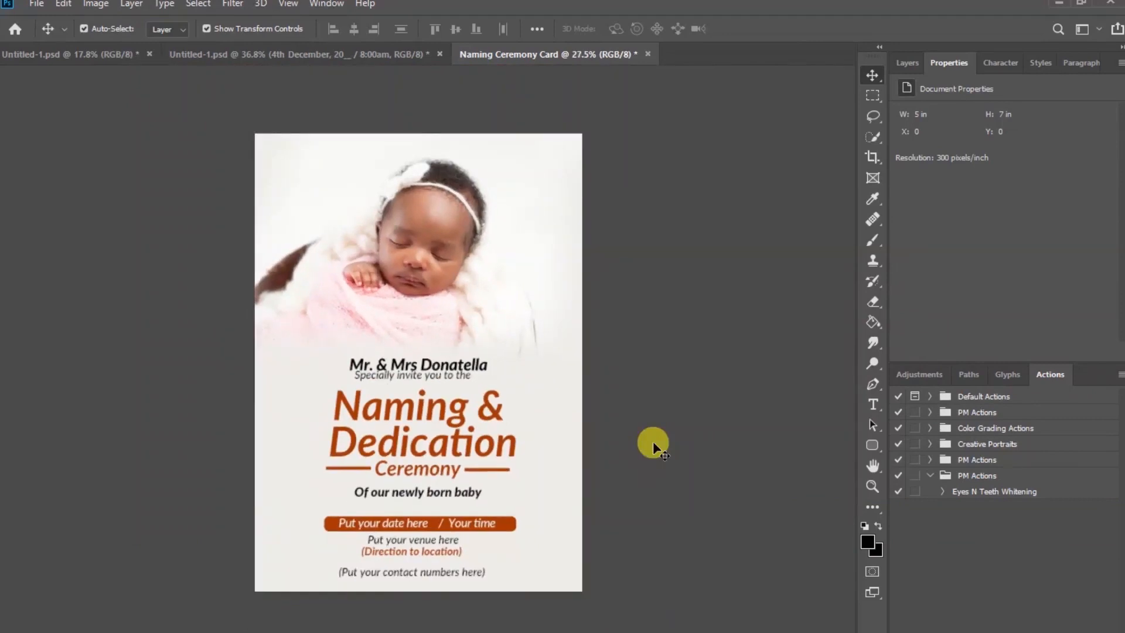
scroll(653, 441, up, 1)
key(F7)
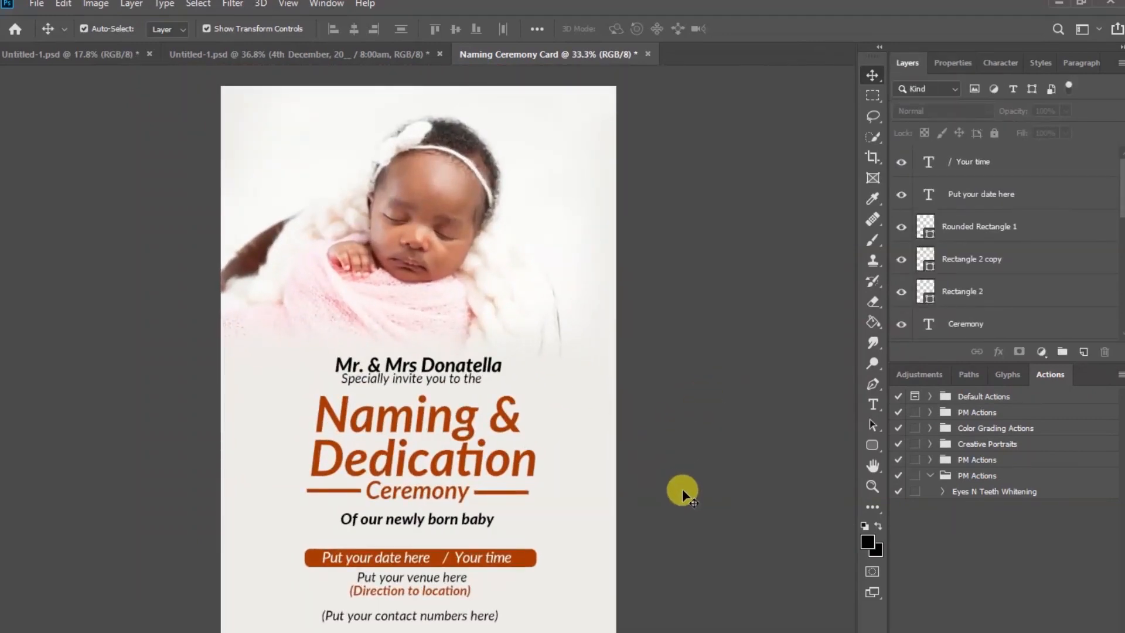
mouse_move(634, 632)
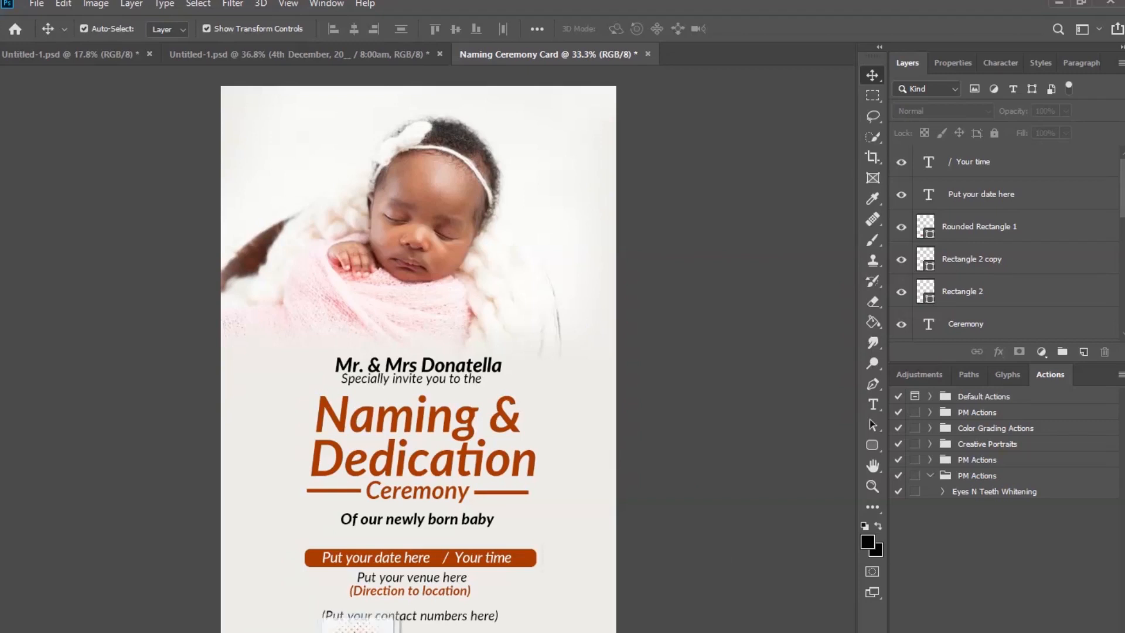
drag(362, 631, 516, 394)
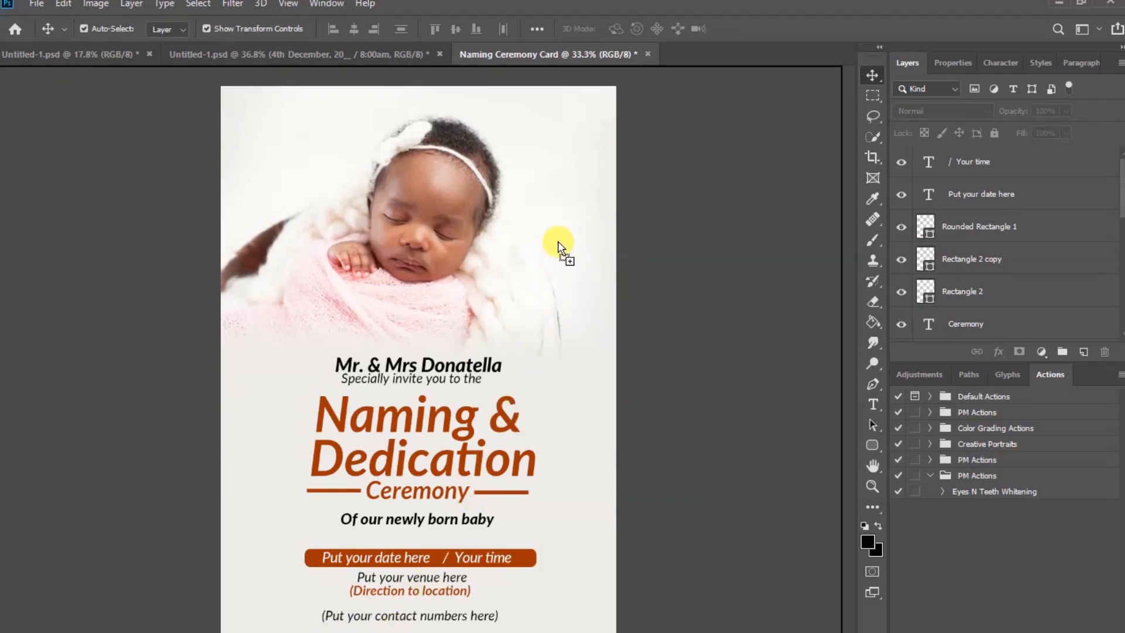
drag(561, 246, 559, 245)
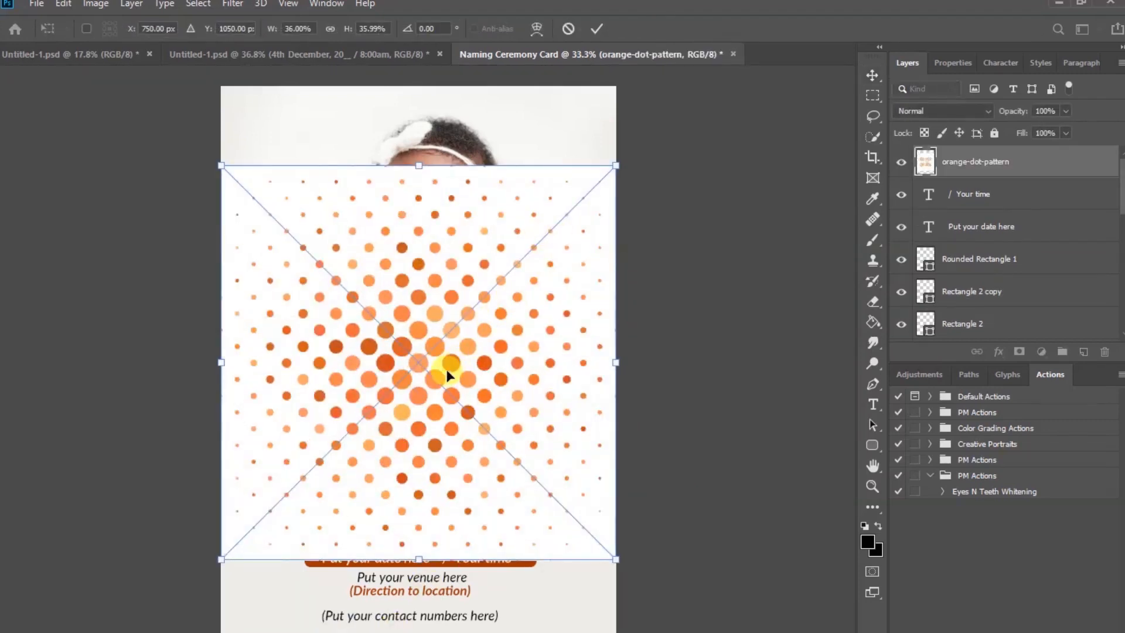
Scale the dot pattern to about 16% and place it over the card's upper-right corner at X 1402.50 px, Y 279 px.
drag(450, 369, 453, 290)
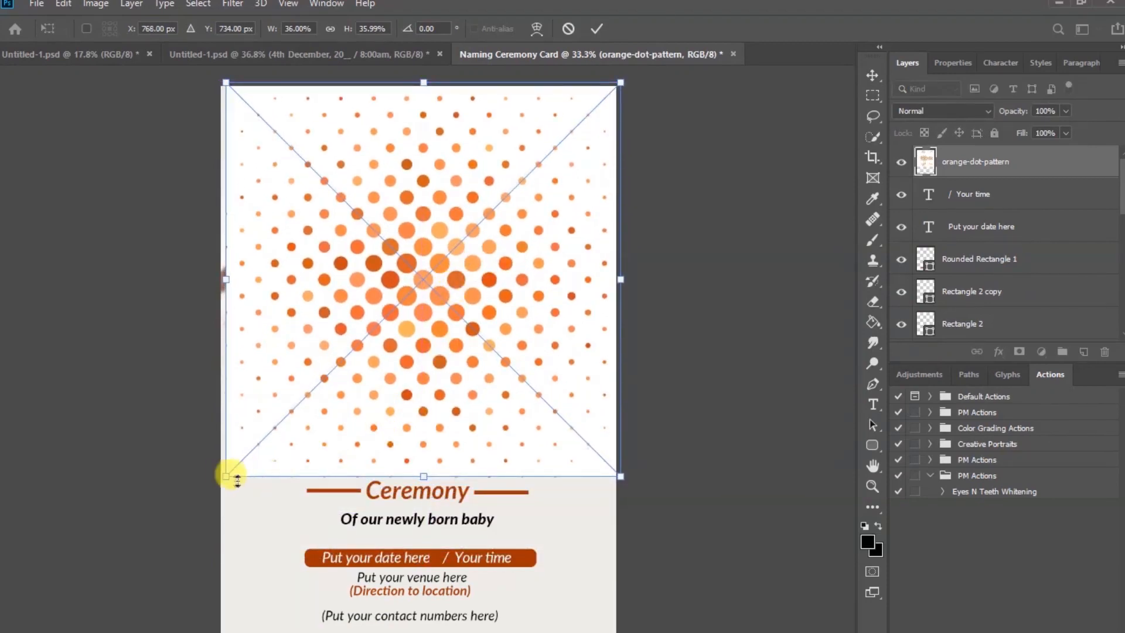
drag(225, 476, 518, 308)
drag(620, 161, 642, 155)
drag(553, 152, 598, 142)
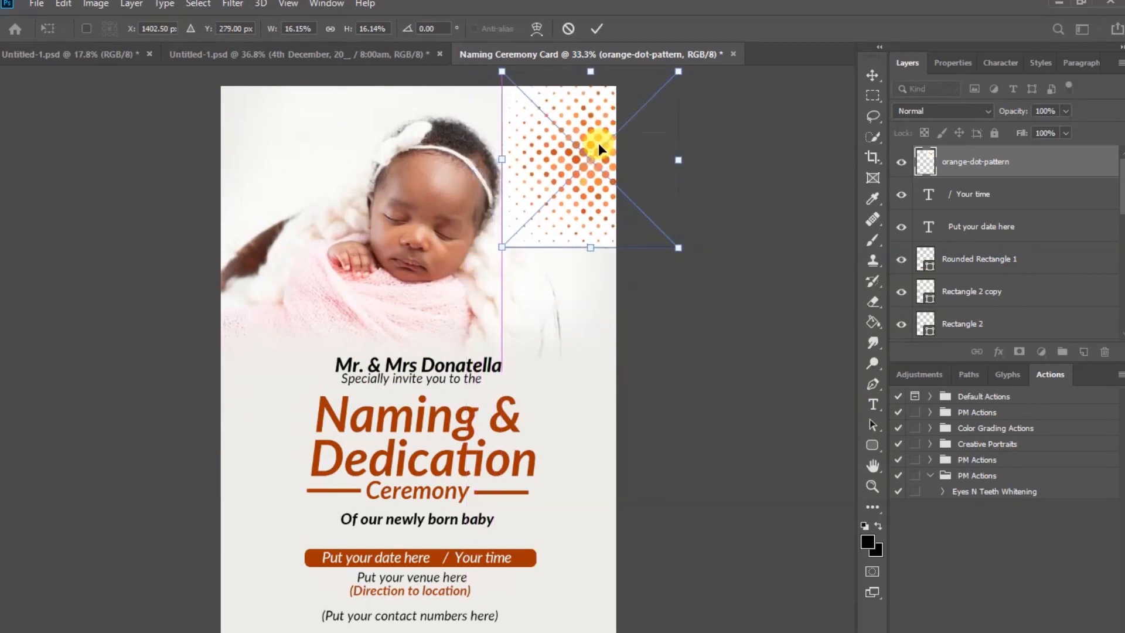
click(598, 29)
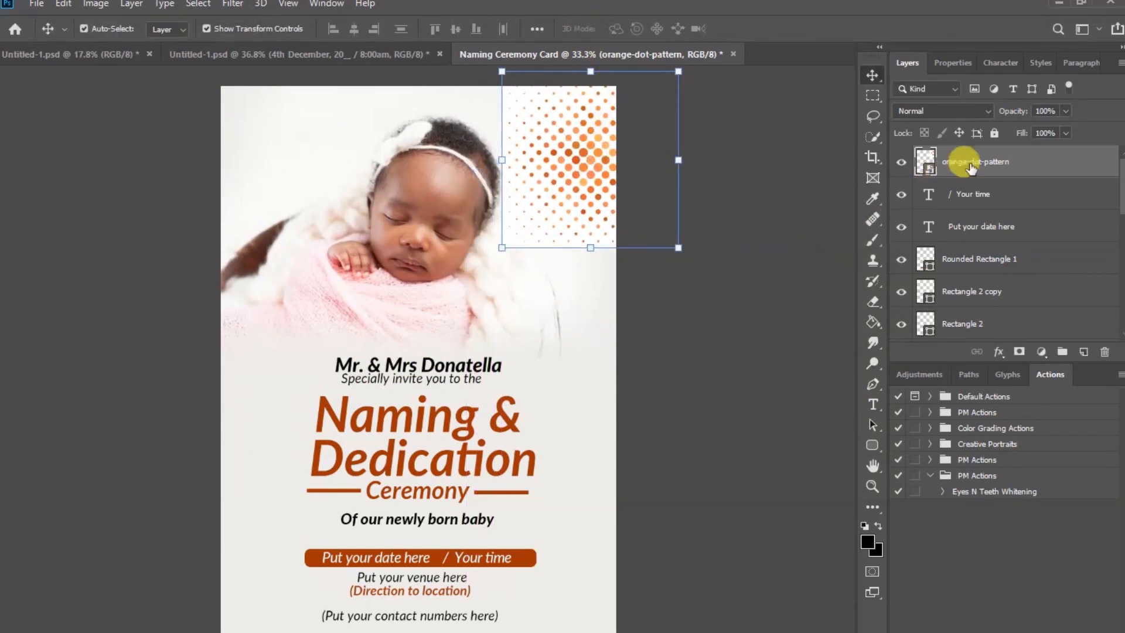
Set the orange-dot-pattern layer's blend mode to Multiply.
click(989, 114)
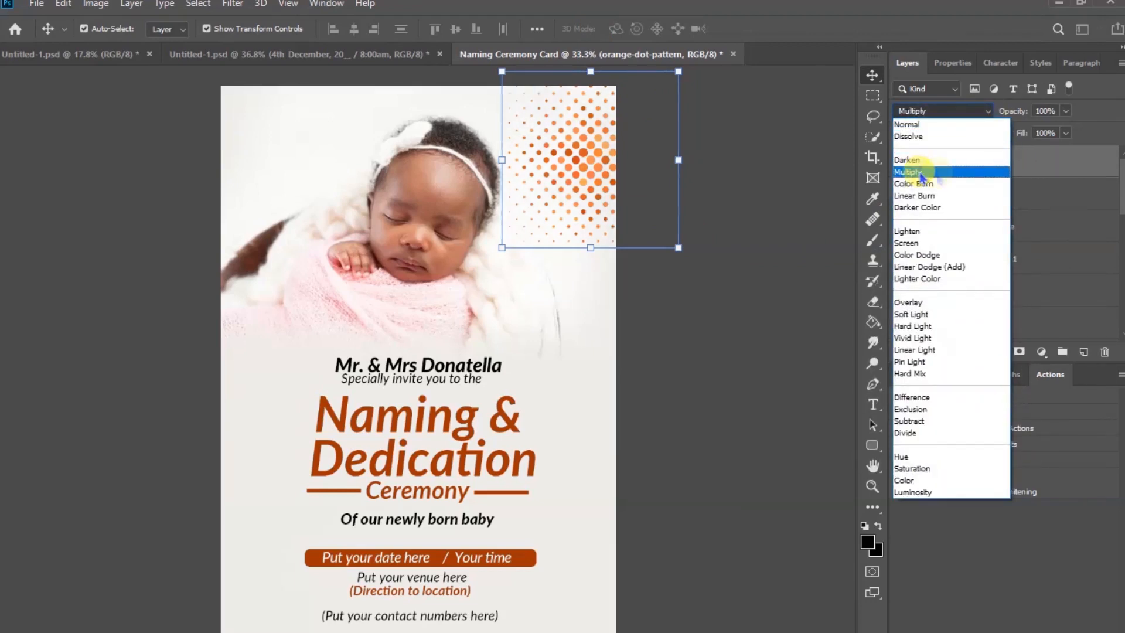
click(967, 173)
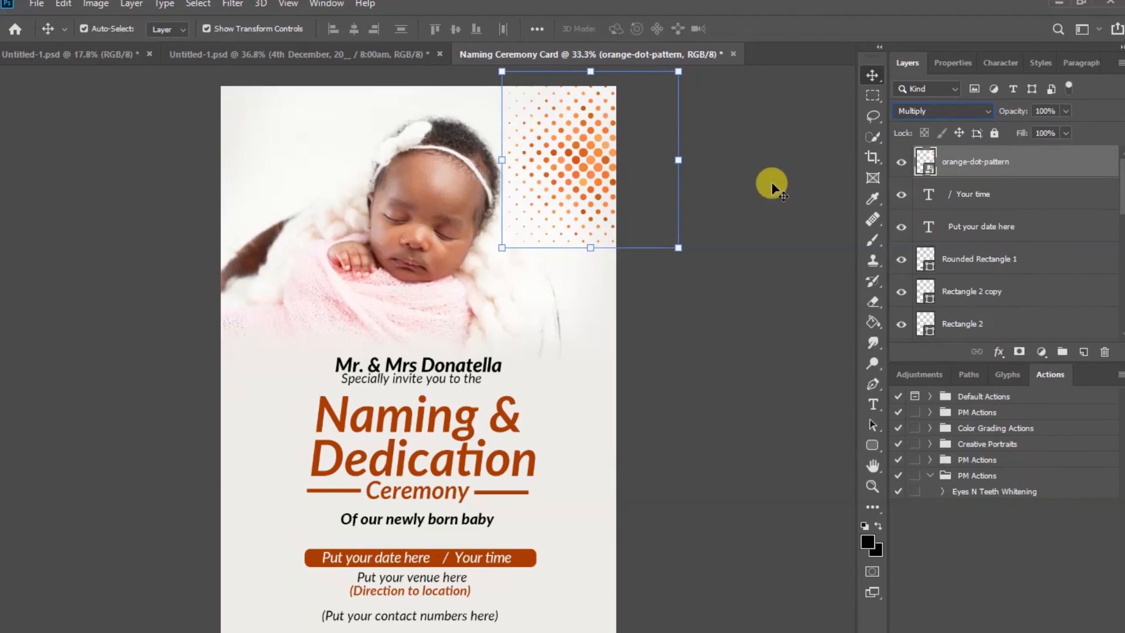
click(771, 183)
Shift the dot pattern further into the card's upper-right corner and scale it to about 13.7% at X 1515 px, Y 220.50 px.
drag(568, 157, 603, 170)
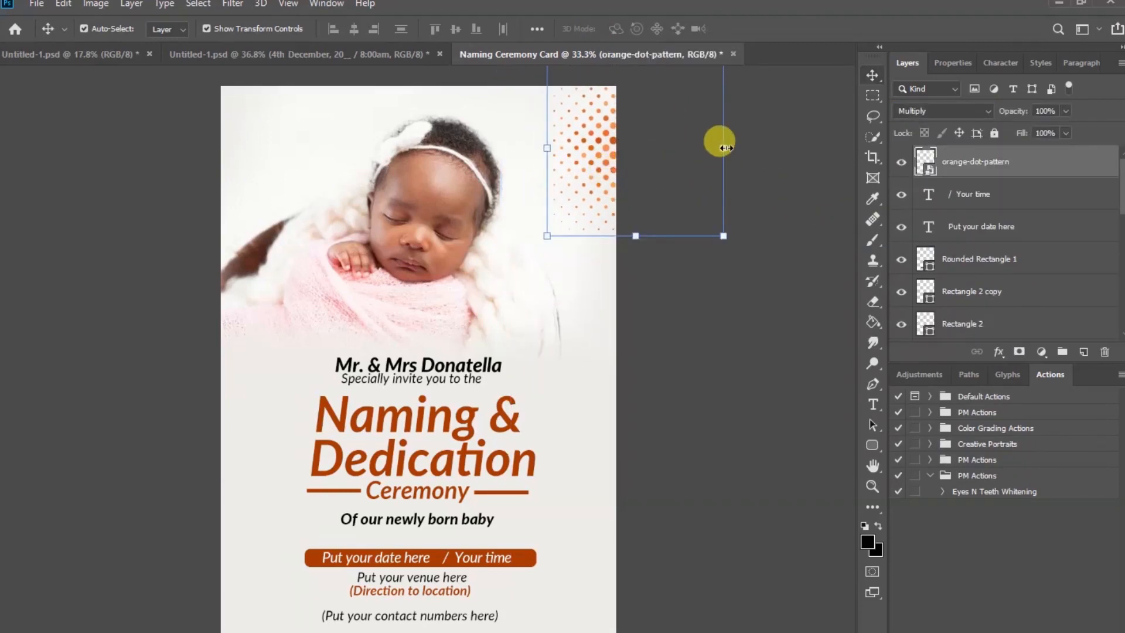
drag(722, 147, 692, 146)
drag(597, 150, 603, 138)
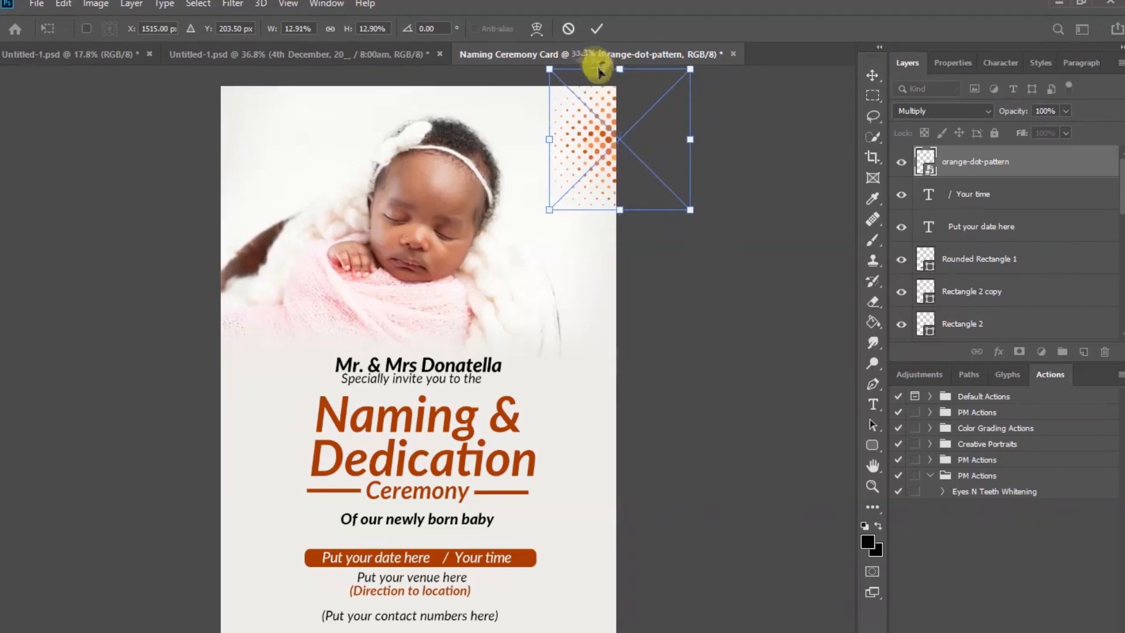
click(599, 29)
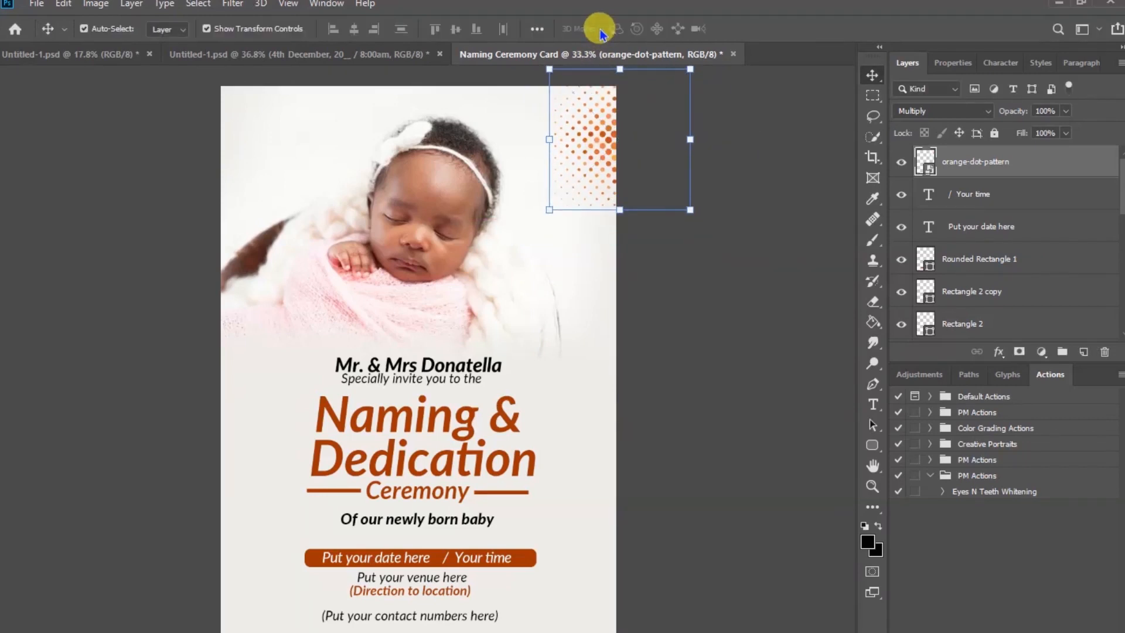
drag(615, 210, 619, 218)
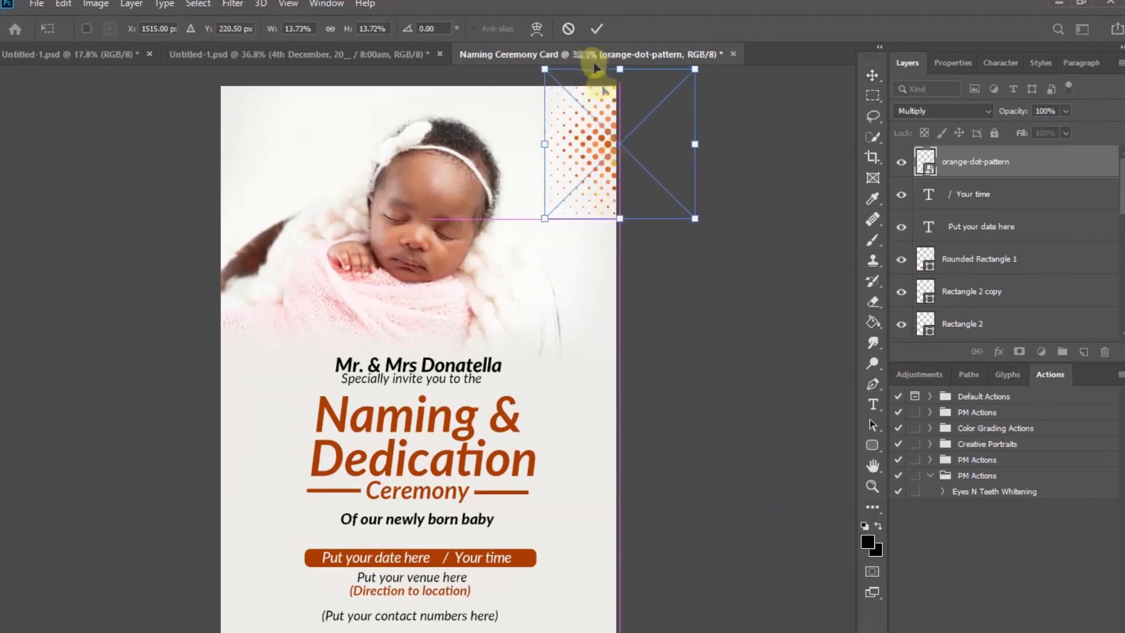
click(596, 29)
click(718, 188)
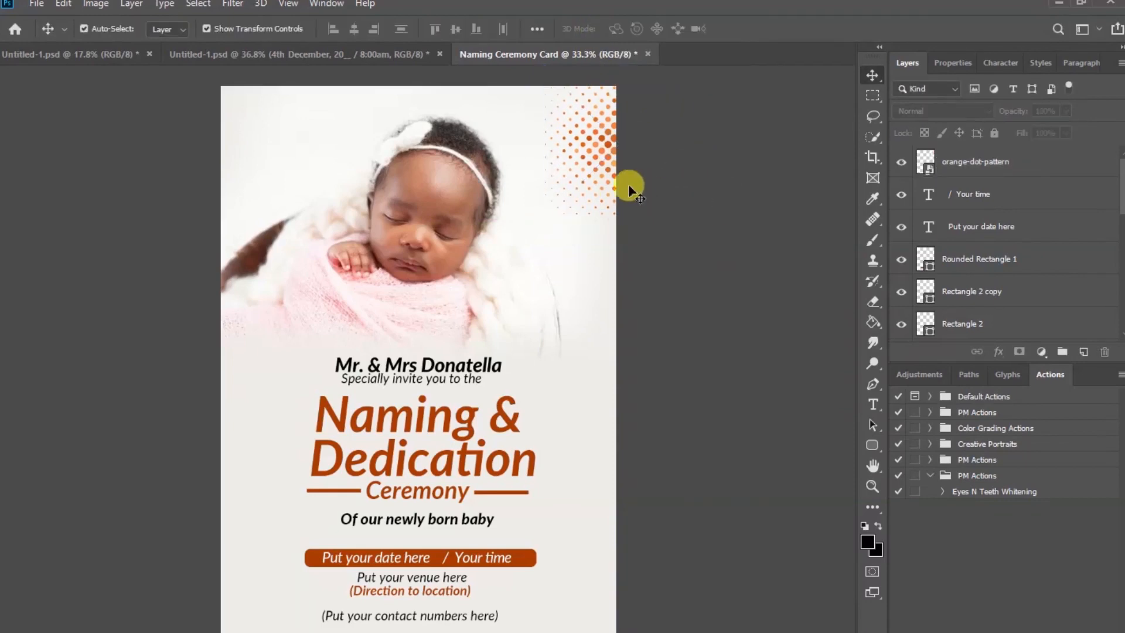
Duplicate the dot pattern into the card's lower-left corner and place another, smaller copy at the centre over the parents' heading.
drag(587, 152, 234, 586)
click(707, 361)
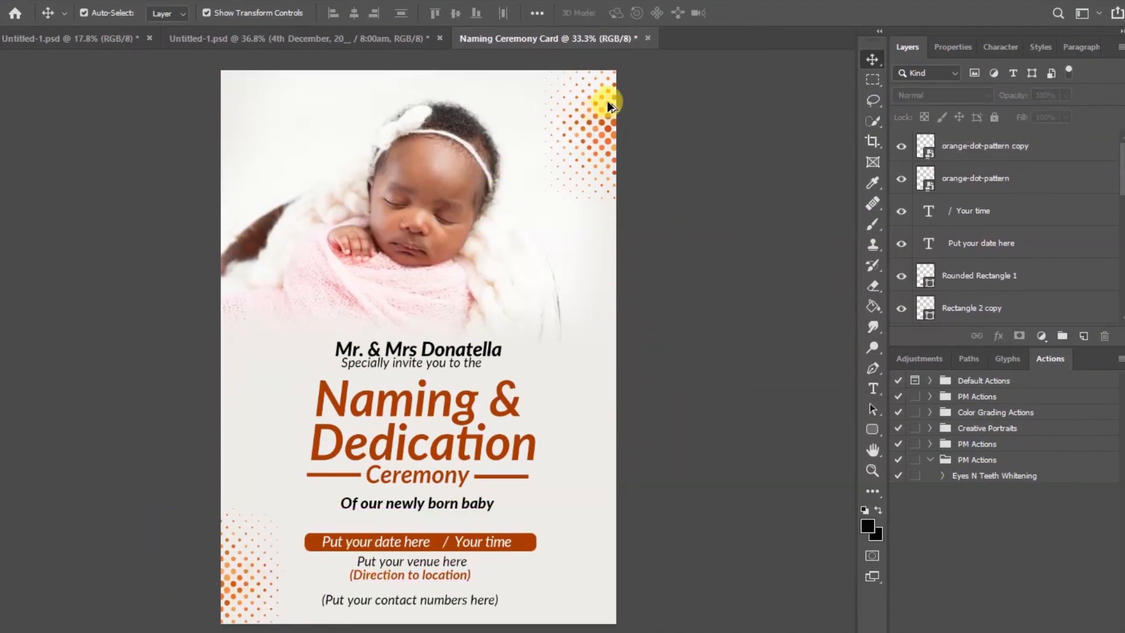
drag(609, 106, 416, 277)
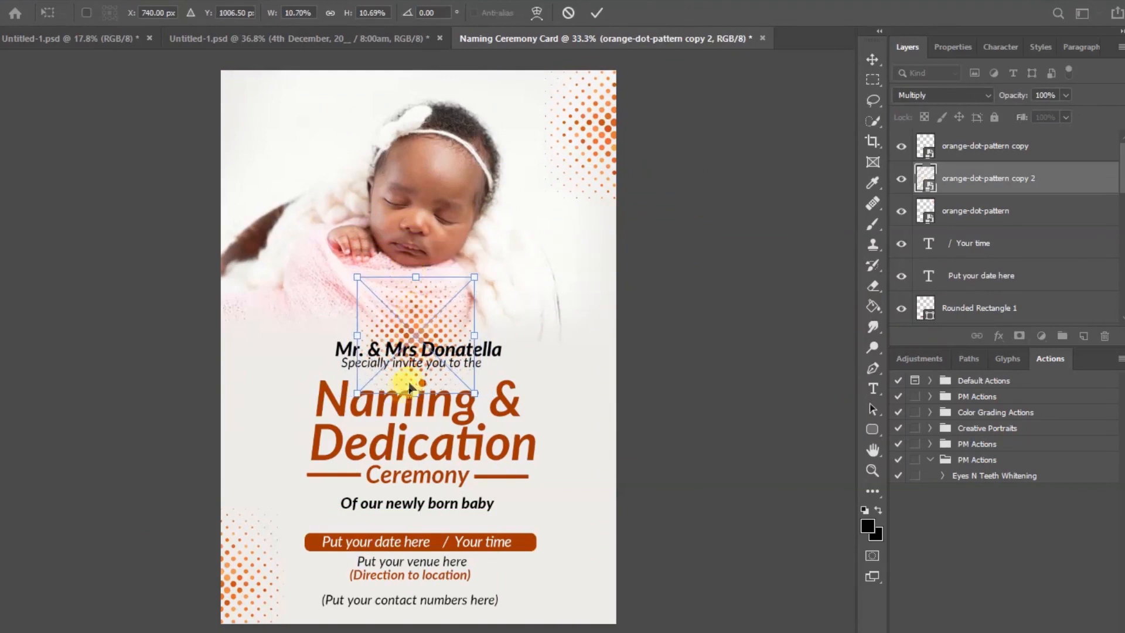
drag(414, 392, 416, 370)
click(597, 13)
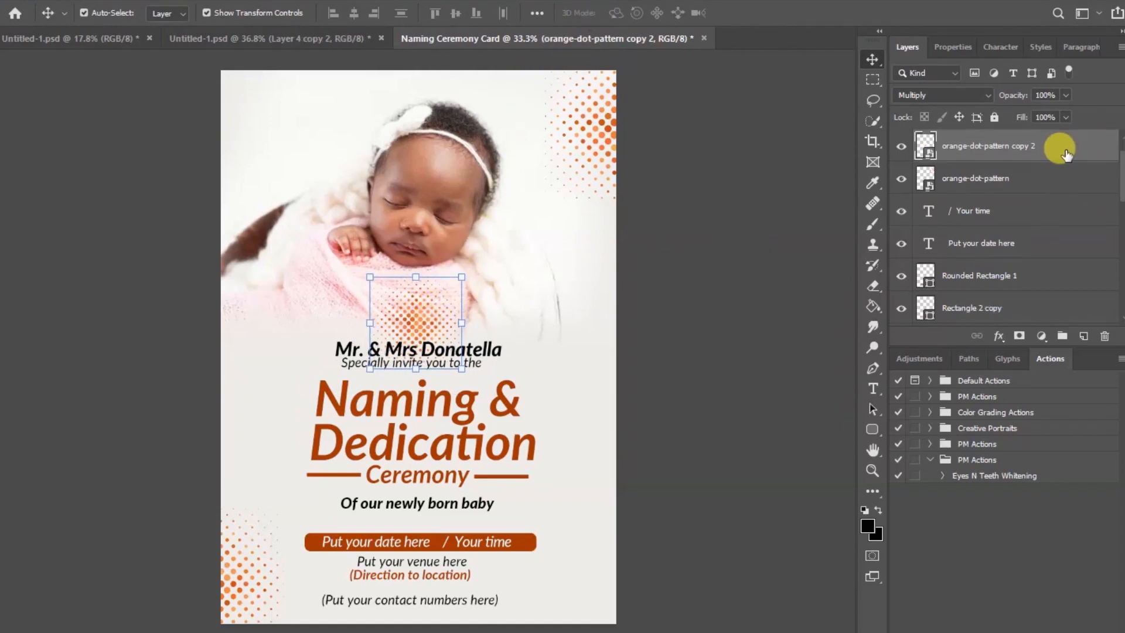
Move the central dot pattern copy's layer beneath the naming c7 photo layer, directly above Rectangle 1.
drag(1065, 154, 1046, 246)
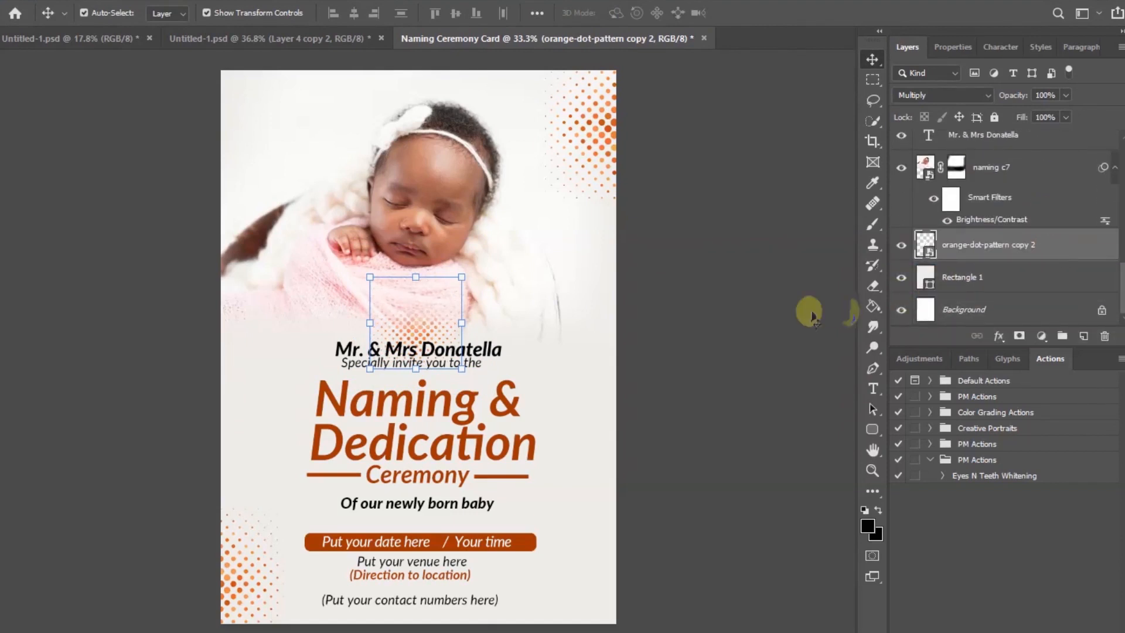
click(699, 256)
click(446, 316)
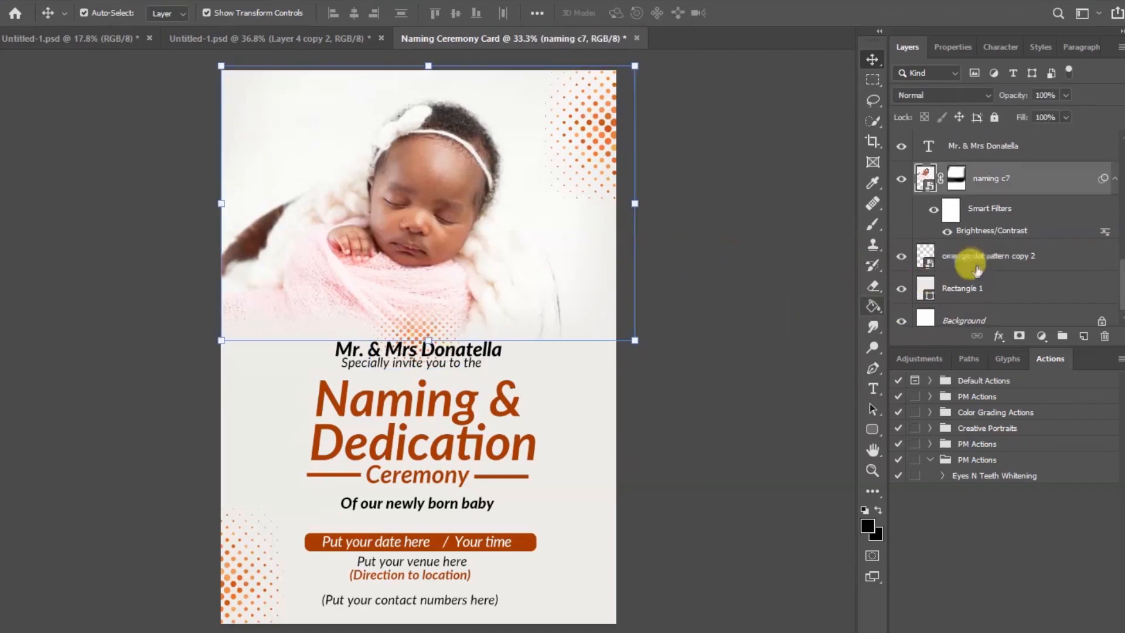
click(984, 252)
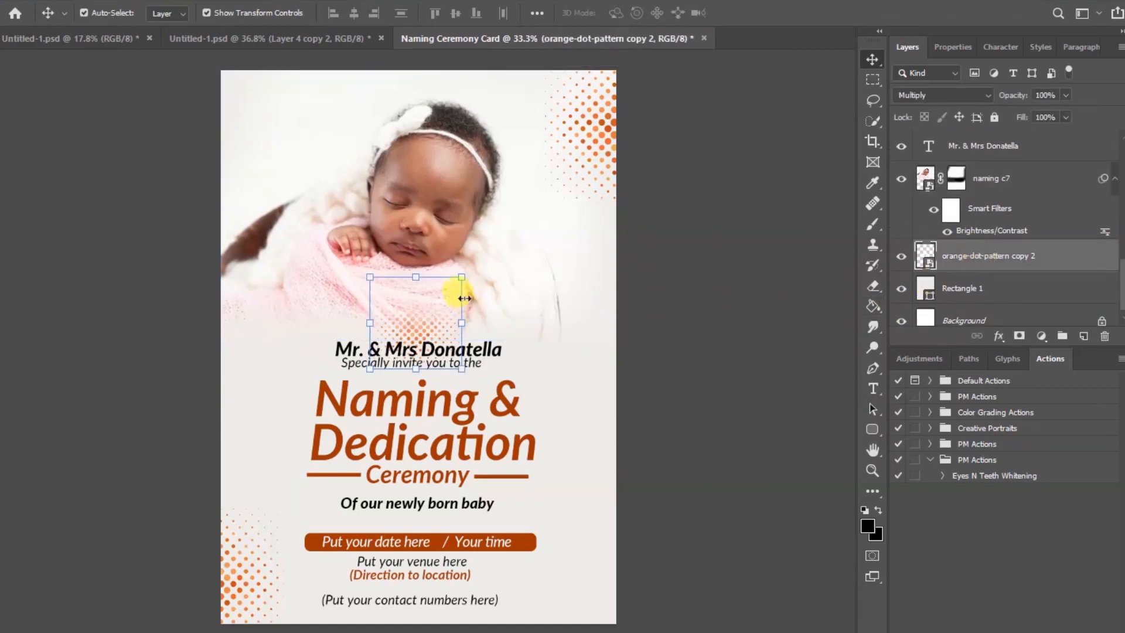
Scale the central dot pattern copy to about 7.5% and nudge it up behind the baby photo's faded lower edge.
click(465, 276)
drag(416, 276, 418, 287)
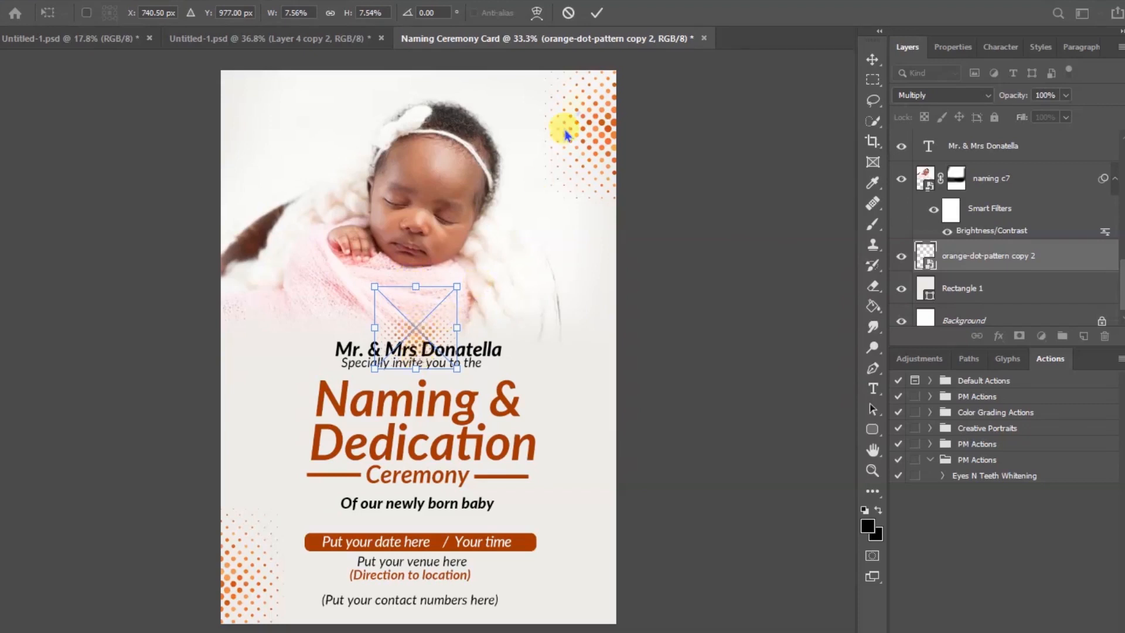
click(596, 13)
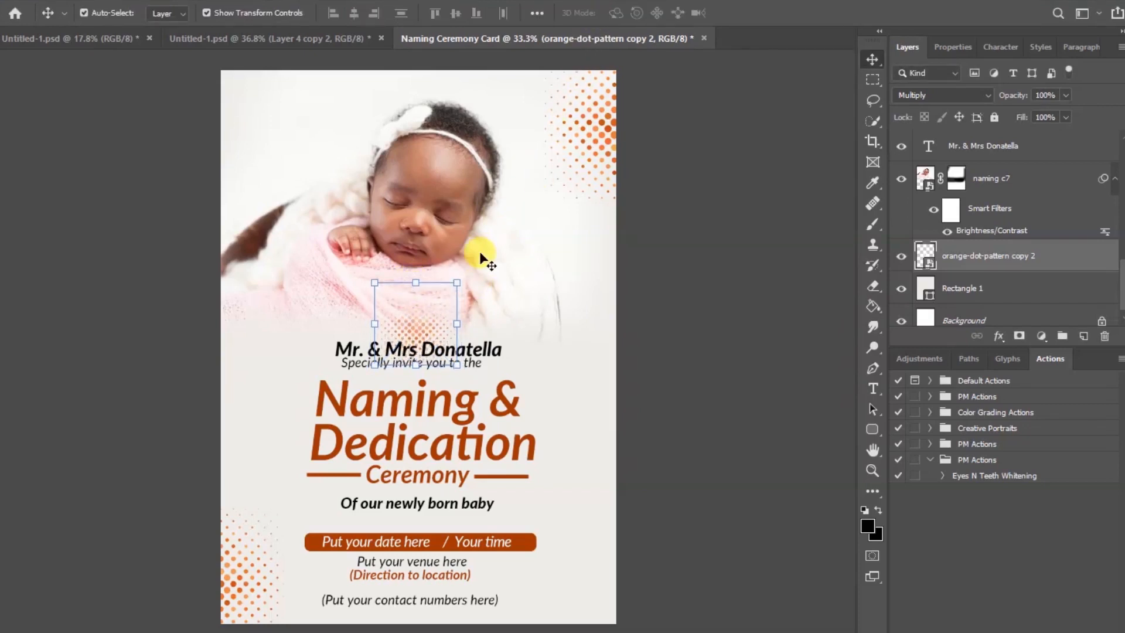
key(shift+Up)
key(shift+Up)
key(shift+Up)
key(shift+Up)
key(shift+Up)
key(shift+Up)
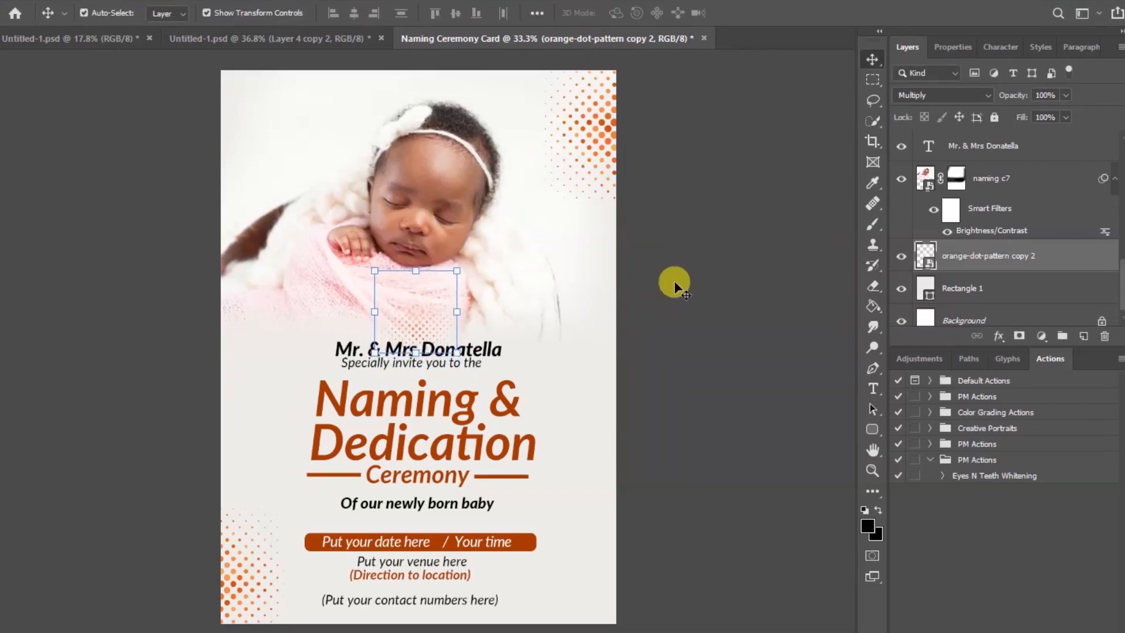
key(shift+Up)
key(shift+Up)
key(shift+Up)
click(674, 286)
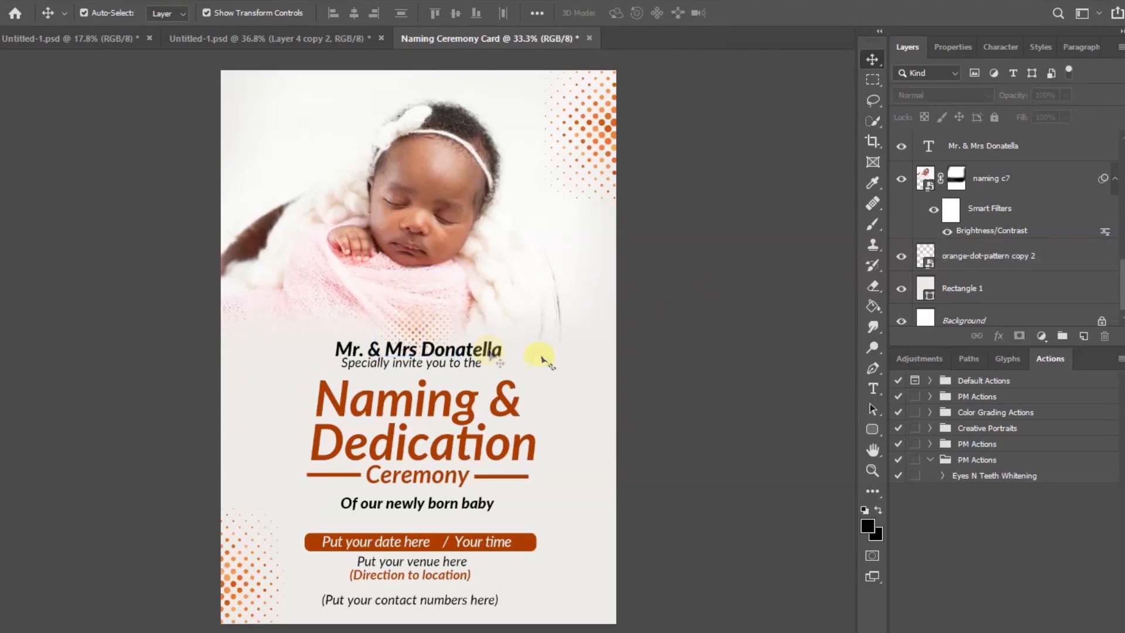
Place the pink cherry blossom ring image (Primavera encabezado) into the card and set its blend mode to Multiply.
click(352, 238)
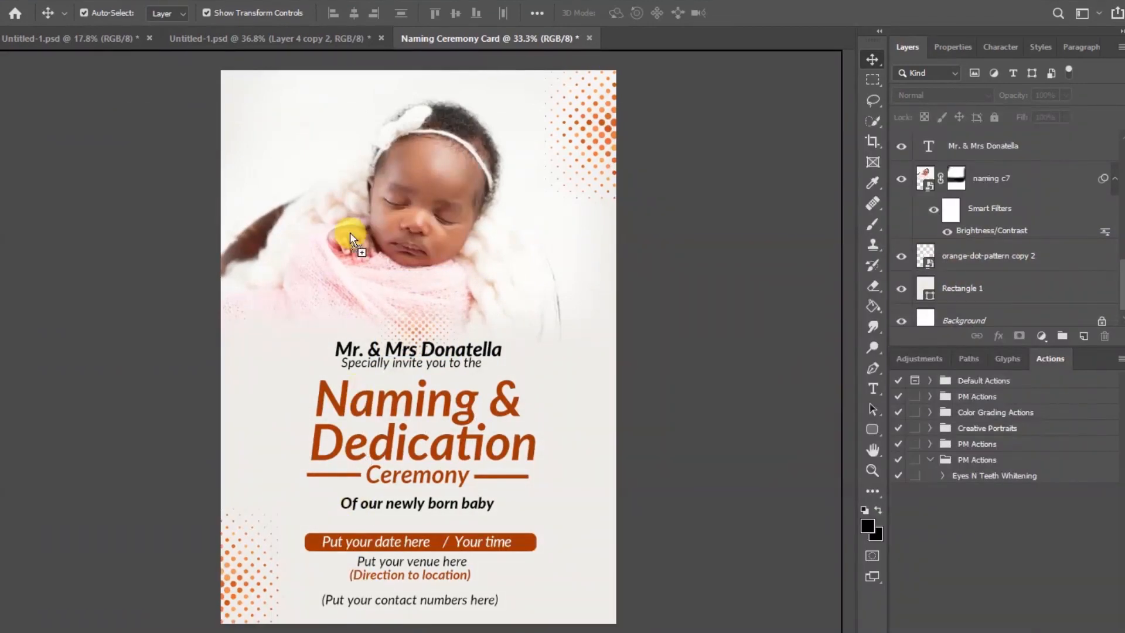
key(ctrl+t)
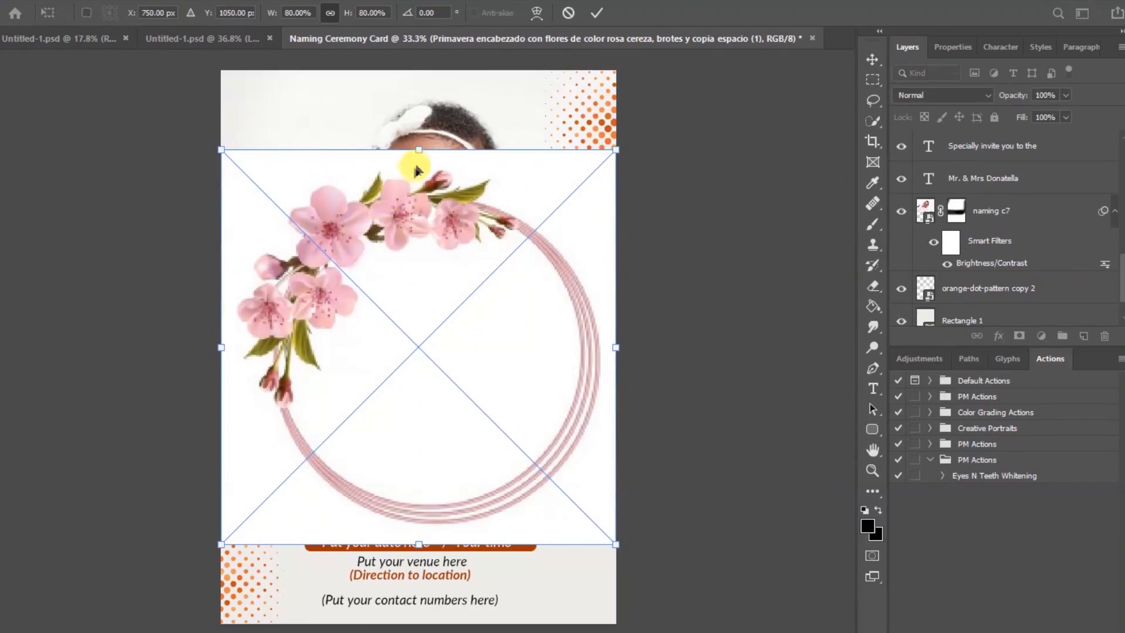
click(597, 12)
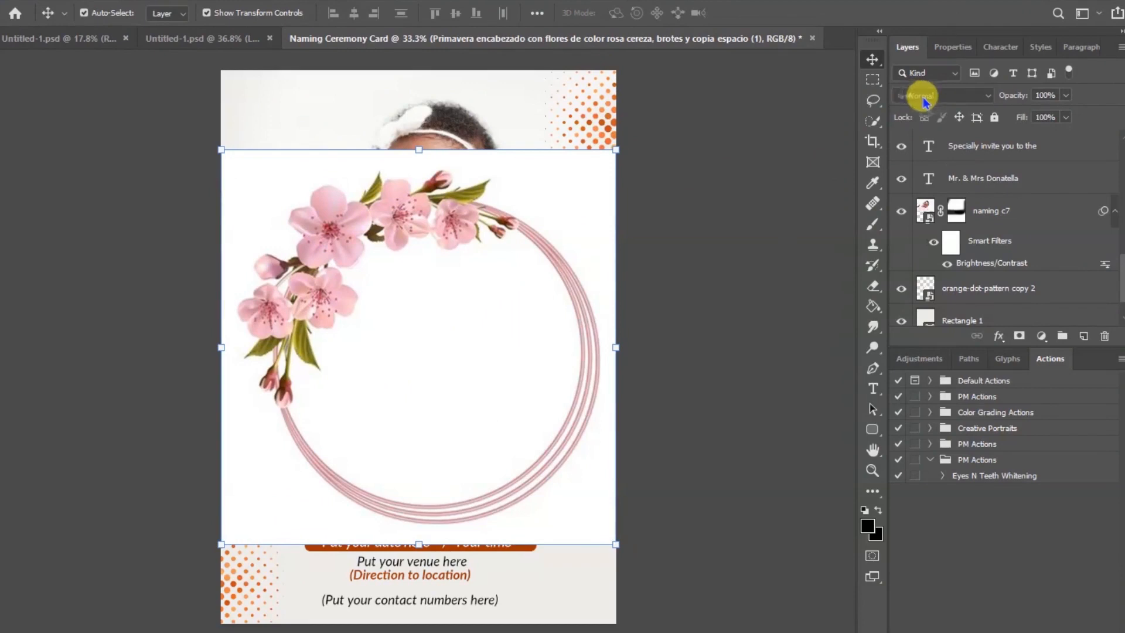
click(988, 95)
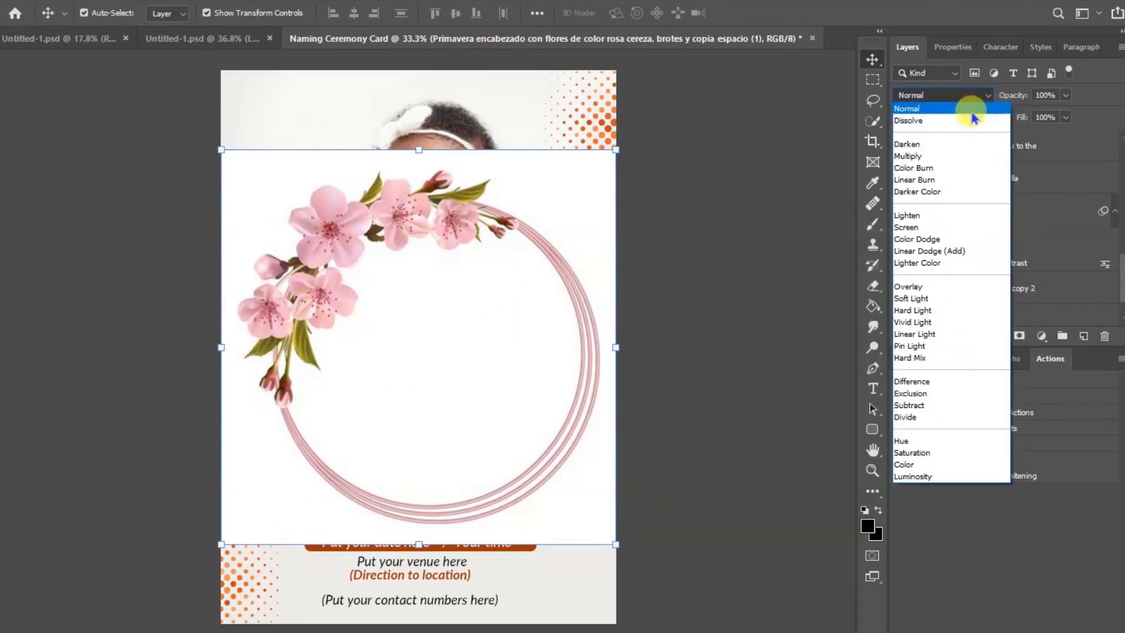
click(923, 157)
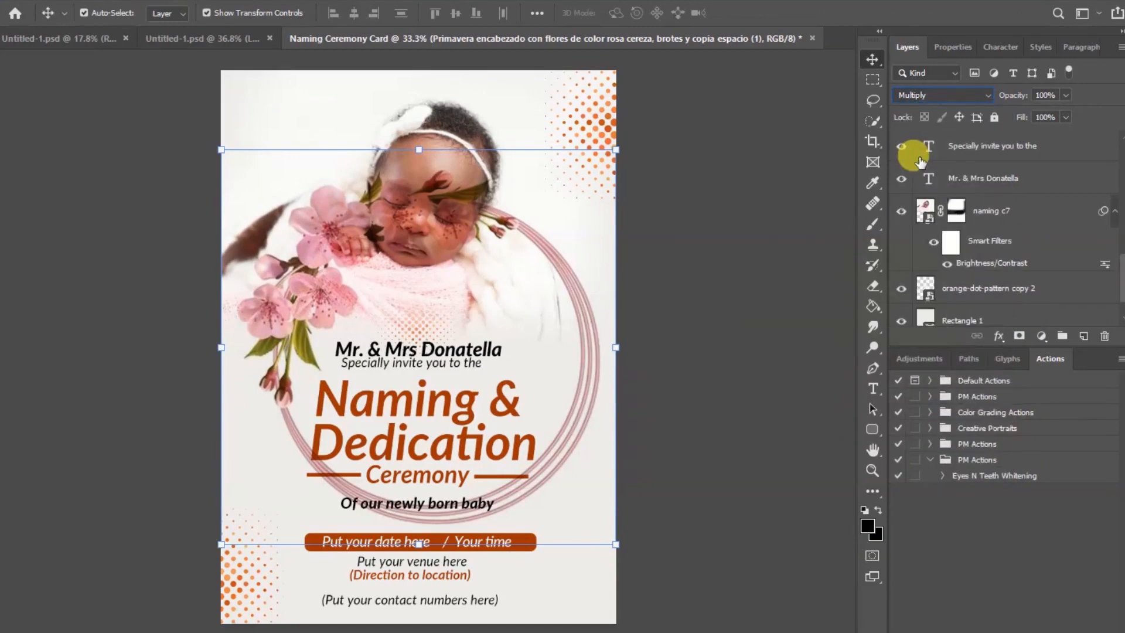
Add a layer mask to the blossom image and erase the ring and surplus flowers, keeping the blossom cluster at its upper left.
click(873, 285)
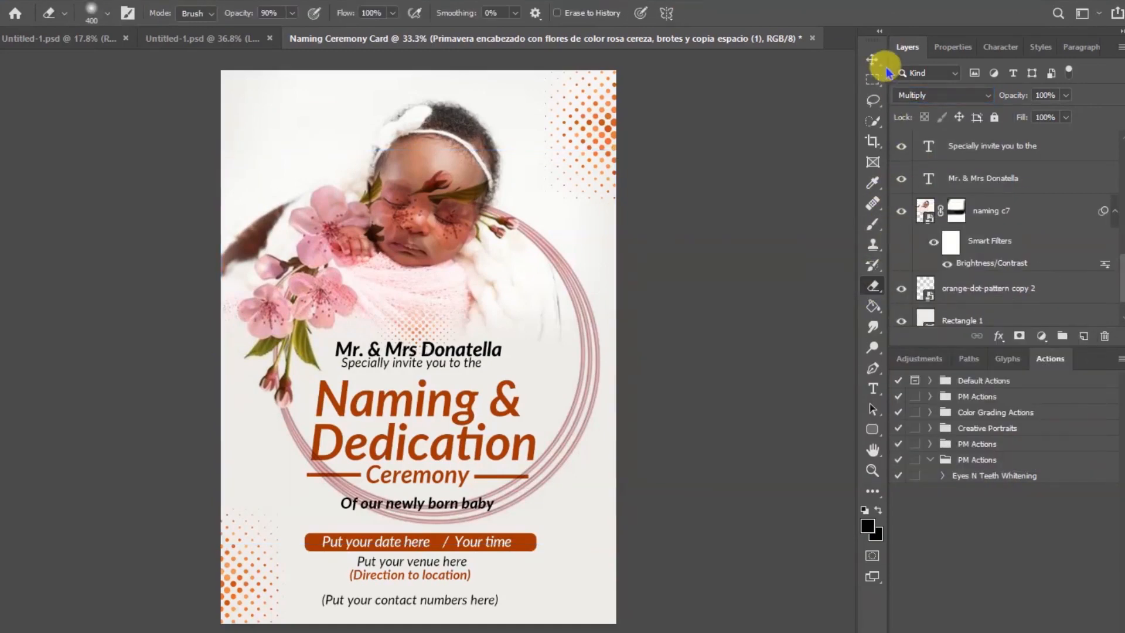
click(873, 59)
scroll(961, 154, up, 10)
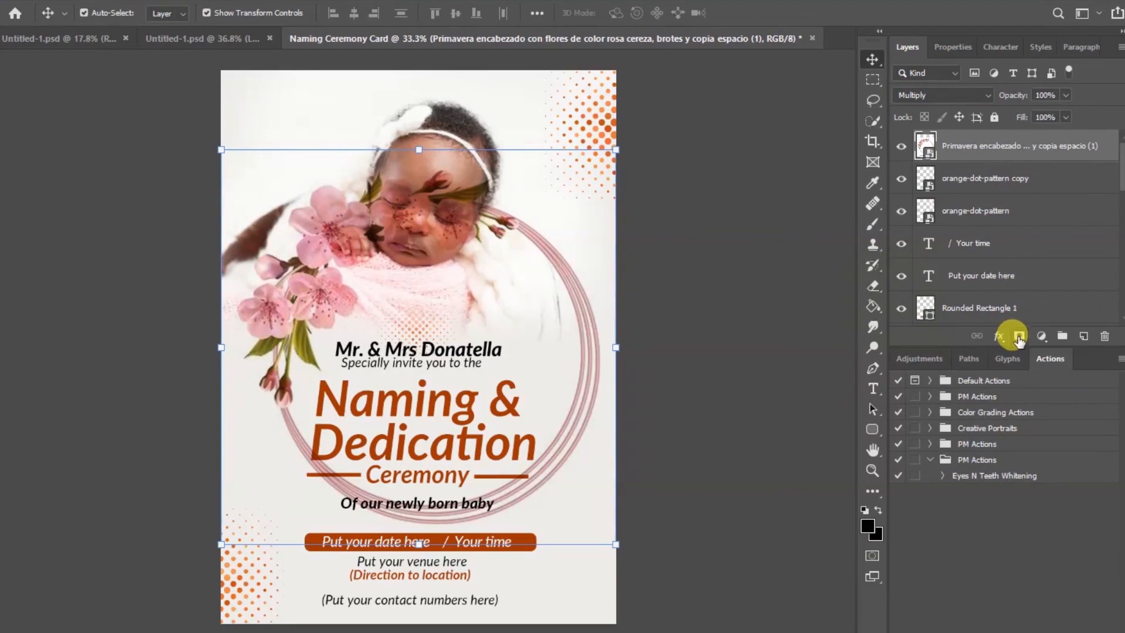
click(1019, 336)
click(873, 285)
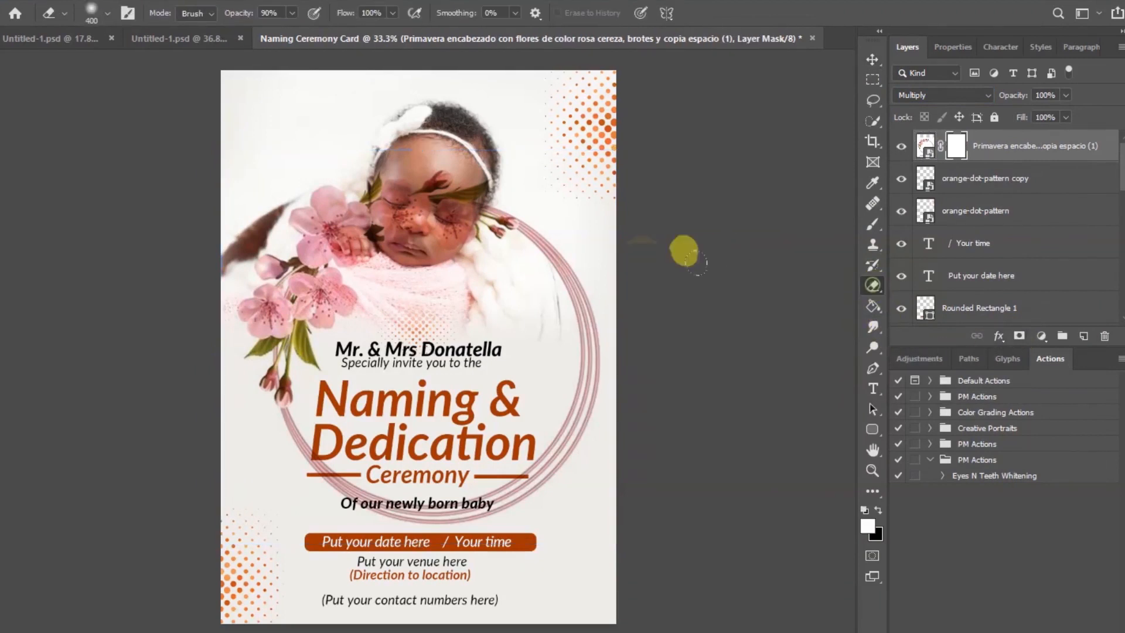
mouse_move(685, 252)
mouse_down()
mouse_move(489, 193)
mouse_move(557, 334)
mouse_move(208, 372)
mouse_move(495, 176)
mouse_move(562, 384)
mouse_up()
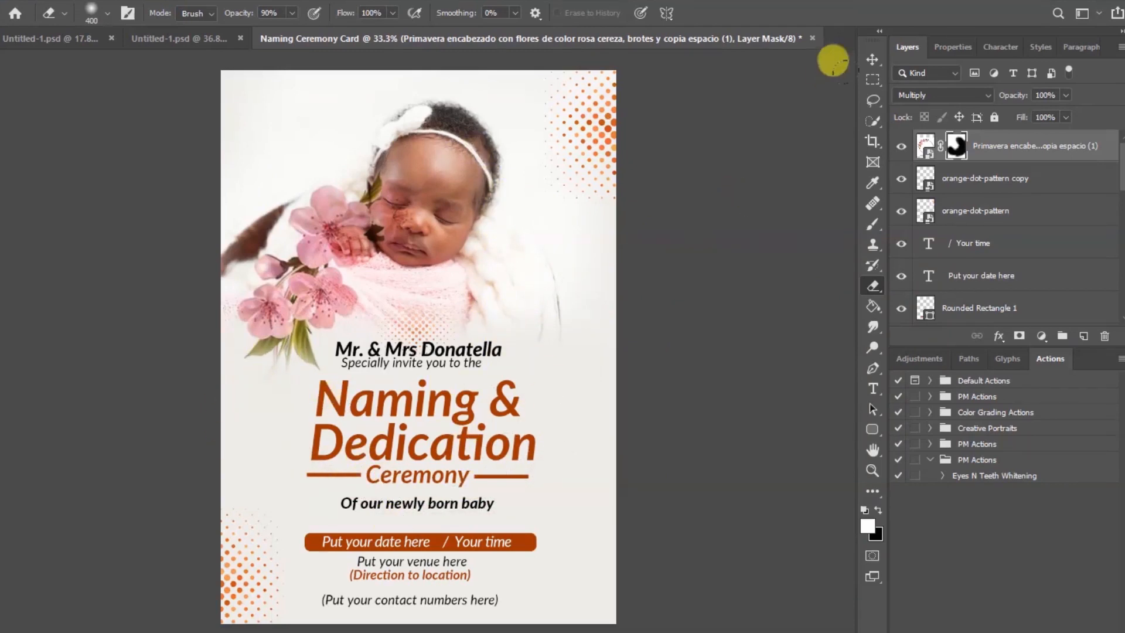
Scale the masked blossoms to about 45.2% and place them in the card's upper-left corner at X 258 px, Y 274 px.
click(872, 59)
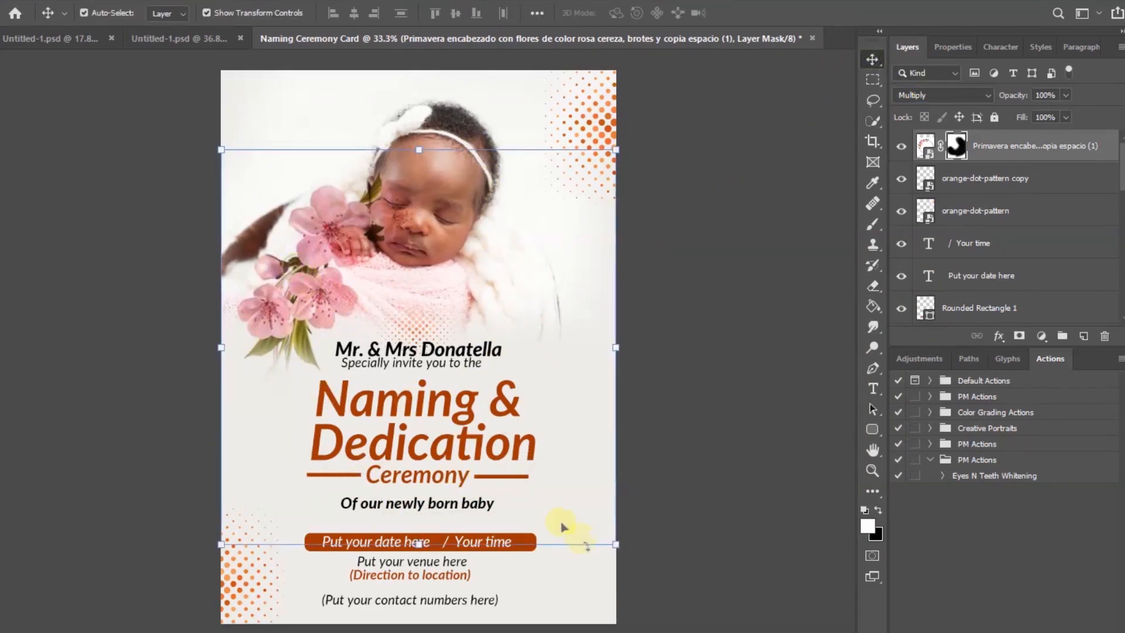
drag(613, 534, 418, 326)
drag(275, 159, 254, 63)
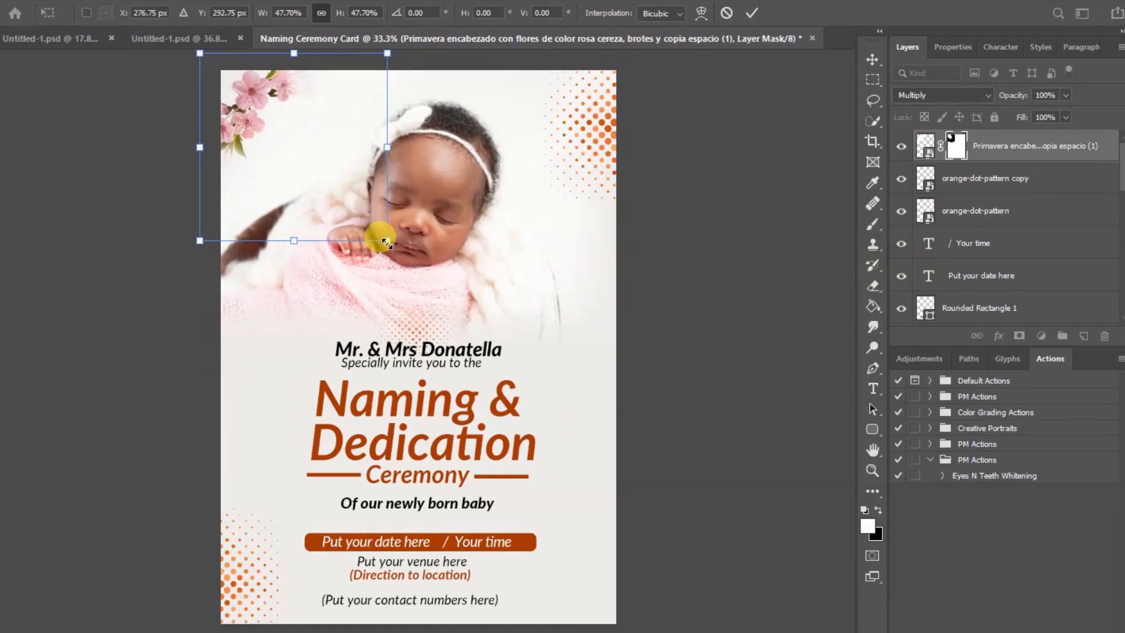
drag(381, 240, 376, 233)
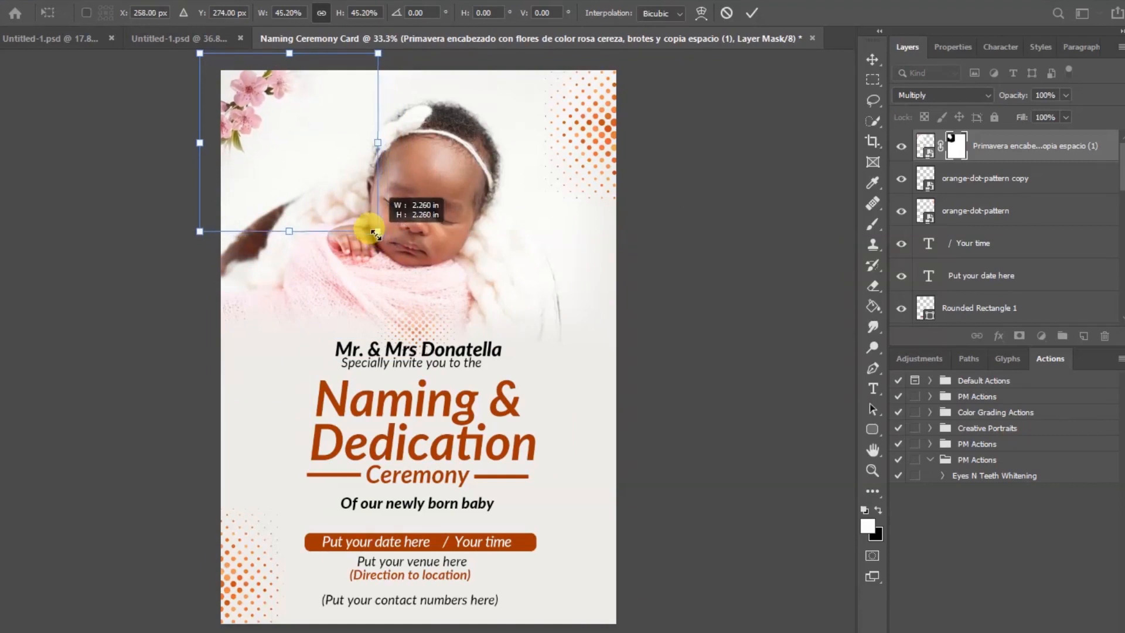
click(751, 14)
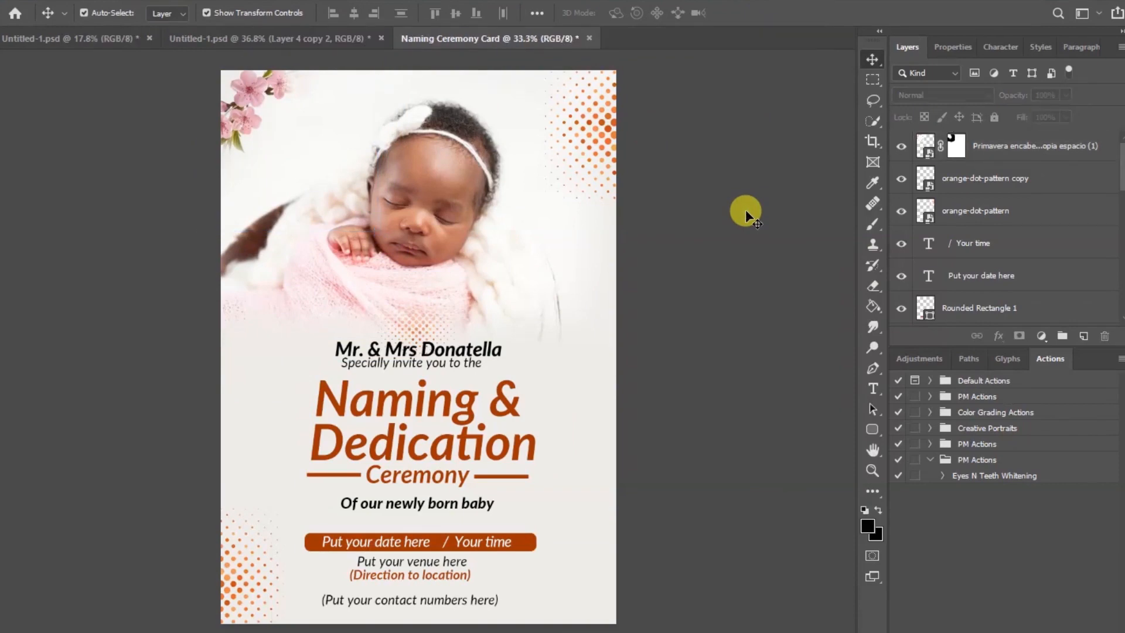
Apply a Brightness/Contrast adjustment with brightness 20 to the blossom layer.
click(254, 101)
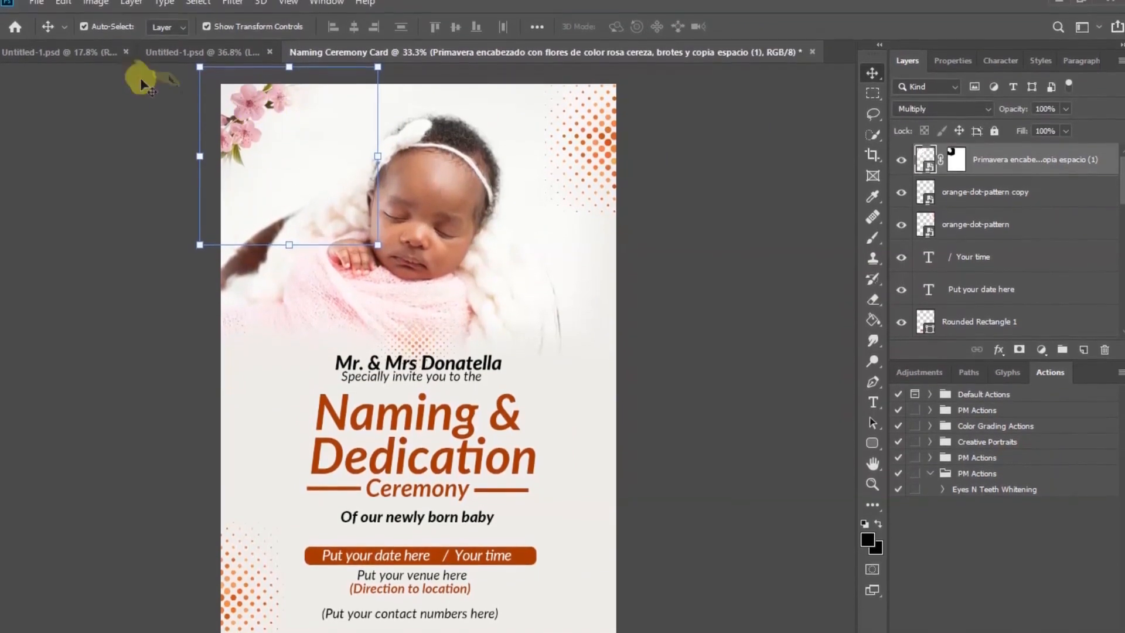
click(96, 2)
mouse_move(132, 47)
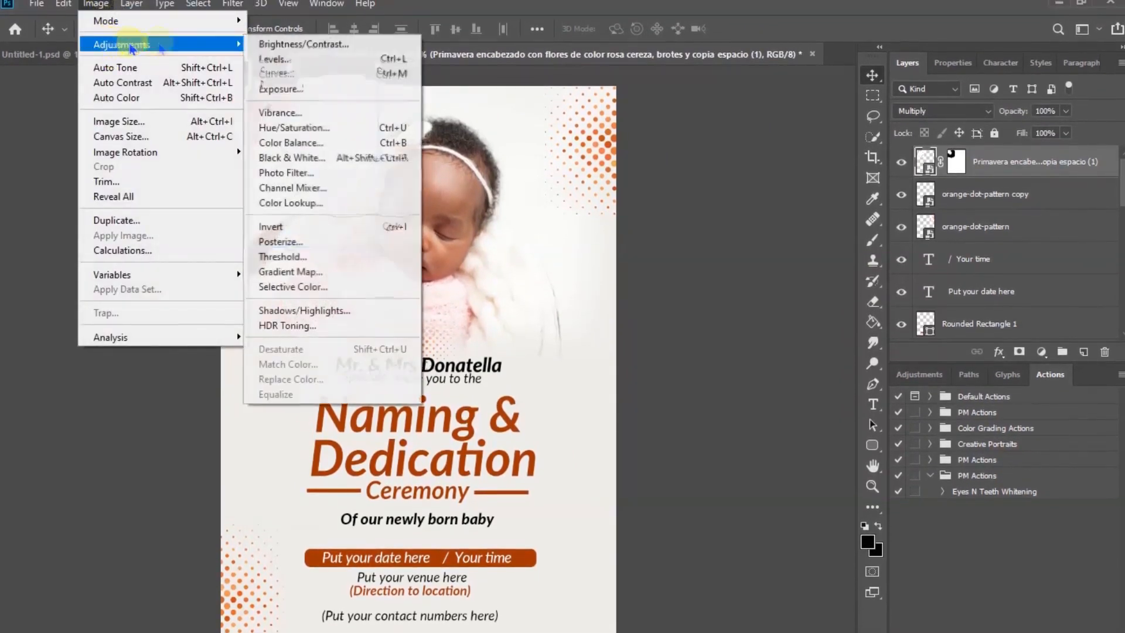
click(297, 44)
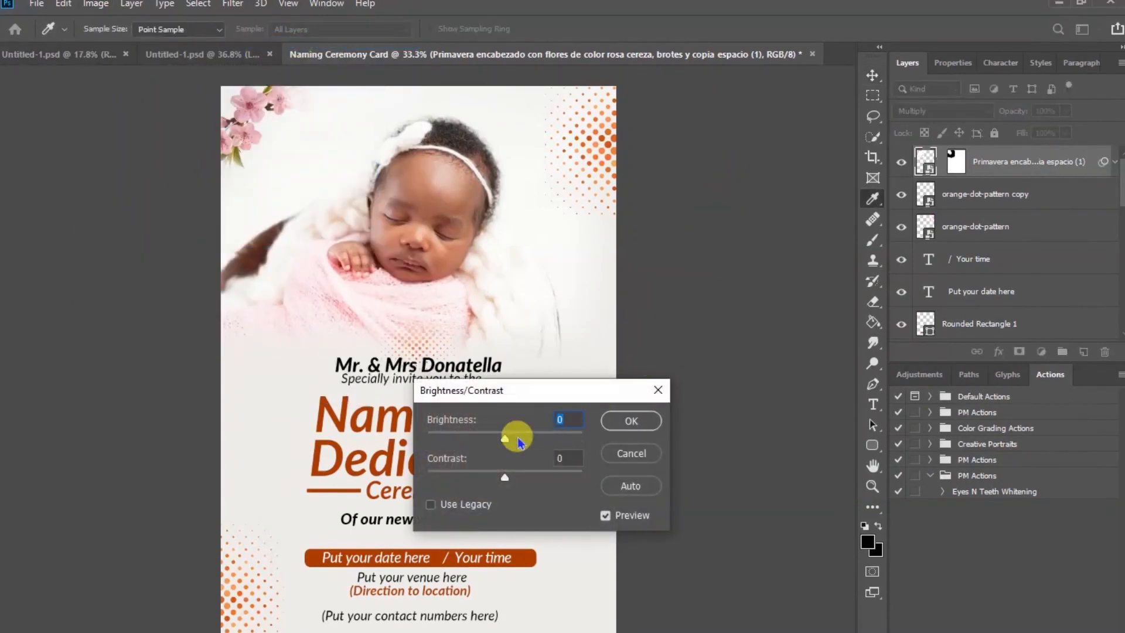
click(516, 436)
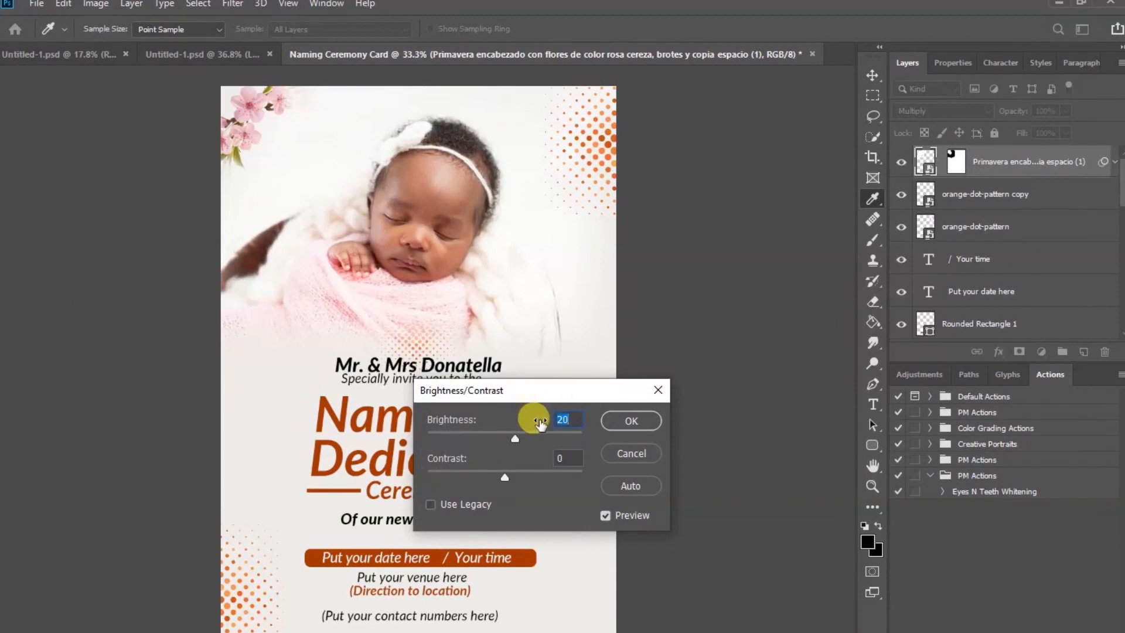
click(644, 421)
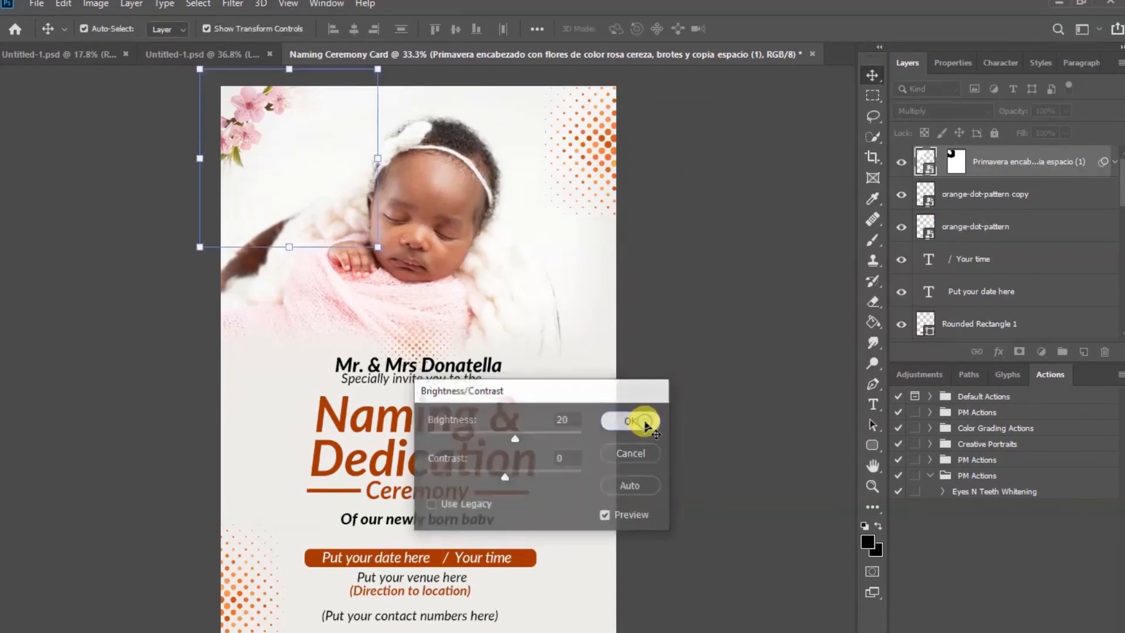